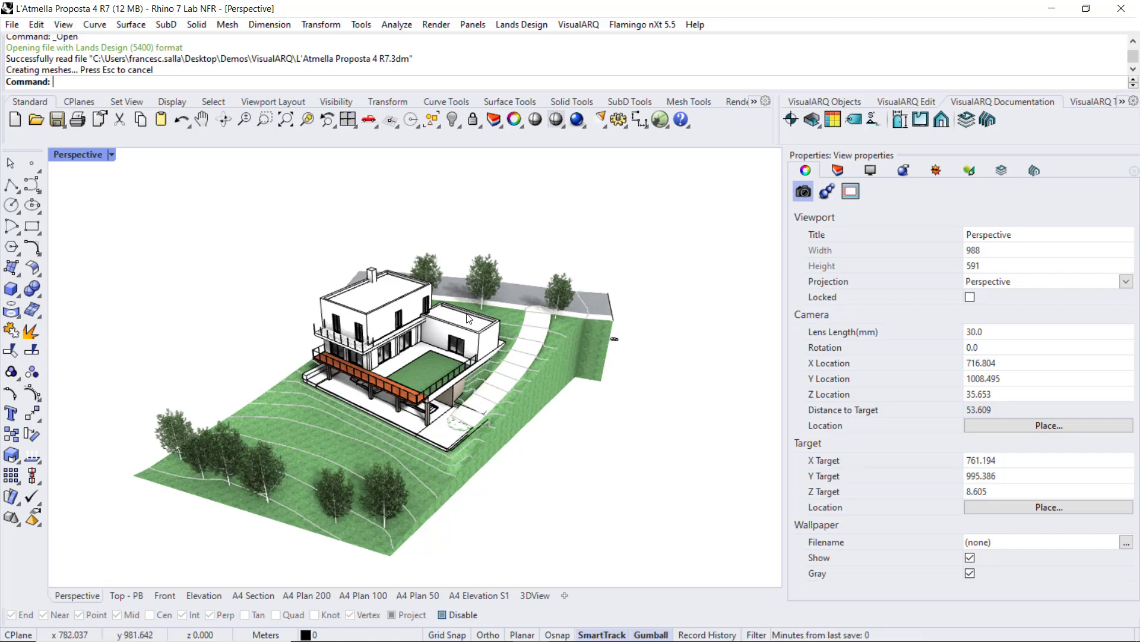
# Step: Zoom into the house, select a wall window to inspect it, then clear the selection
pyautogui.scroll(10, 468, 316)
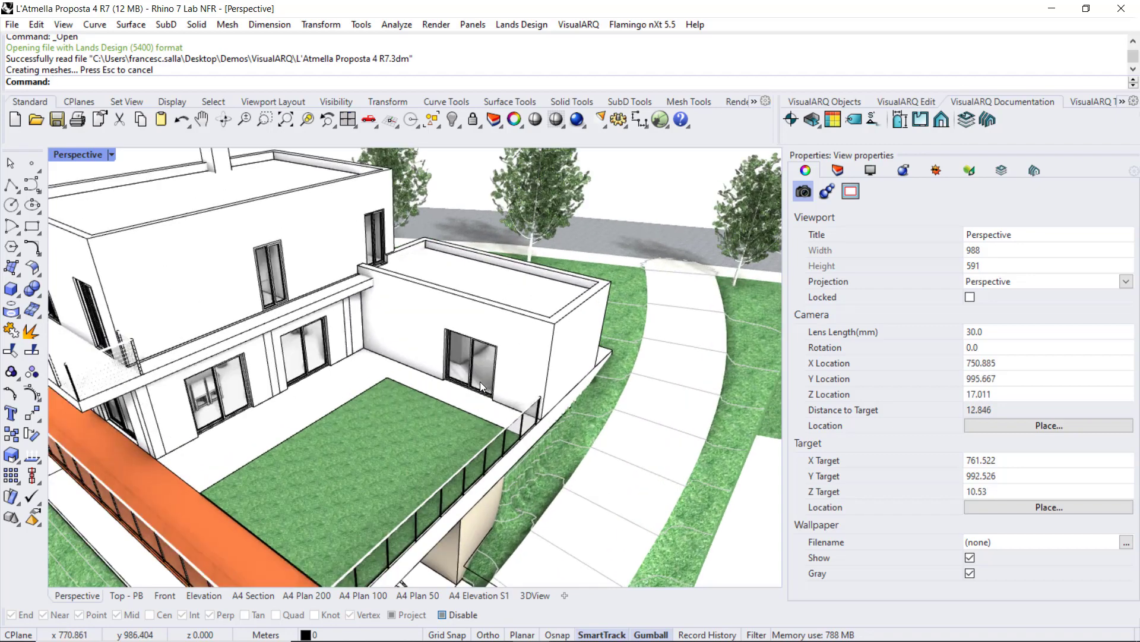
pyautogui.scroll(3, 480, 386)
pyautogui.click(471, 374)
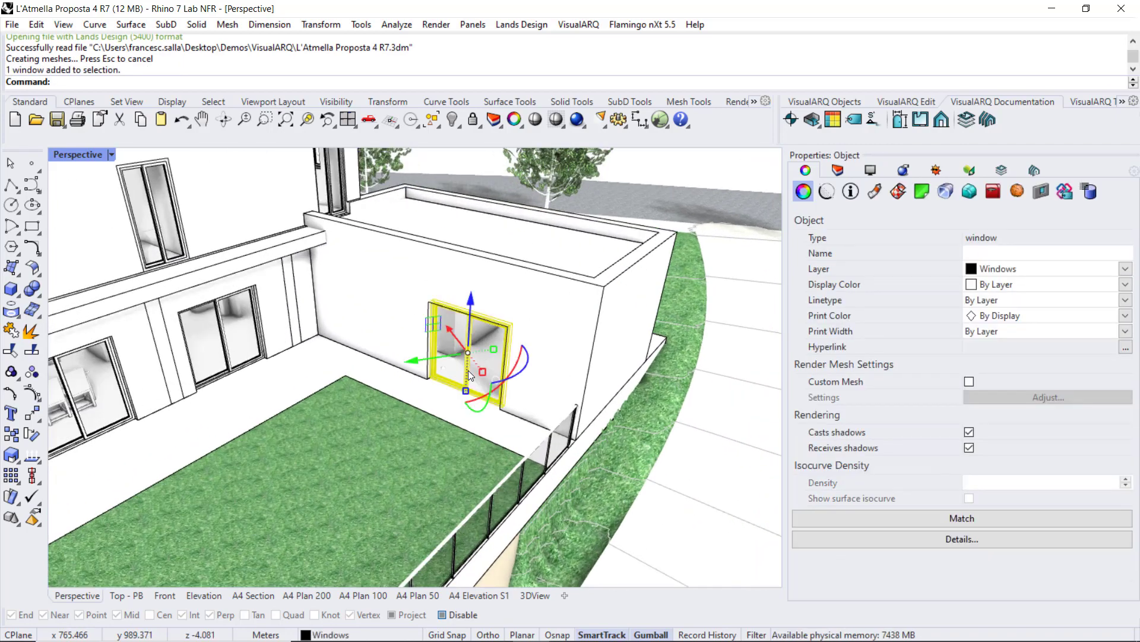
pyautogui.press('Escape')
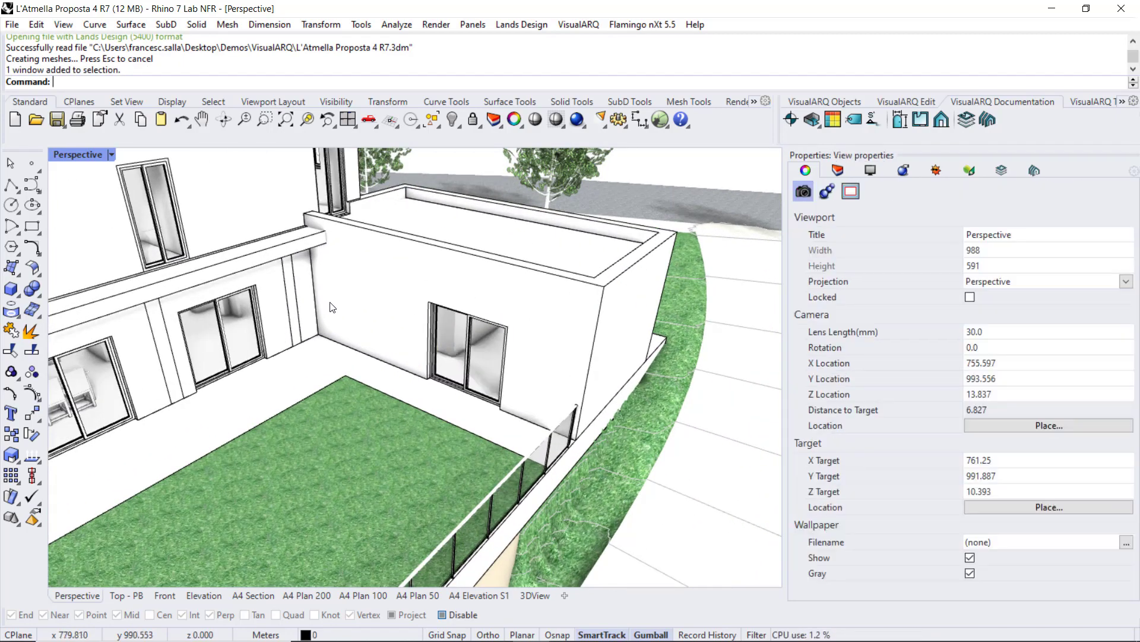
pyautogui.scroll(-6, 418, 297)
# Step: Insert an Openings table for the house's windows and doors, placed on the ground beside it
pyautogui.click(833, 119)
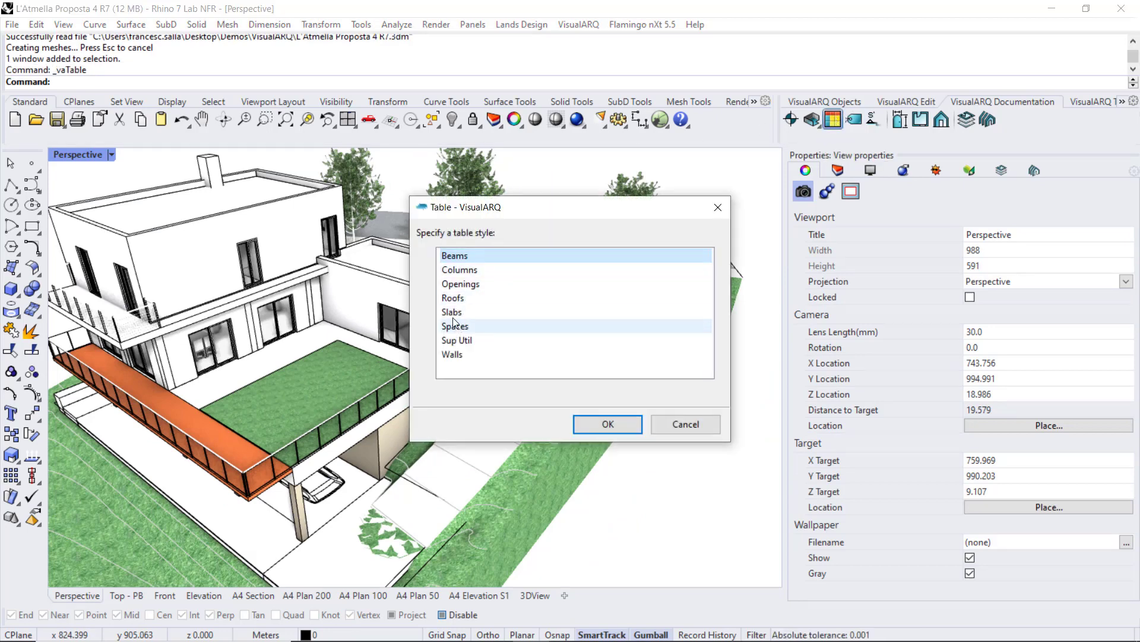
pyautogui.click(446, 285)
pyautogui.click(607, 423)
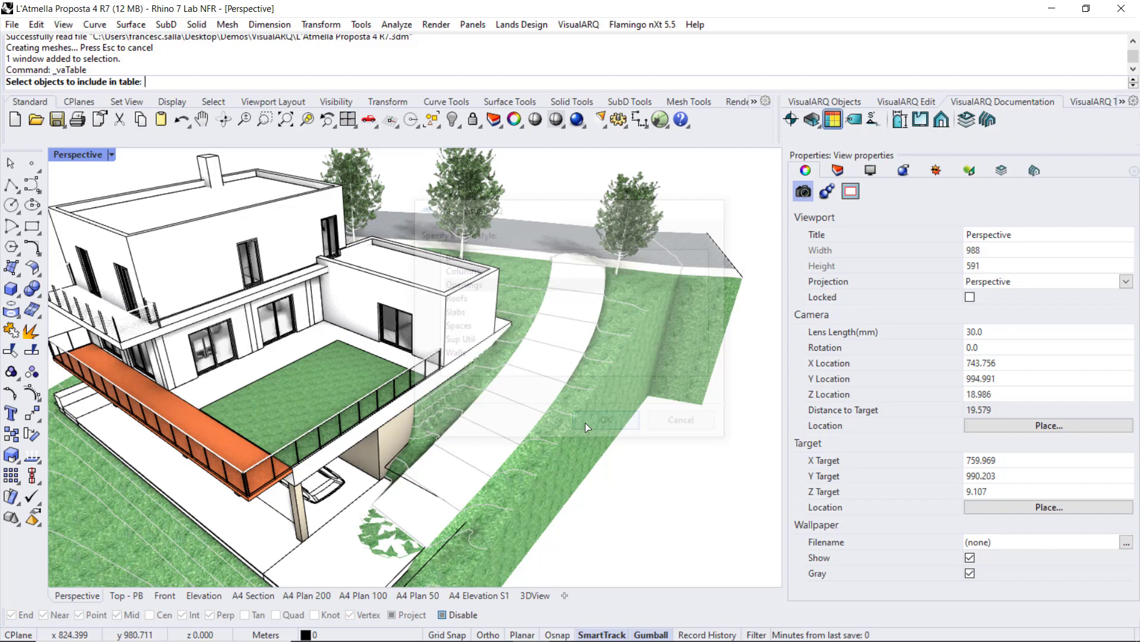
pyautogui.scroll(-5, 505, 380)
pyautogui.moveTo(201, 207); pyautogui.dragTo(558, 528)
pyautogui.moveTo(600, 443); pyautogui.dragTo(373, 407, button='right')
pyautogui.press('Return')
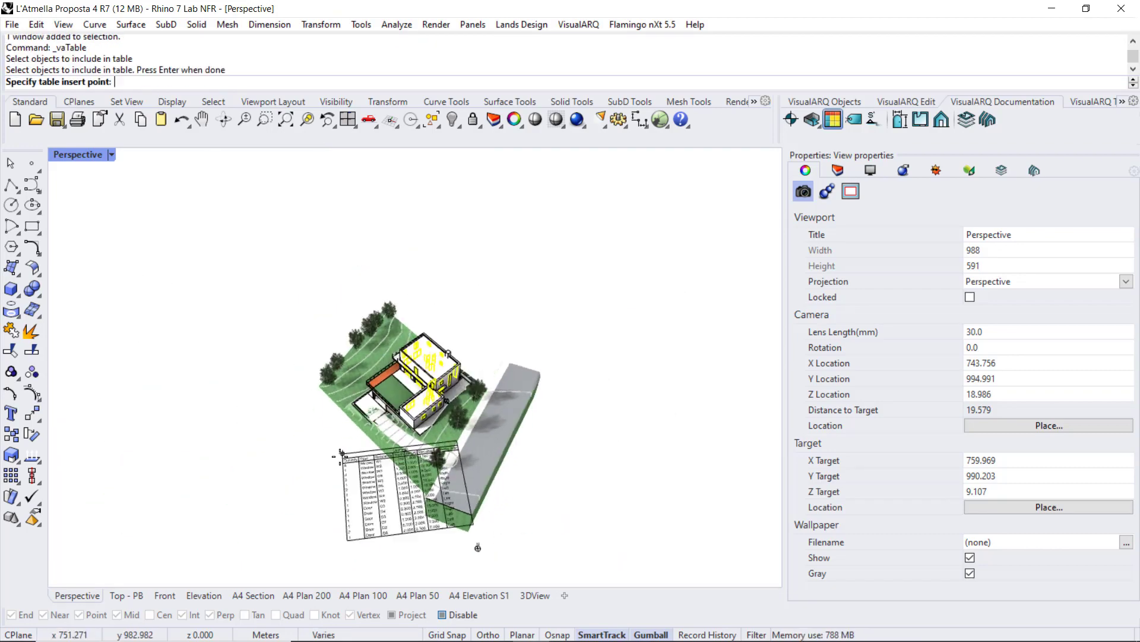
pyautogui.moveTo(235, 386); pyautogui.dragTo(222, 421, button='right')
pyautogui.click(200, 409)
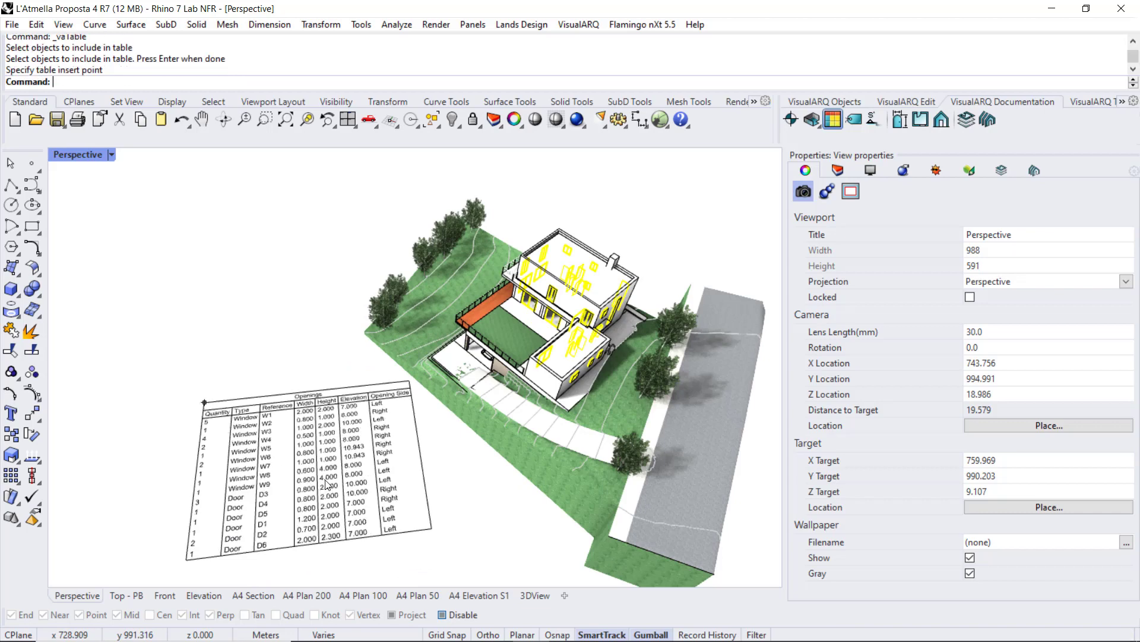
pyautogui.scroll(3, 328, 482)
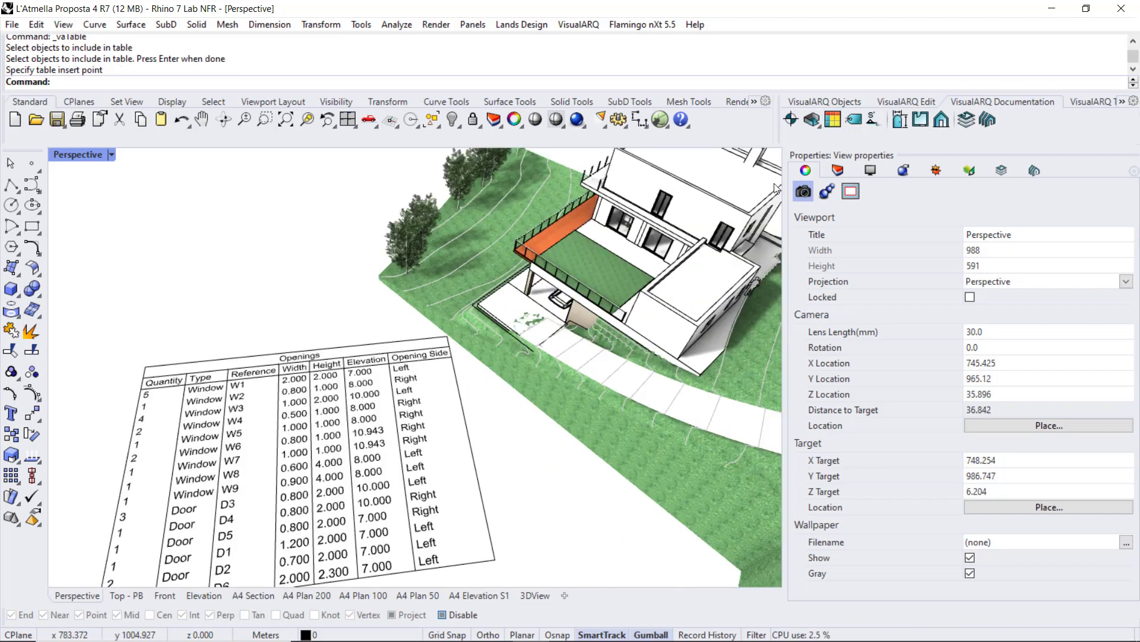
# Step: Add a new table property field named 'Host Style Name' to the Openings table style
pyautogui.rightClick(833, 123)
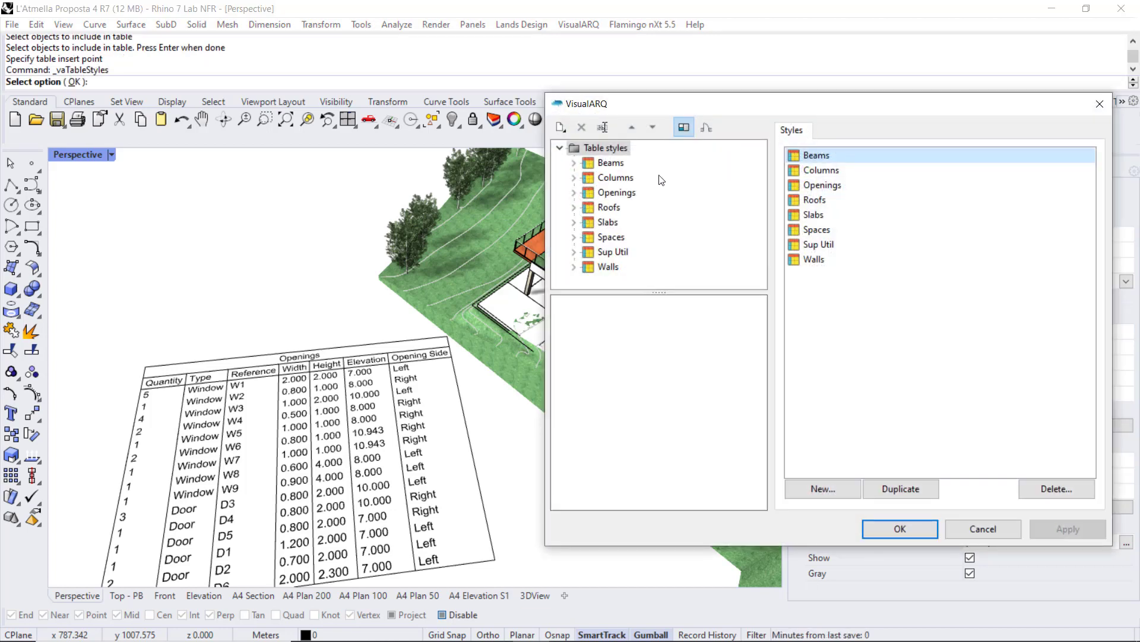
pyautogui.click(609, 192)
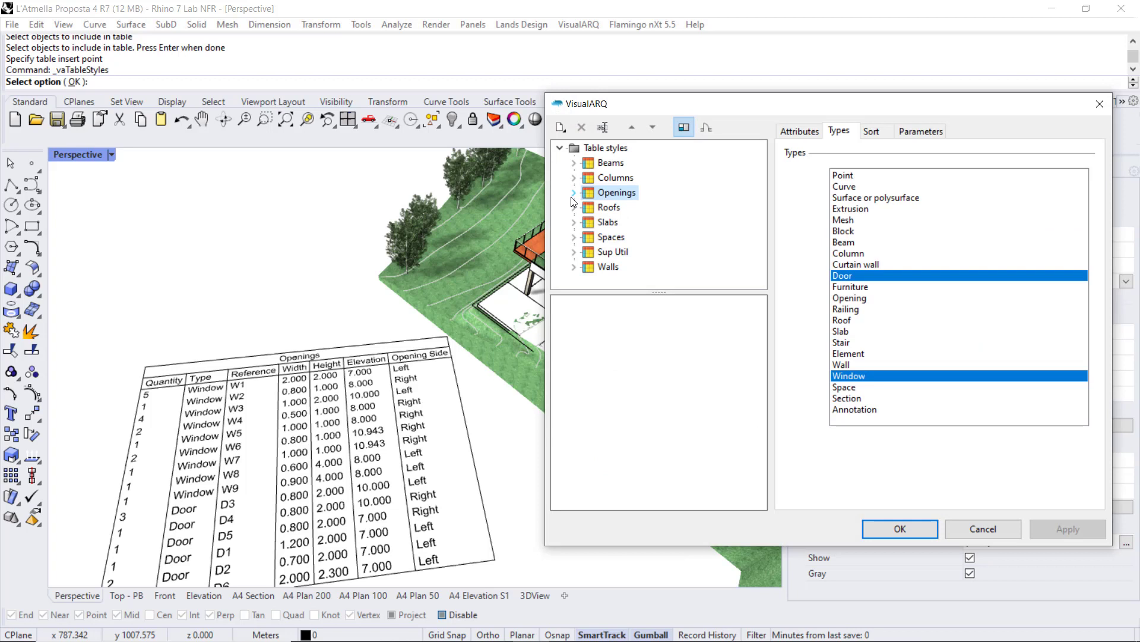
pyautogui.click(573, 193)
pyautogui.rightClick(615, 163)
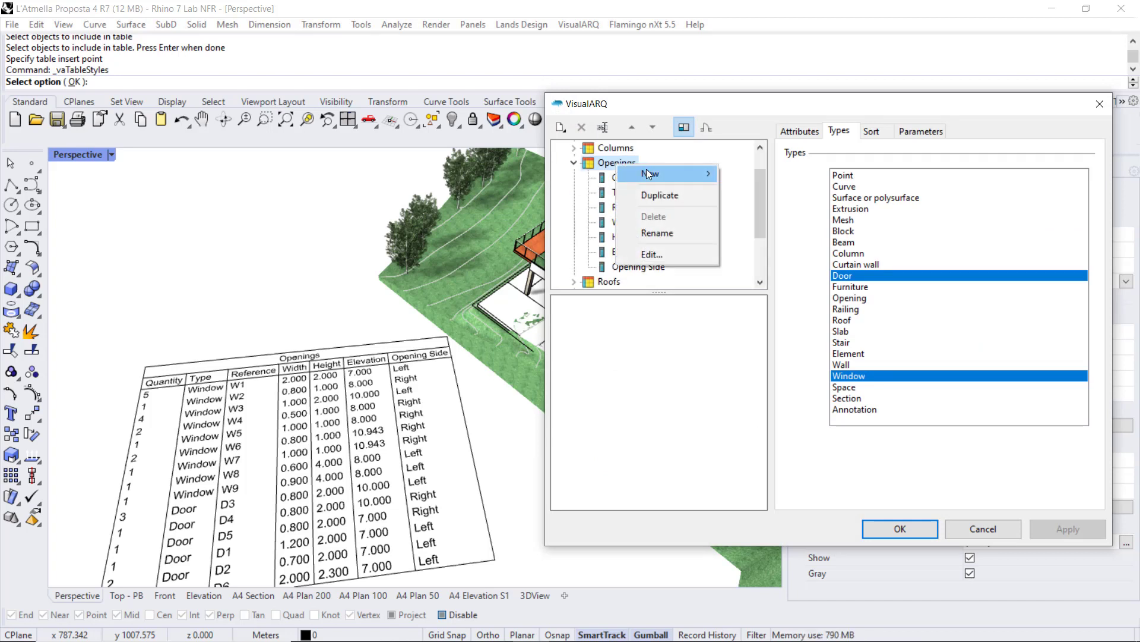
pyautogui.moveTo(649, 173)
pyautogui.click(757, 173)
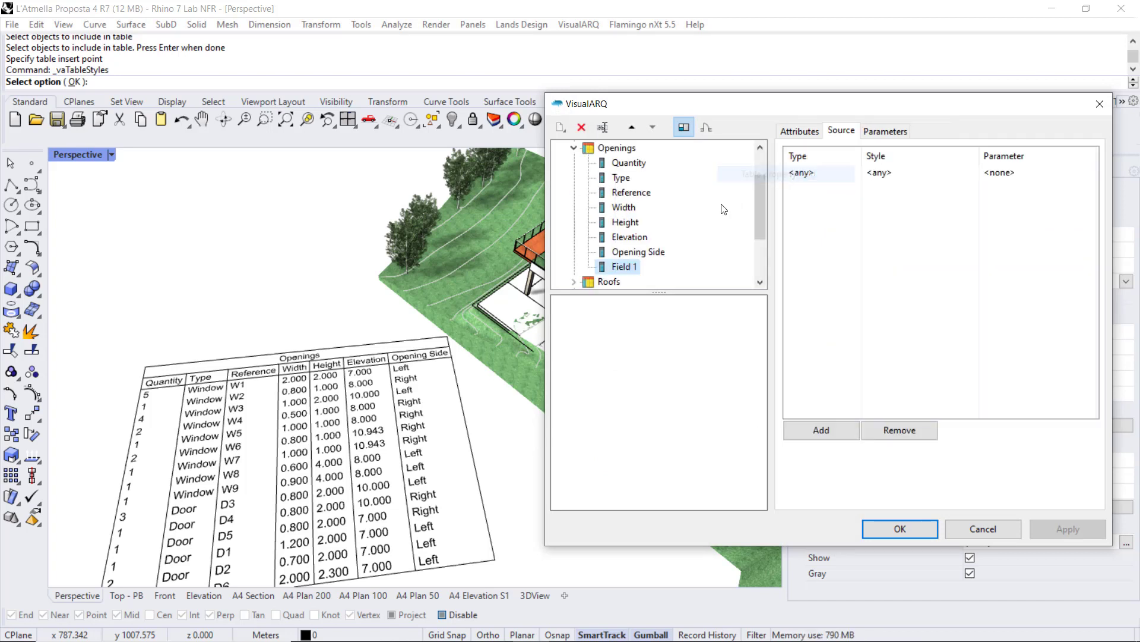
pyautogui.click(621, 267)
pyautogui.write('Host Style Name')
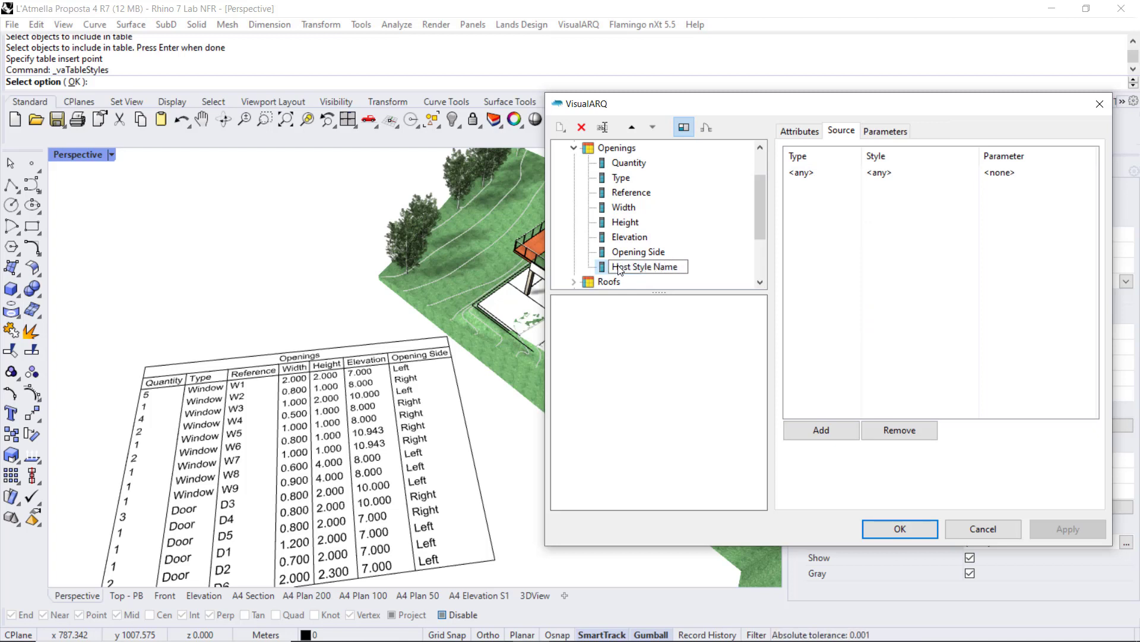
pyautogui.click(837, 285)
# Step: Leave the new field's source parameter unset and apply the table style changes
pyautogui.click(1022, 173)
pyautogui.click(1022, 172)
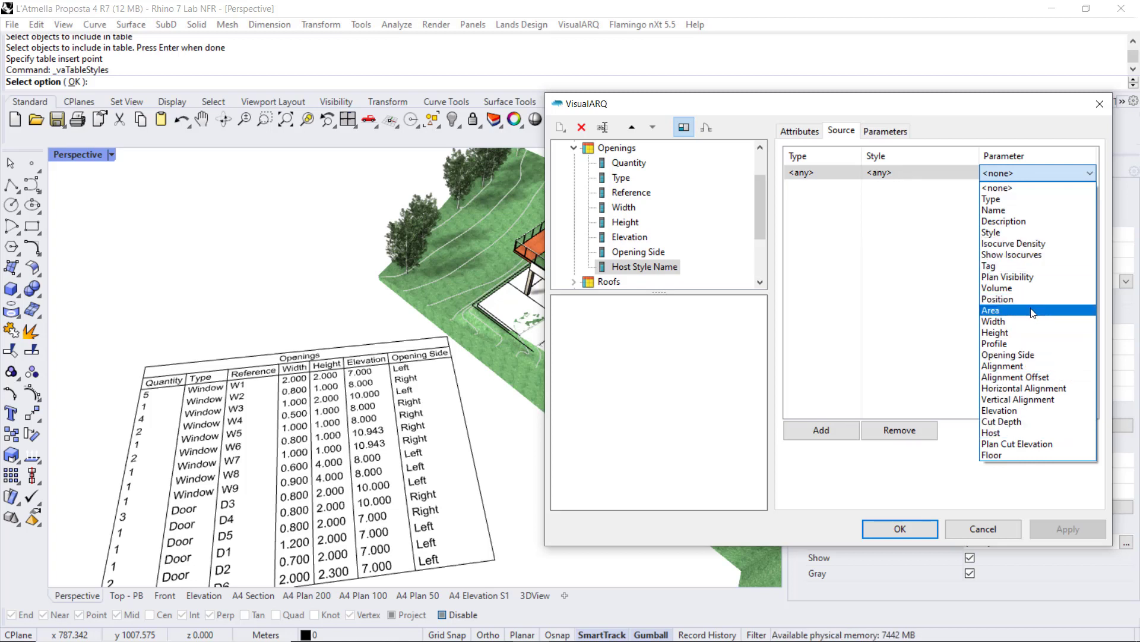
pyautogui.click(1024, 173)
pyautogui.click(912, 523)
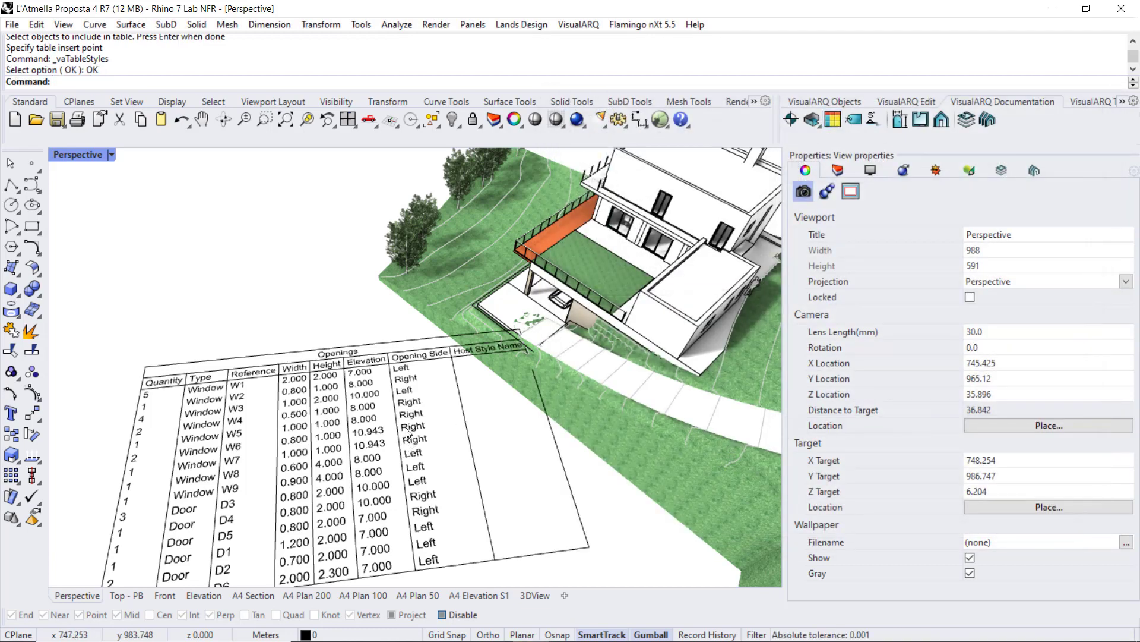
# Step: Zoom out and move the Openings table down and left, clear of the house
pyautogui.scroll(-3, 407, 426)
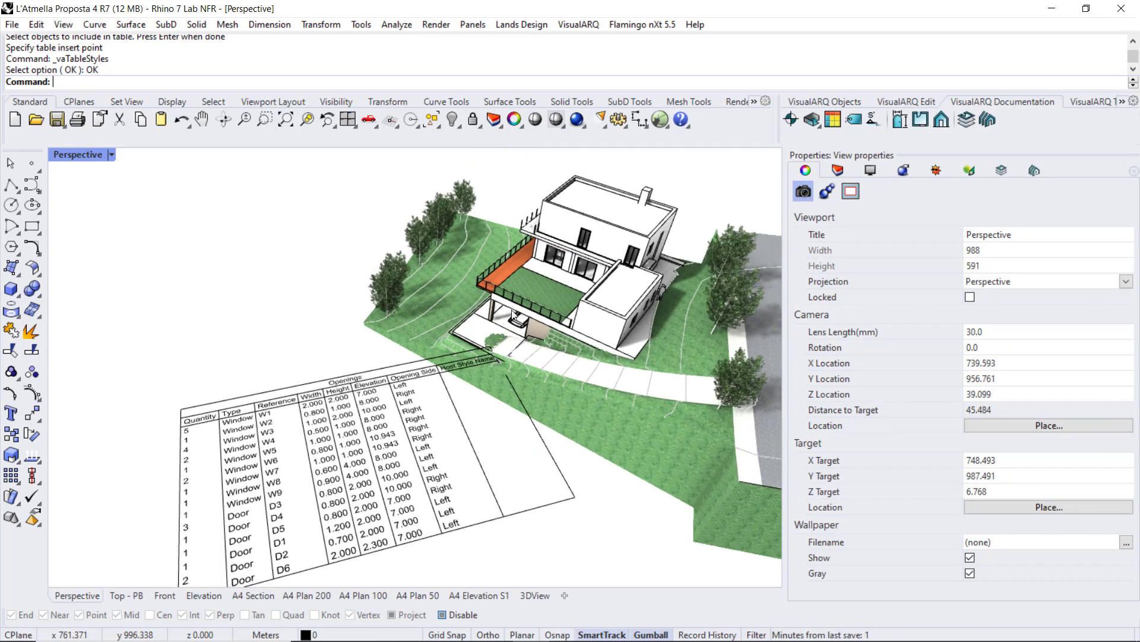
pyautogui.moveTo(425, 368); pyautogui.dragTo(354, 371)
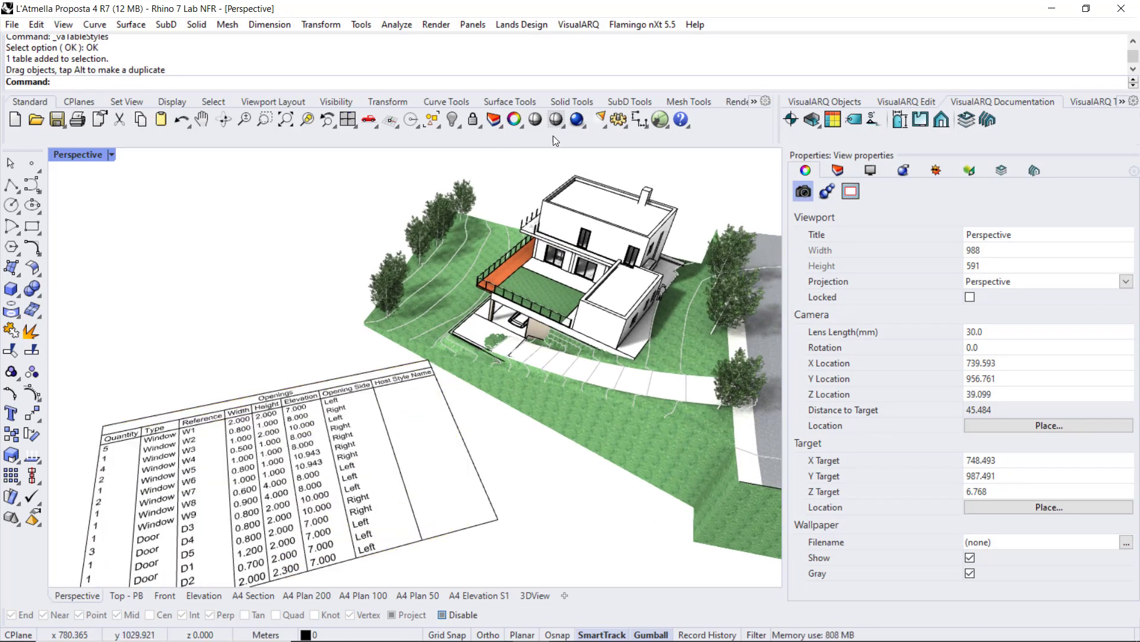
pyautogui.click(1081, 103)
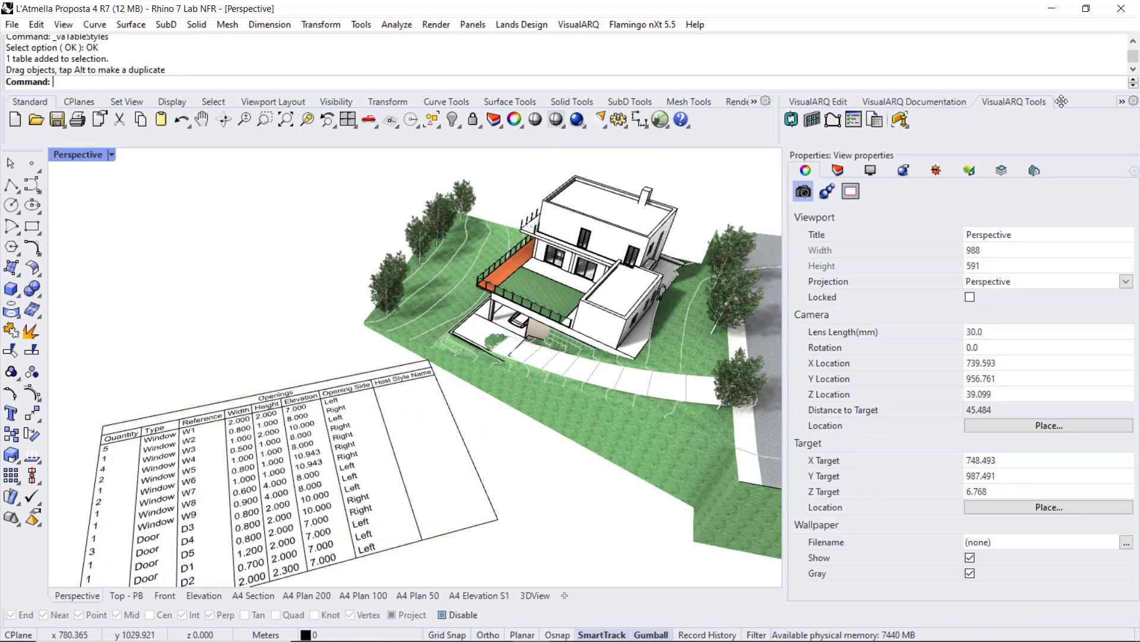
# Step: Create a Text document parameter named 'Host Style Name' in the General category
pyautogui.click(875, 121)
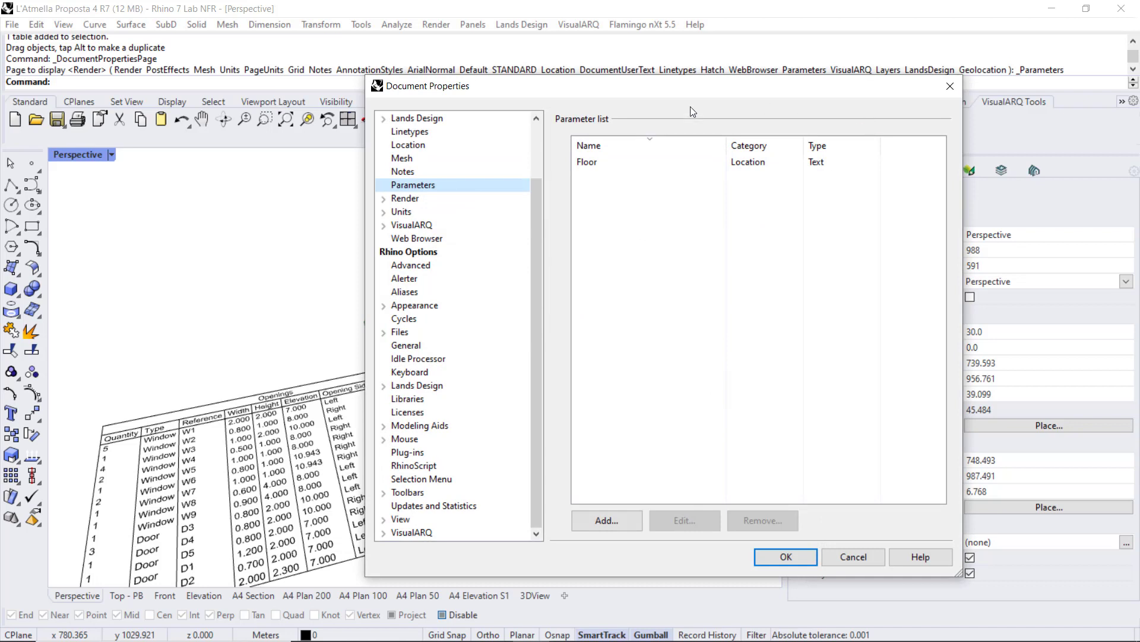
pyautogui.scroll(2, 532, 145)
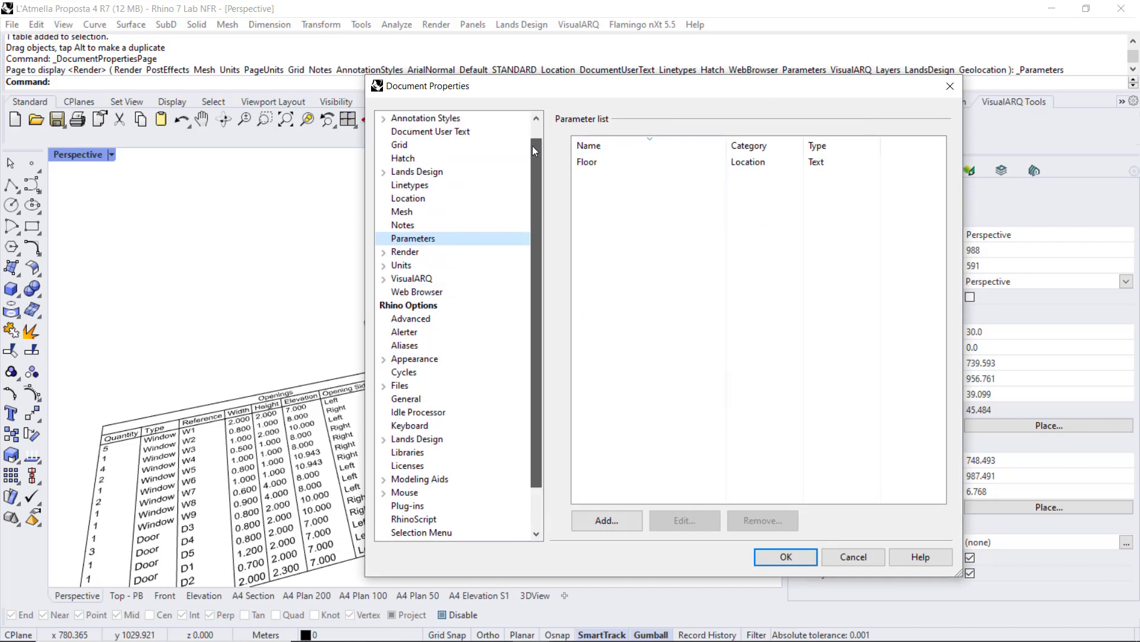
pyautogui.click(621, 517)
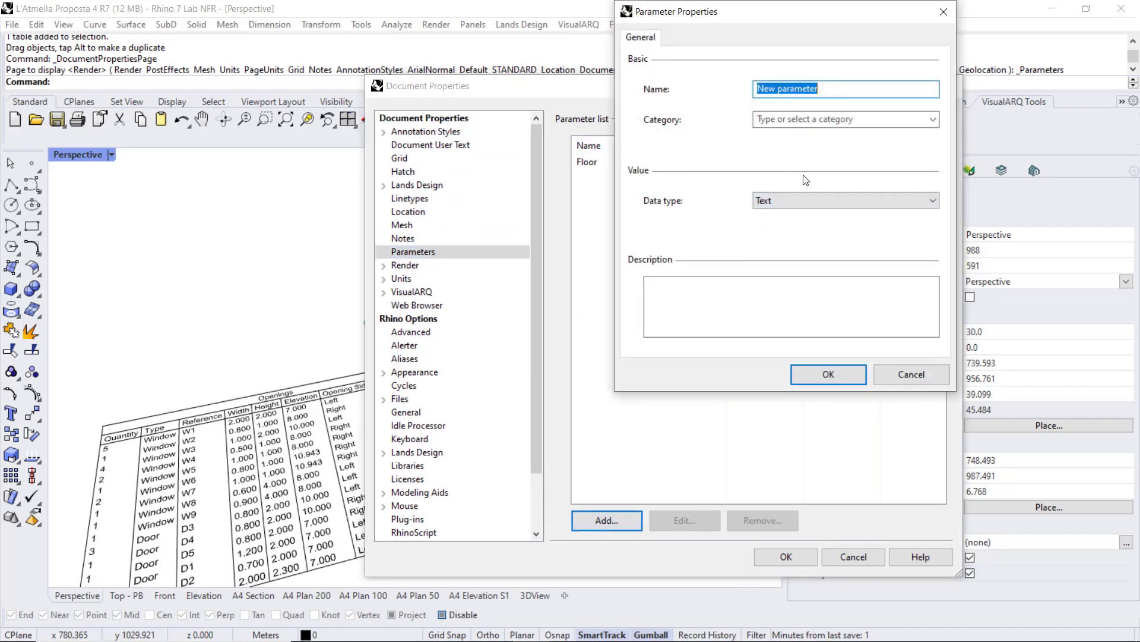
pyautogui.write('Hs')
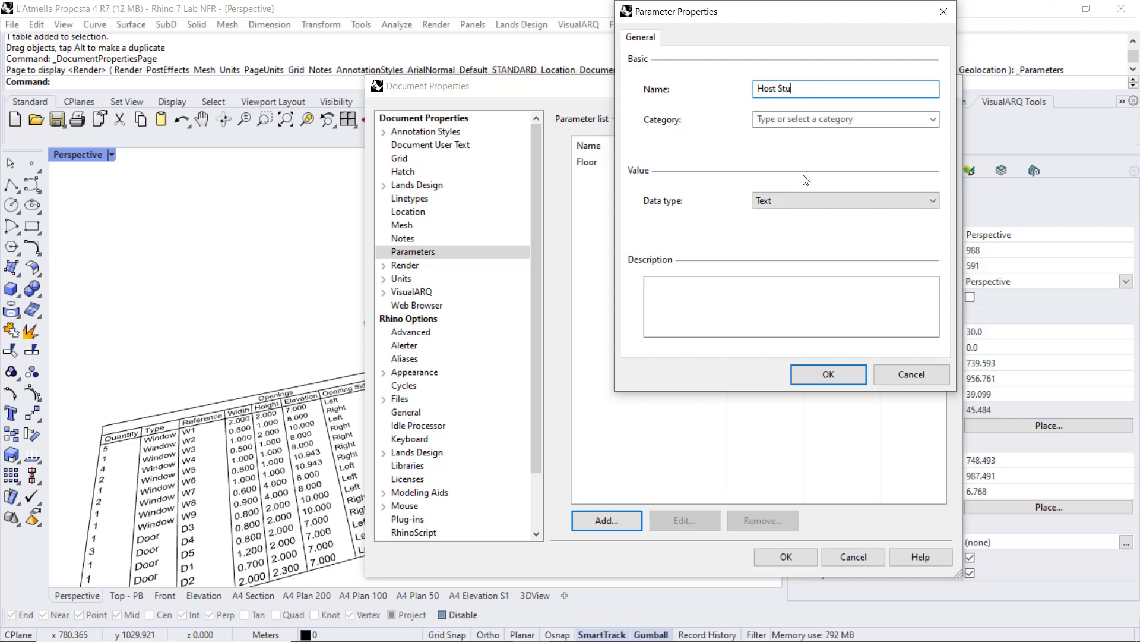
pyautogui.press('BackSpace')
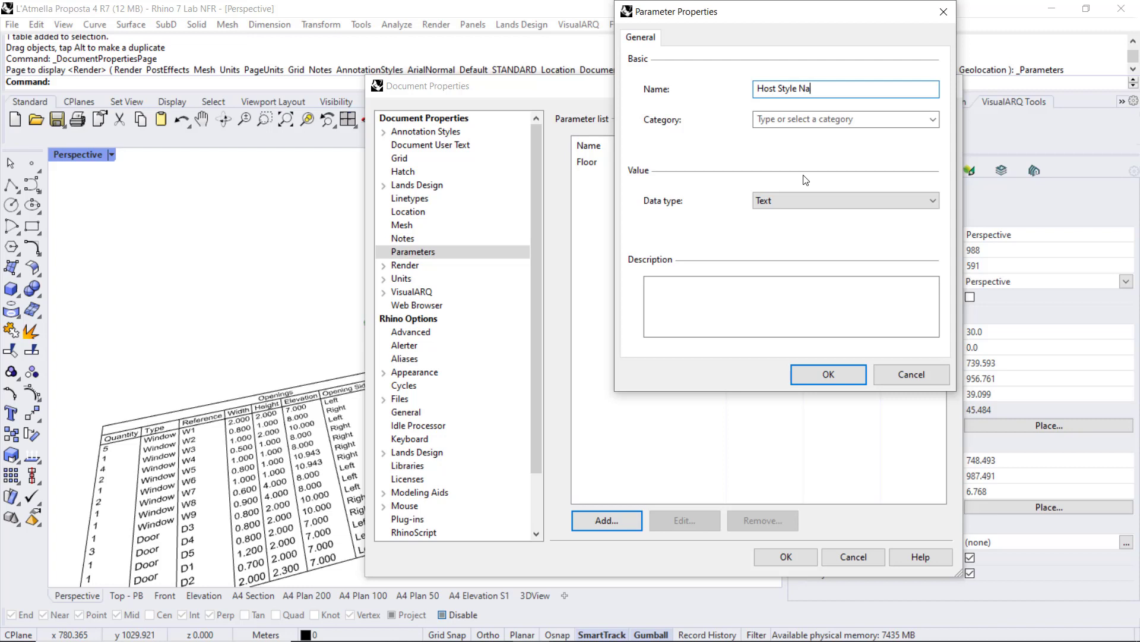
pyautogui.click(849, 119)
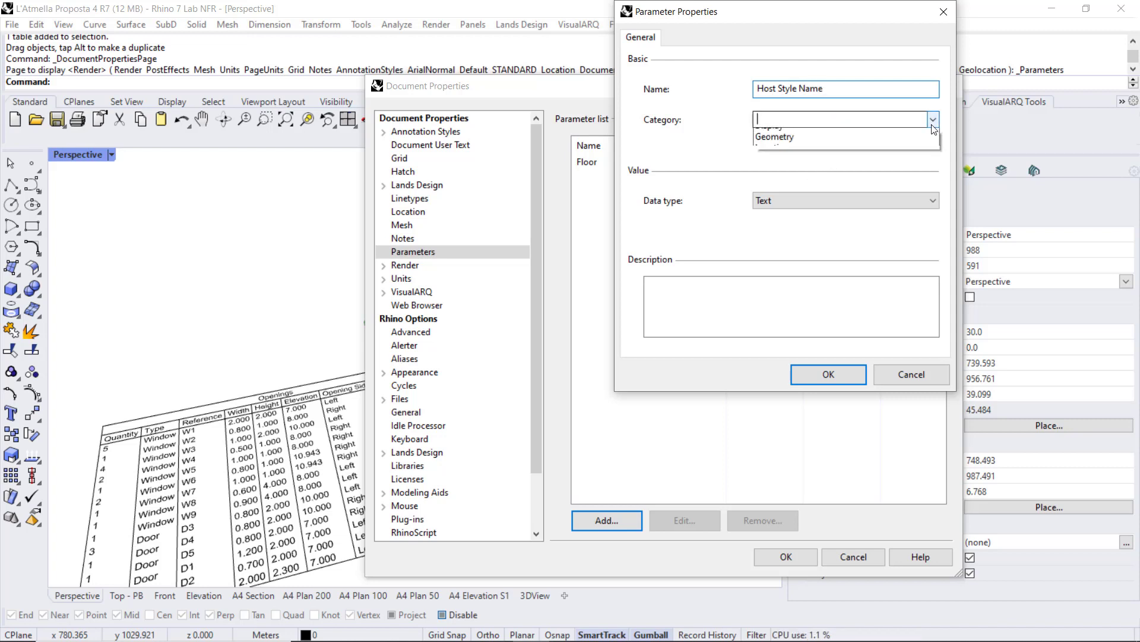
pyautogui.click(855, 136)
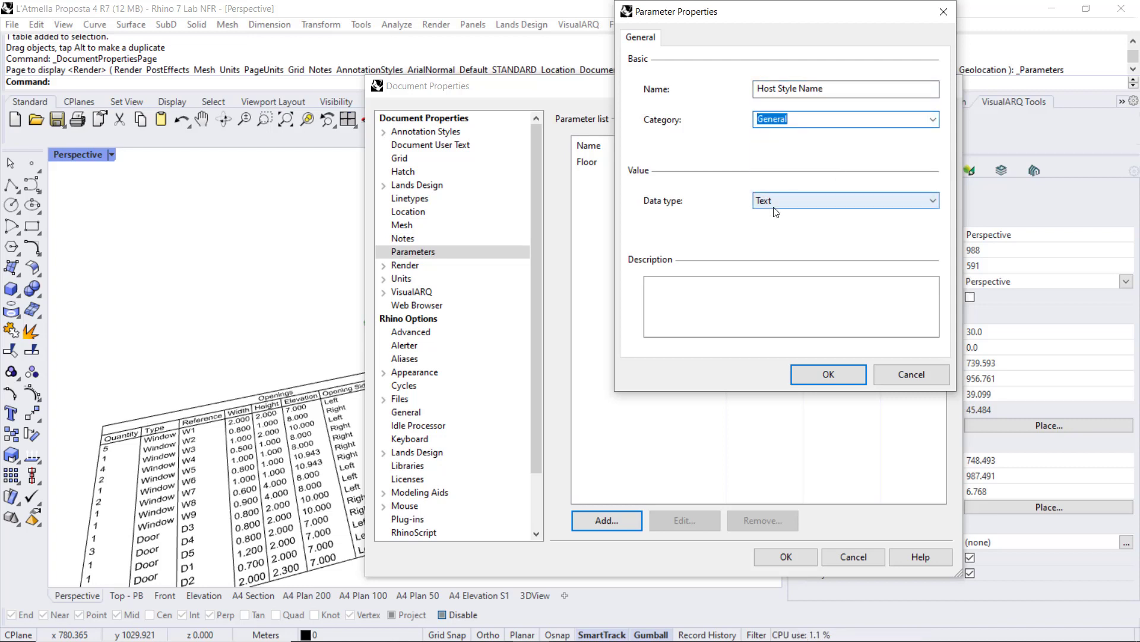
pyautogui.click(818, 373)
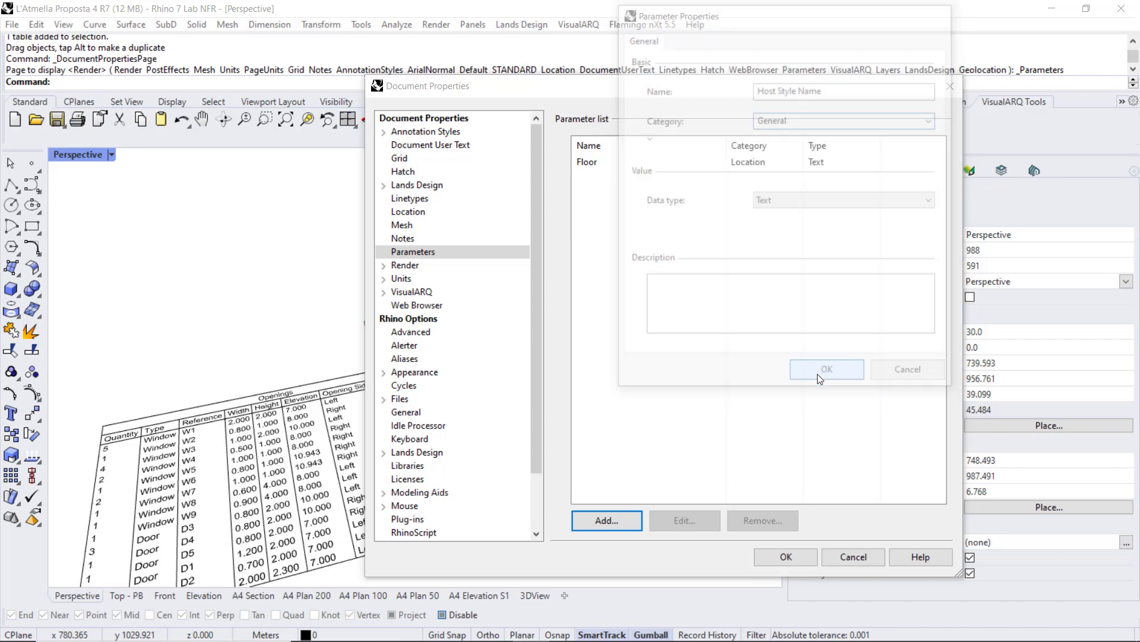
pyautogui.click(768, 552)
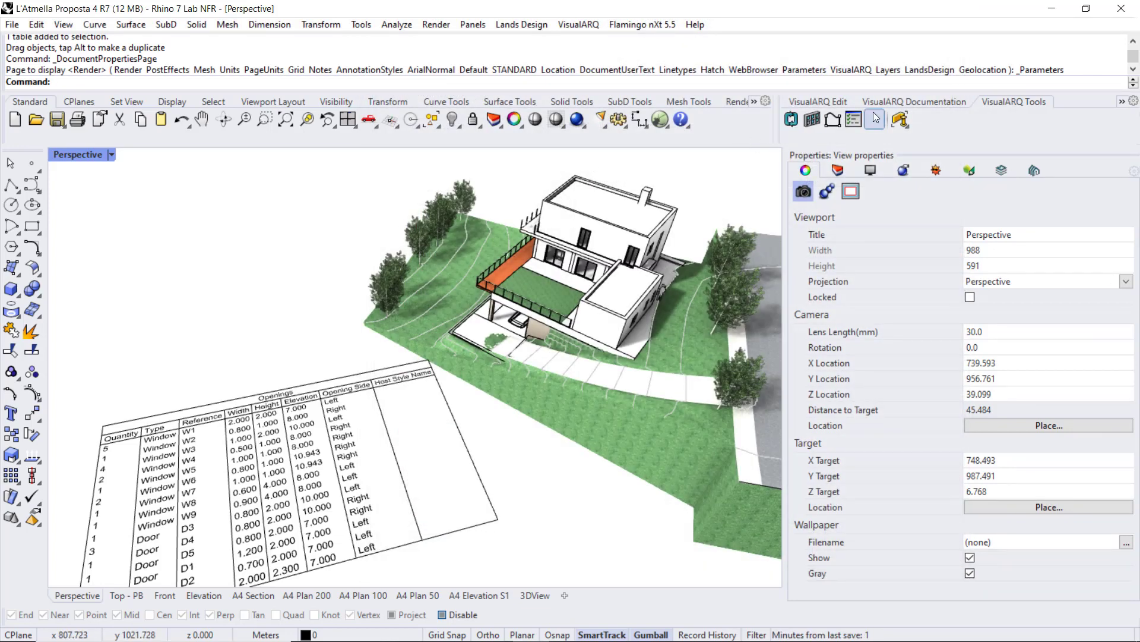
# Step: Set the Openings Host Style Name column's source parameter to Host Style Name
pyautogui.click(888, 102)
pyautogui.rightClick(836, 119)
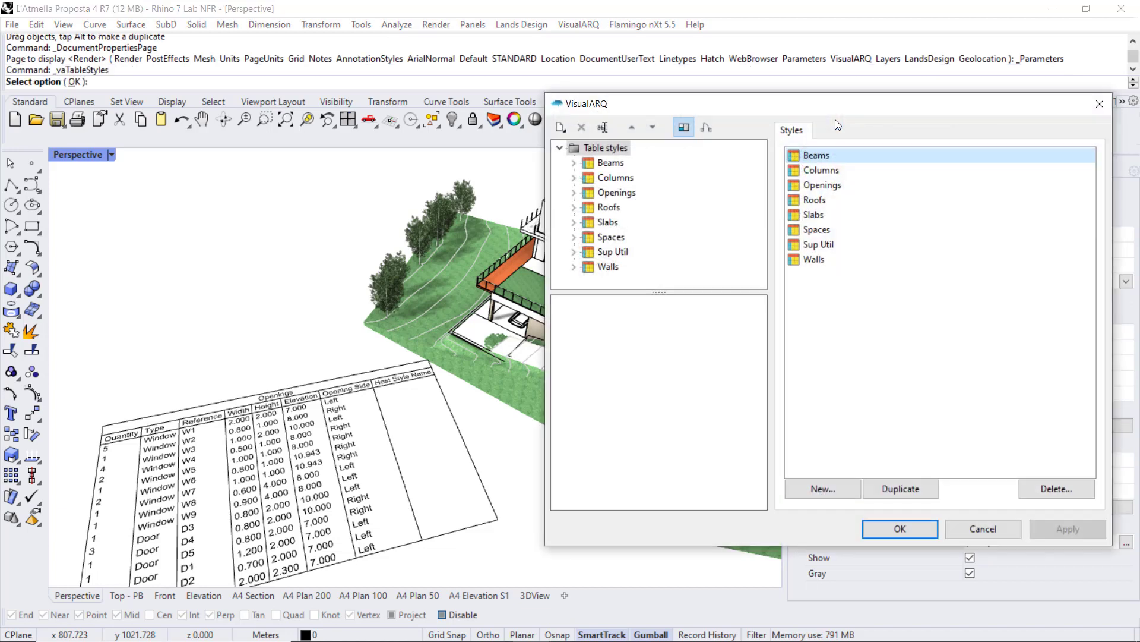
pyautogui.click(600, 193)
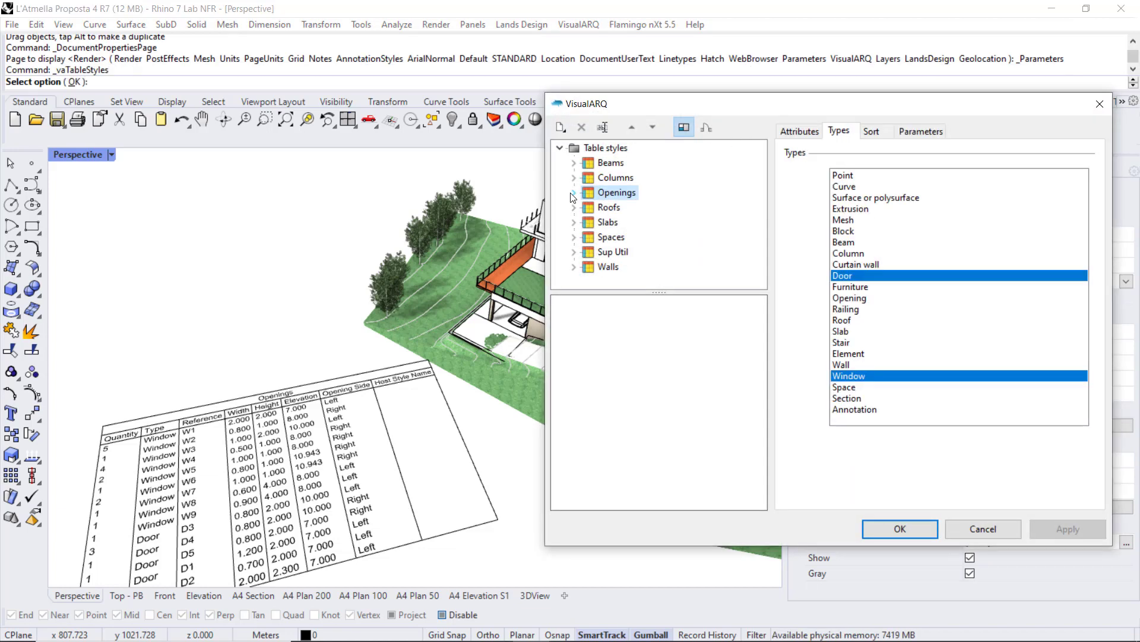
pyautogui.click(573, 193)
pyautogui.click(627, 267)
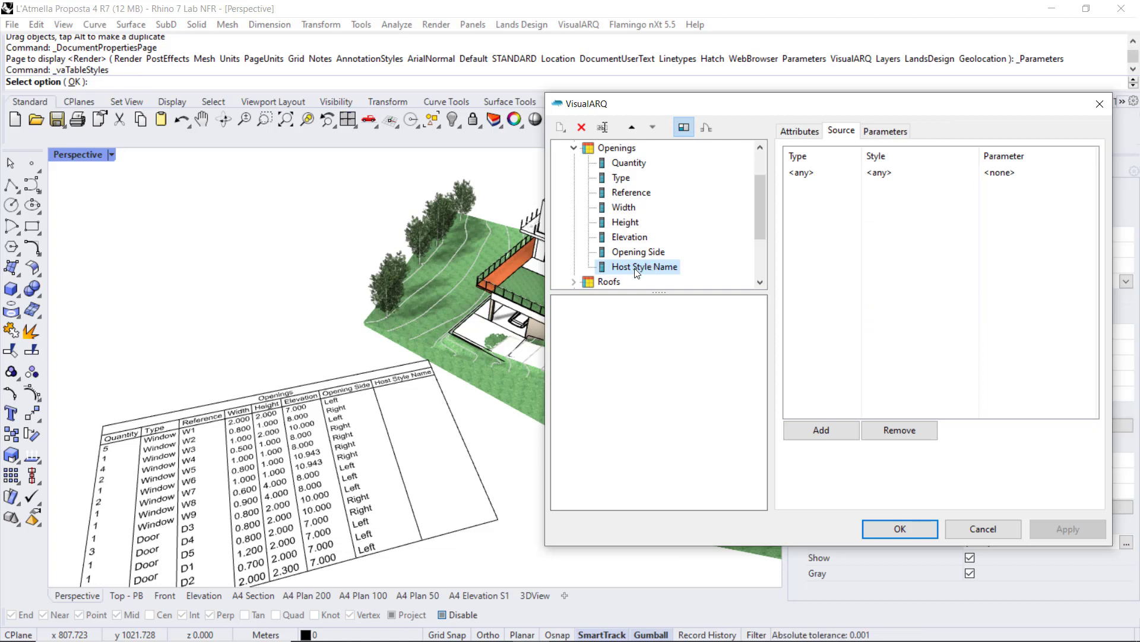
pyautogui.click(1022, 173)
pyautogui.click(1030, 173)
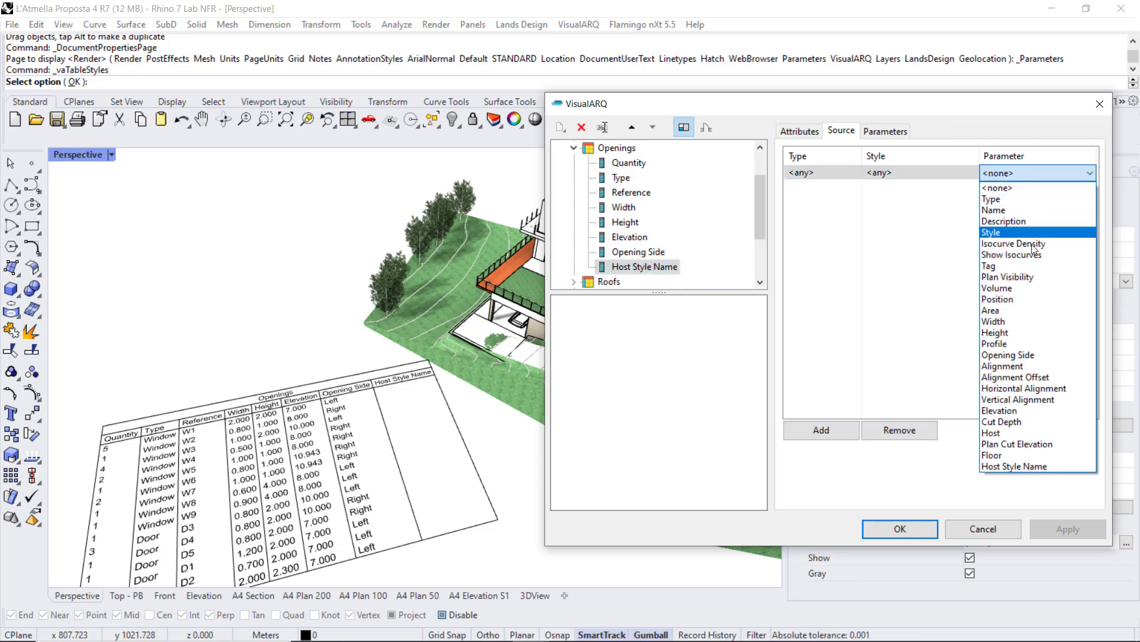
pyautogui.click(1024, 466)
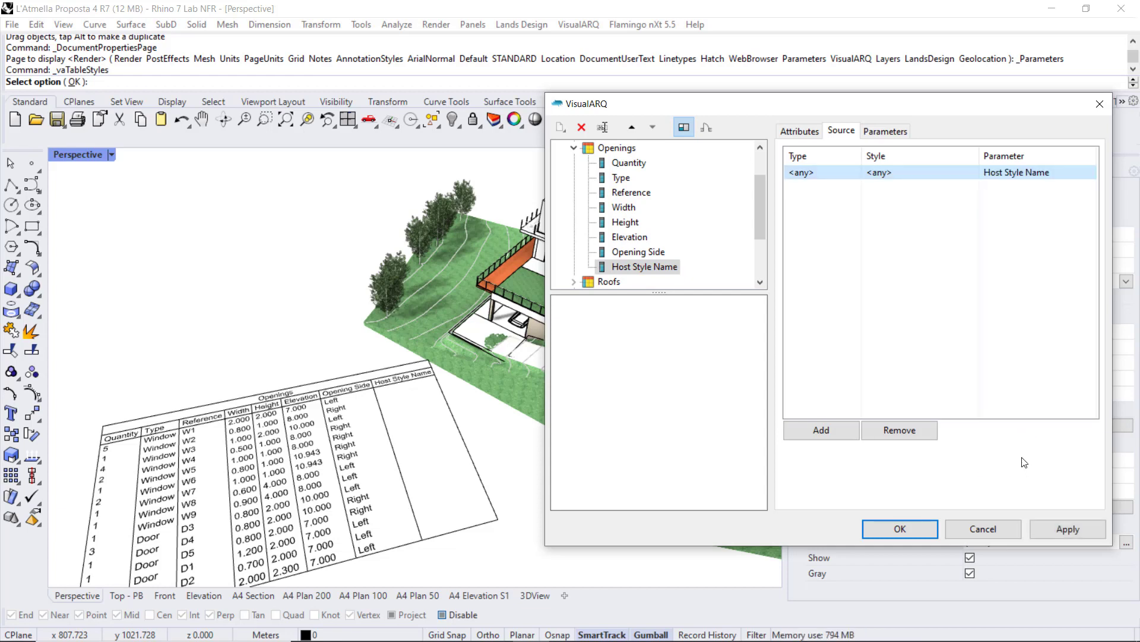
pyautogui.click(917, 525)
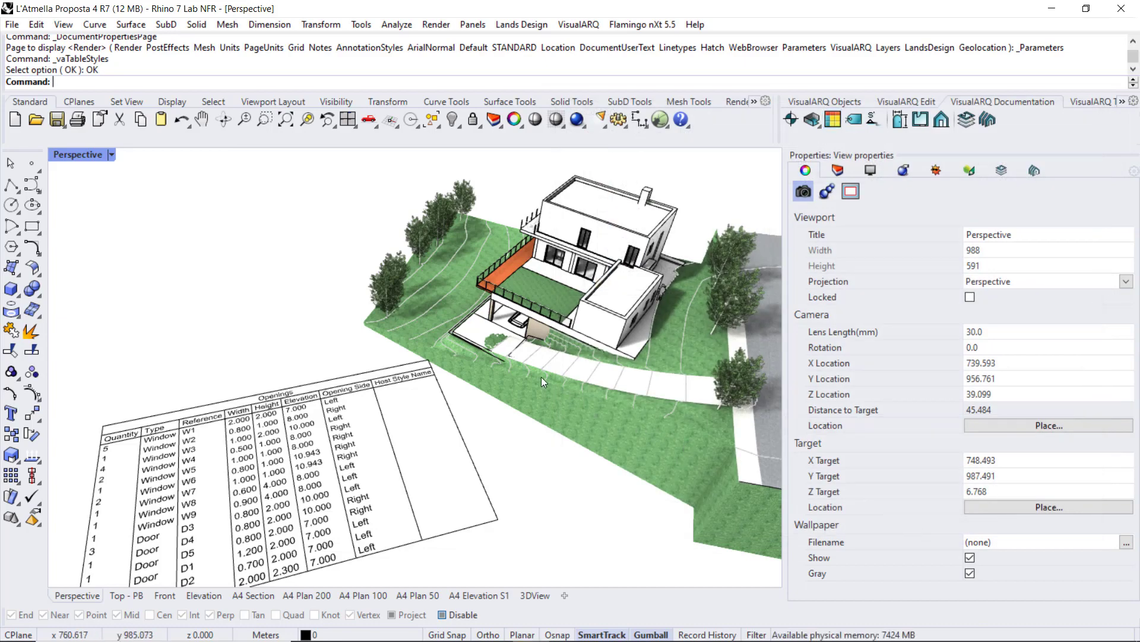
# Step: Zoom in and check the courtyard wall's style in its Wall properties
pyautogui.moveTo(541, 377); pyautogui.dragTo(440, 275, button='right')
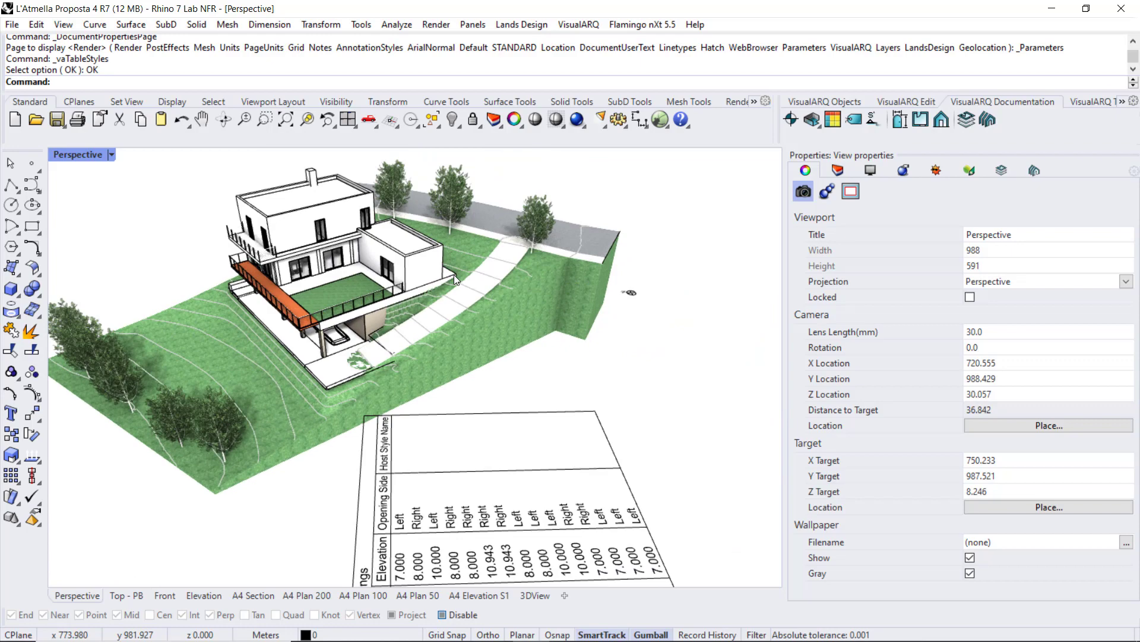
pyautogui.scroll(15, 454, 274)
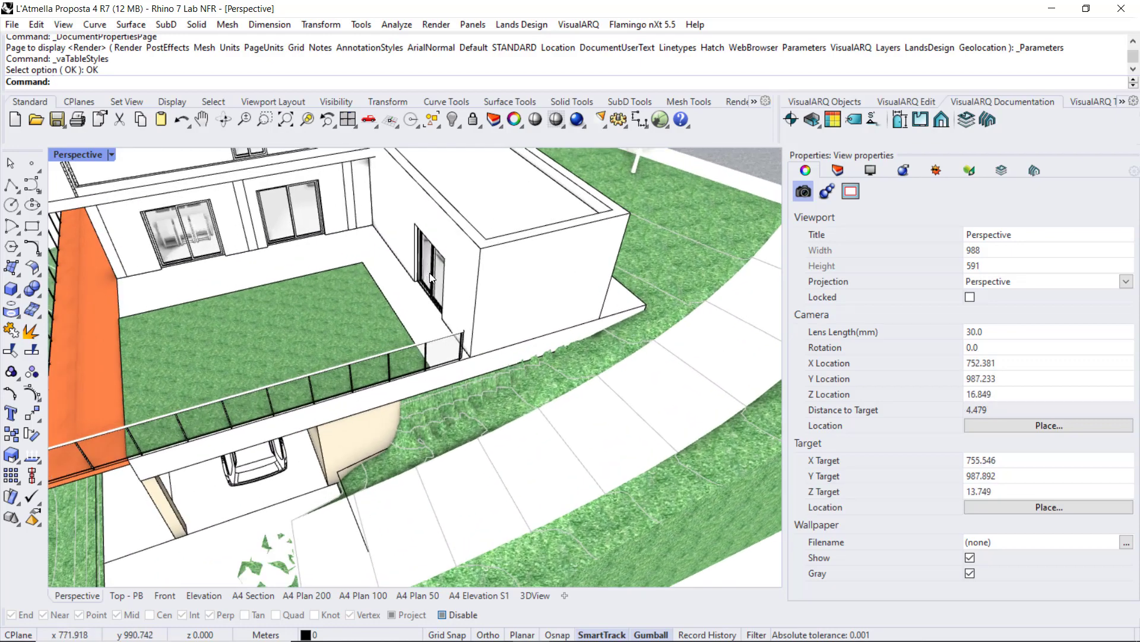
pyautogui.click(431, 258)
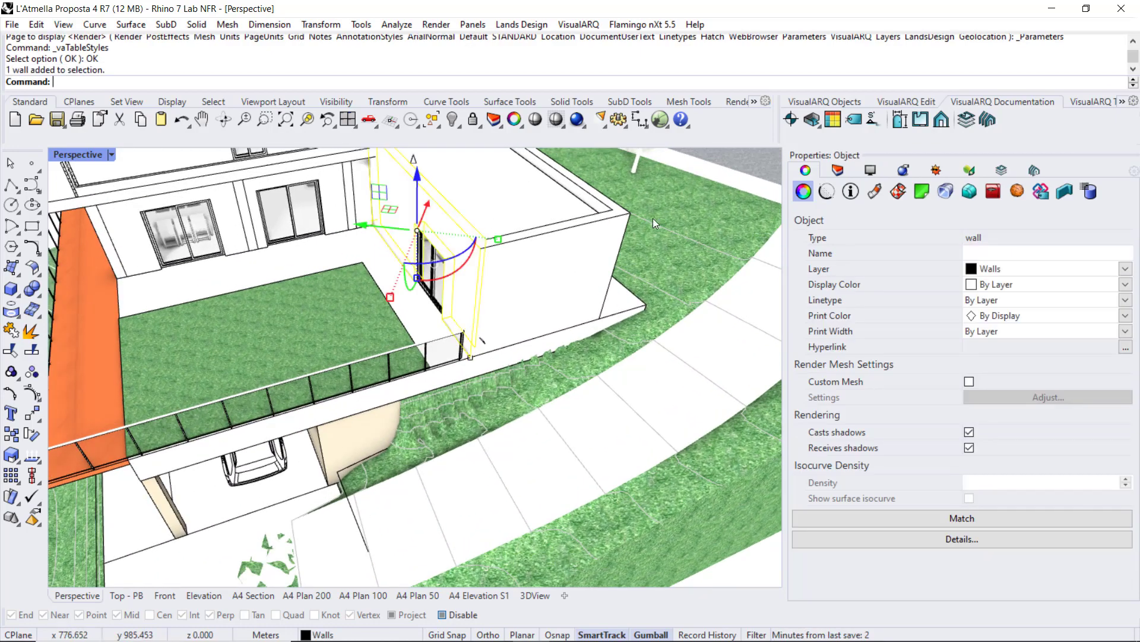
pyautogui.click(1065, 198)
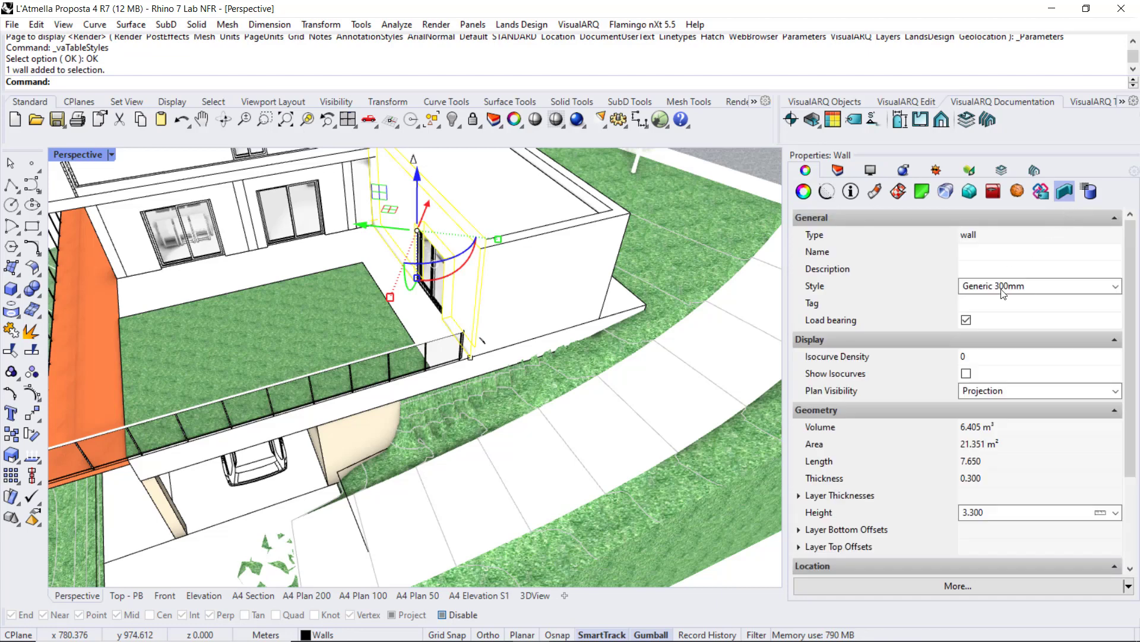
# Step: Set the window's Host Style Name parameter to 'Generic 300mm'
pyautogui.click(434, 299)
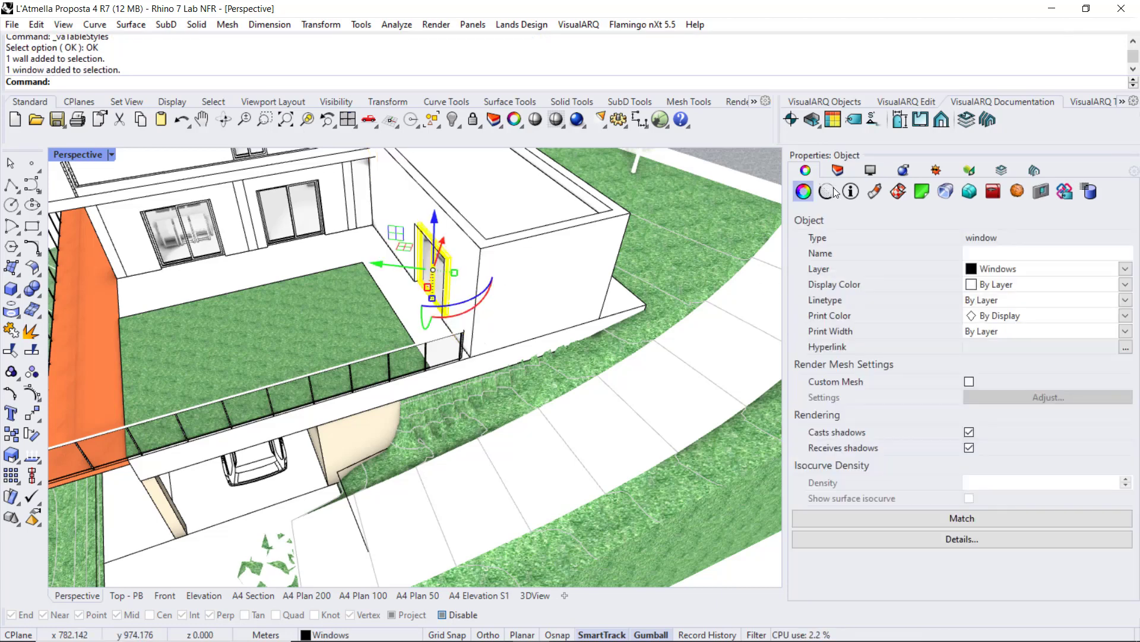
pyautogui.click(852, 192)
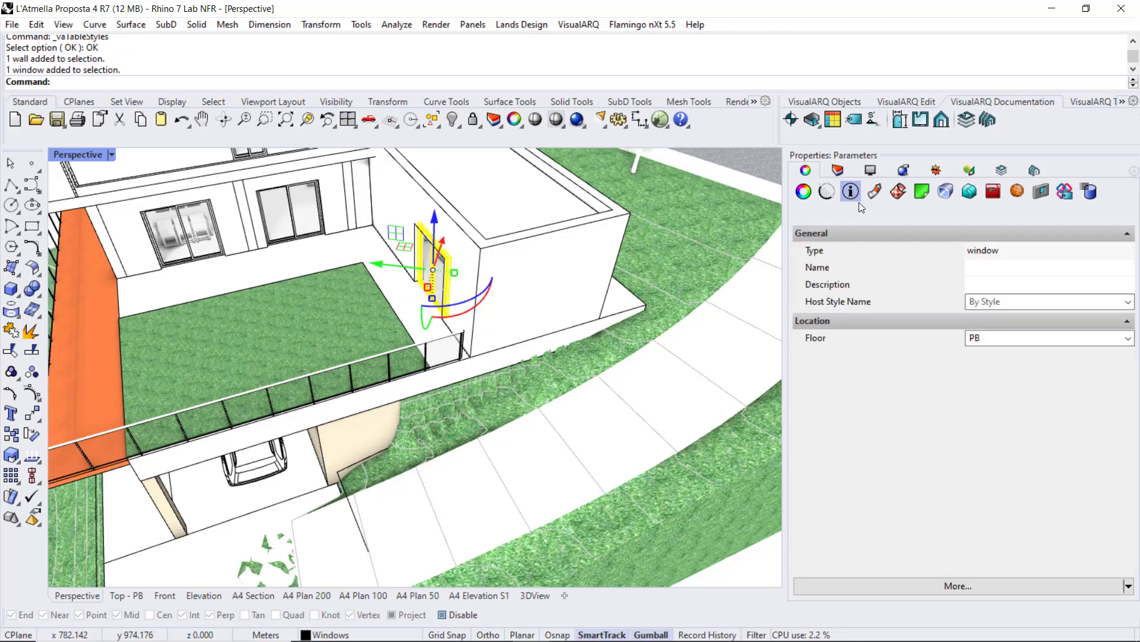
pyautogui.click(1014, 302)
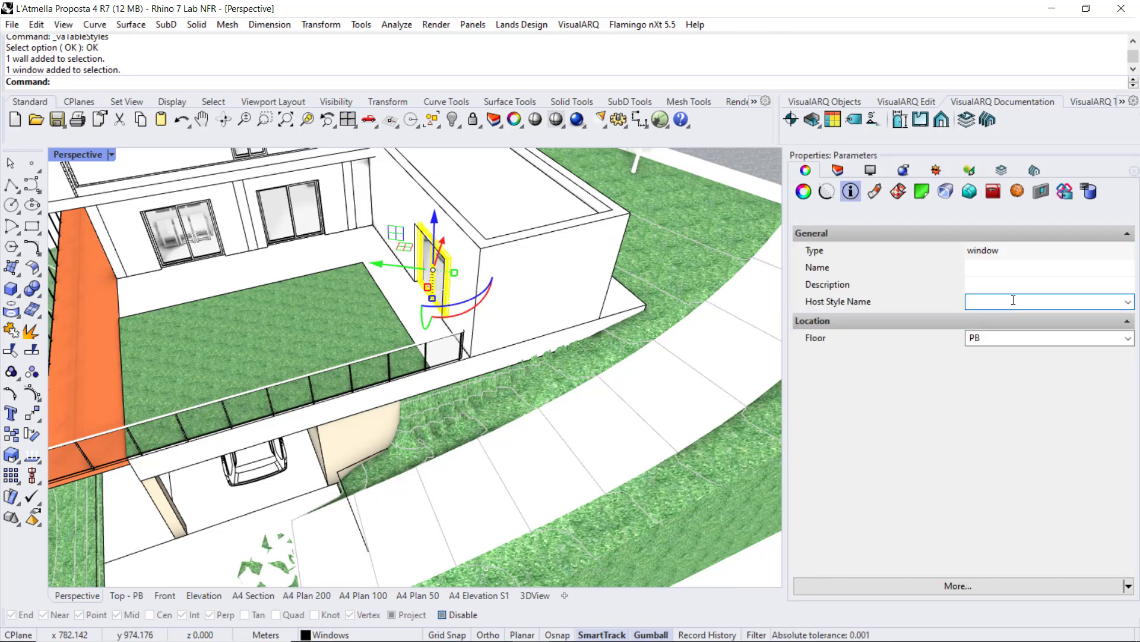
pyautogui.write('Generic 300mm')
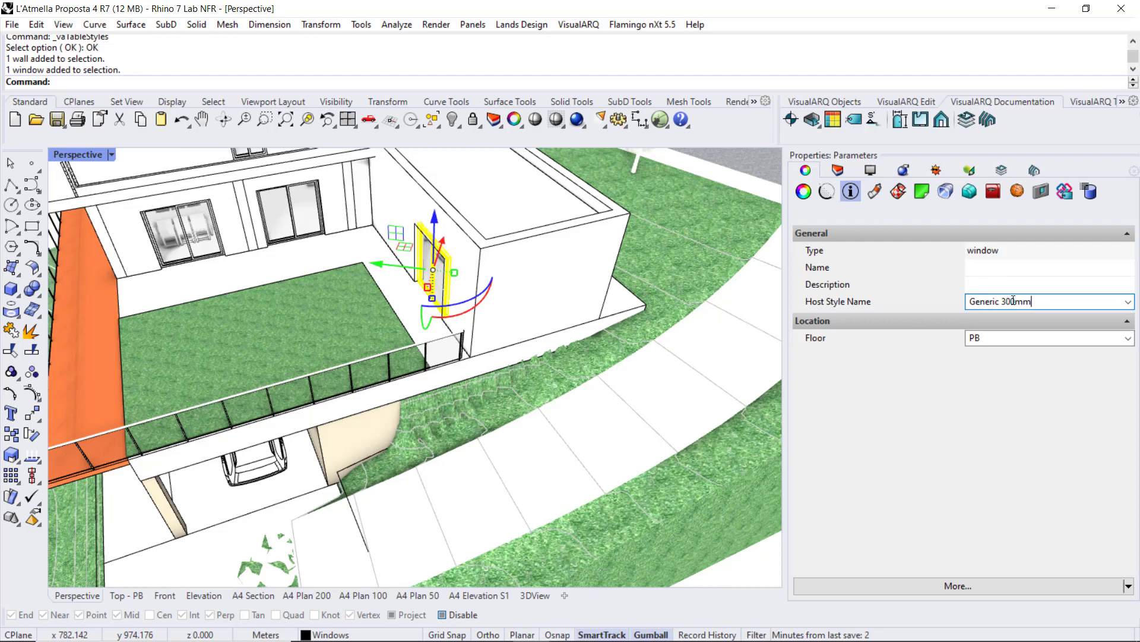
pyautogui.click(647, 474)
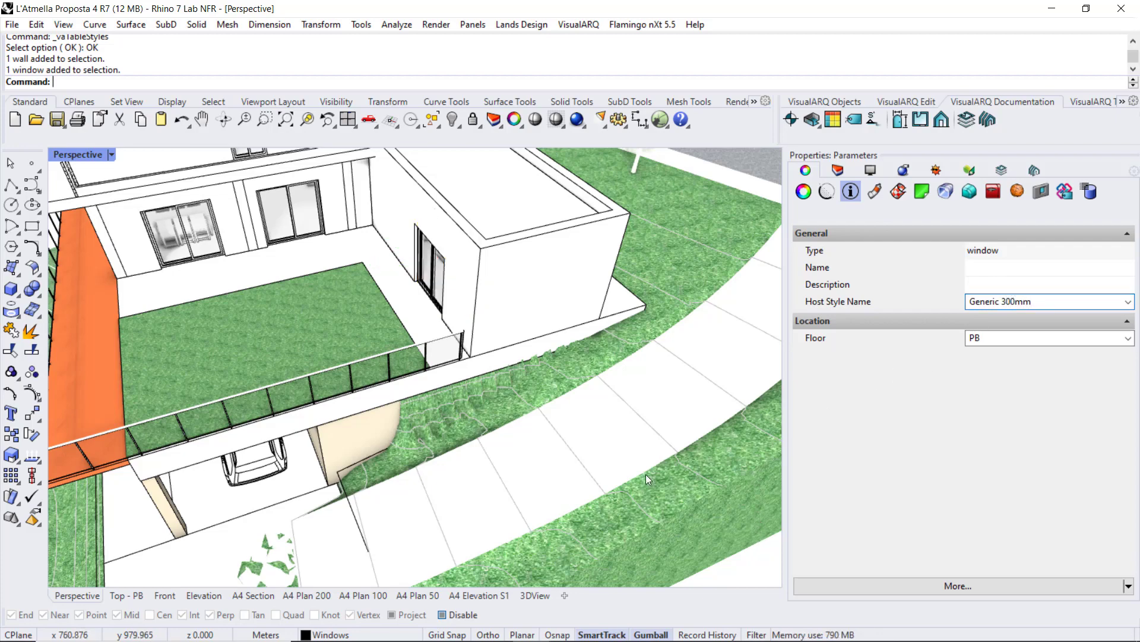
# Step: Select the Openings table and refresh it with Update Selected Objects, then deselect it
pyautogui.moveTo(647, 474); pyautogui.dragTo(426, 342, button='right')
pyautogui.scroll(-8, 425, 342)
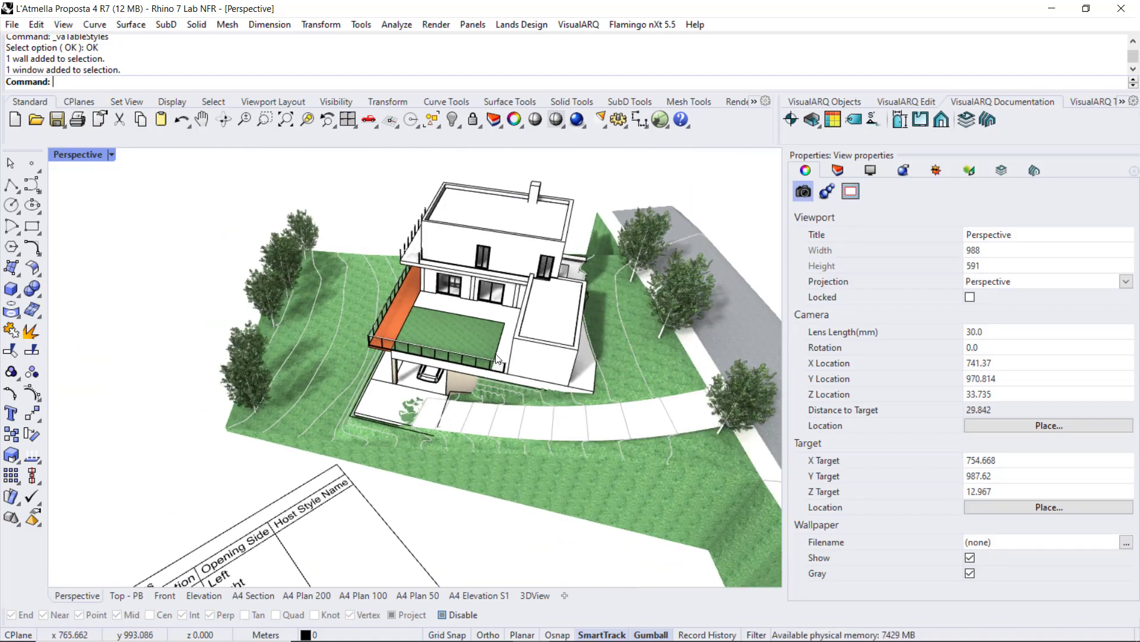
pyautogui.scroll(5, 392, 362)
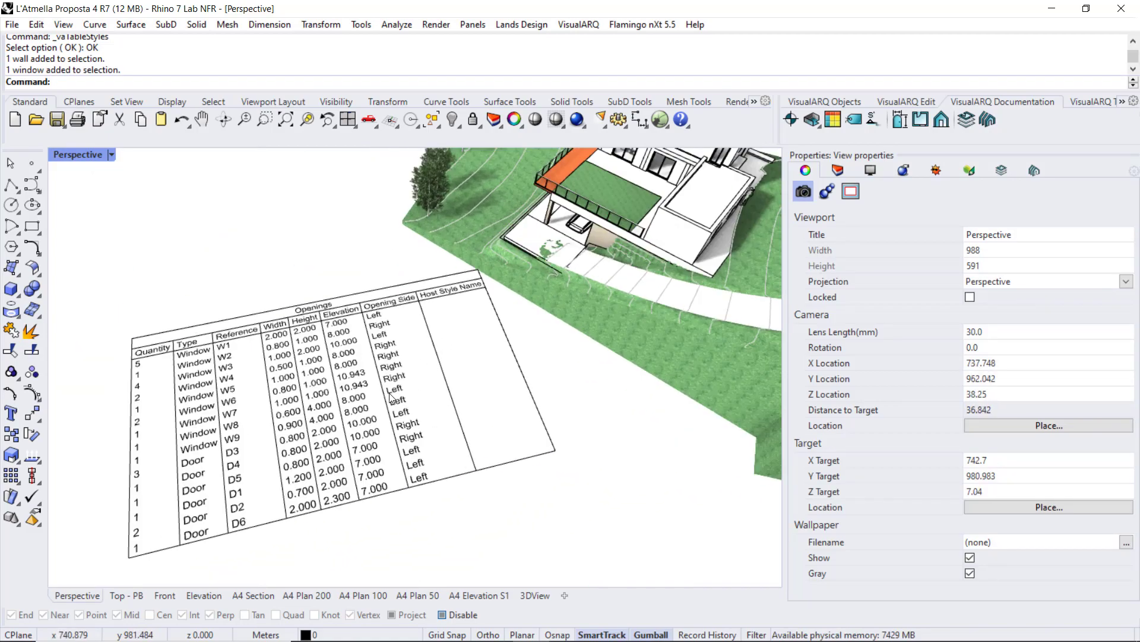
pyautogui.click(391, 362)
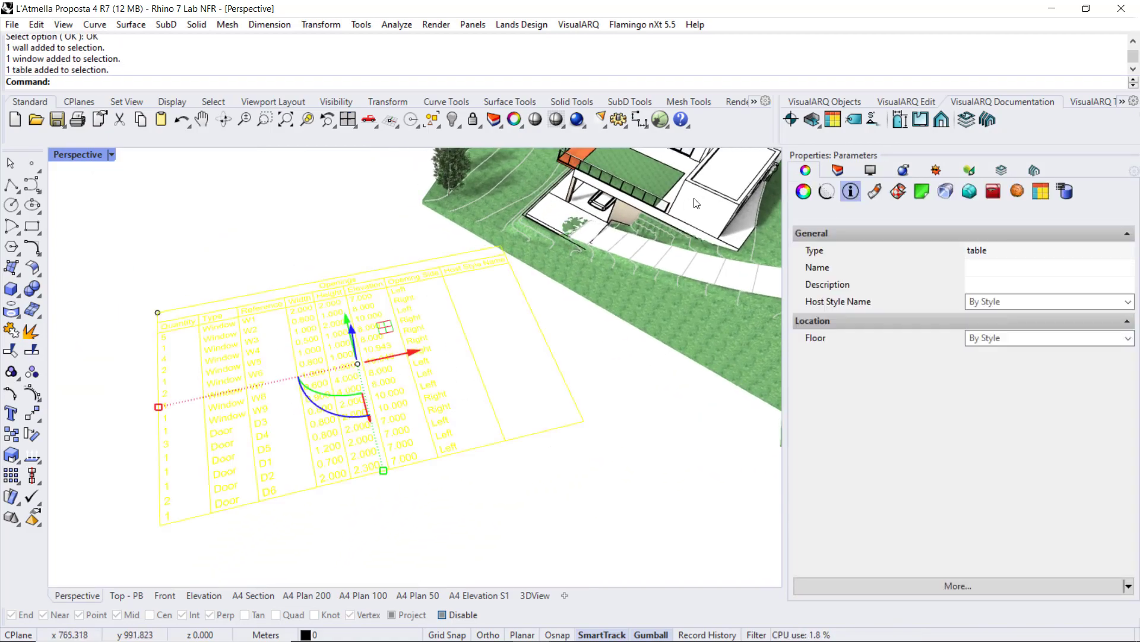
pyautogui.click(1096, 102)
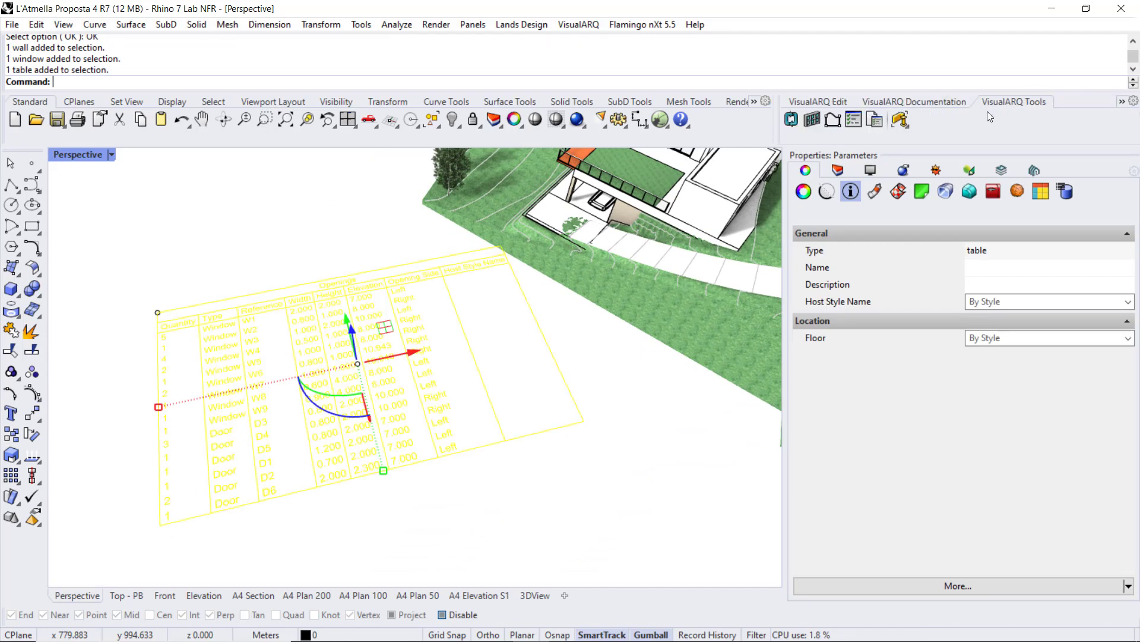
pyautogui.click(792, 121)
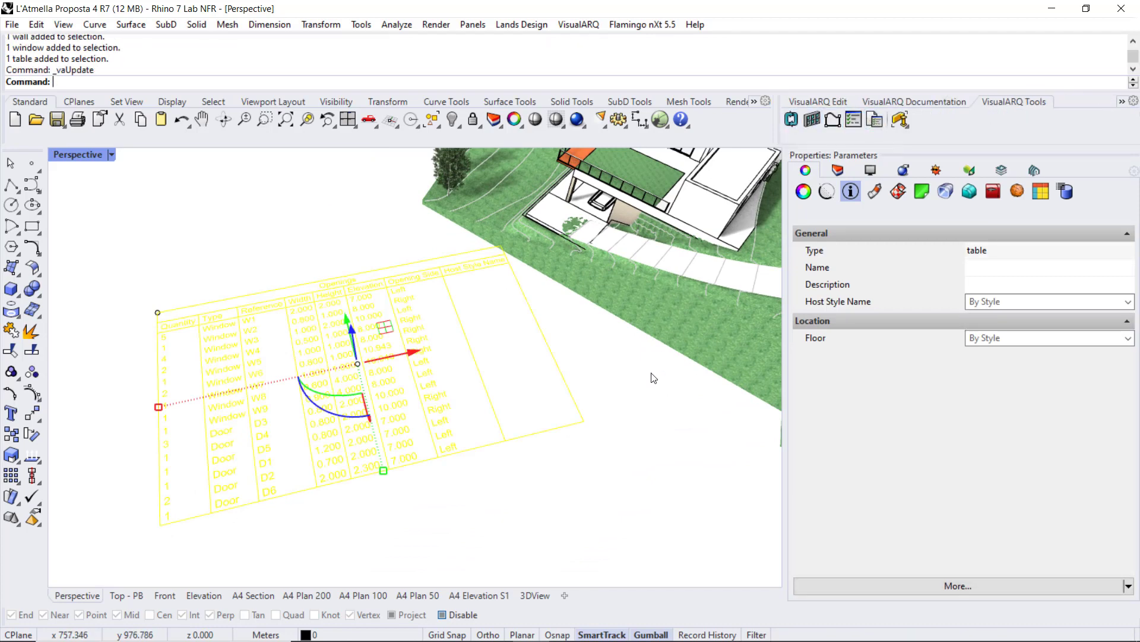
pyautogui.click(650, 388)
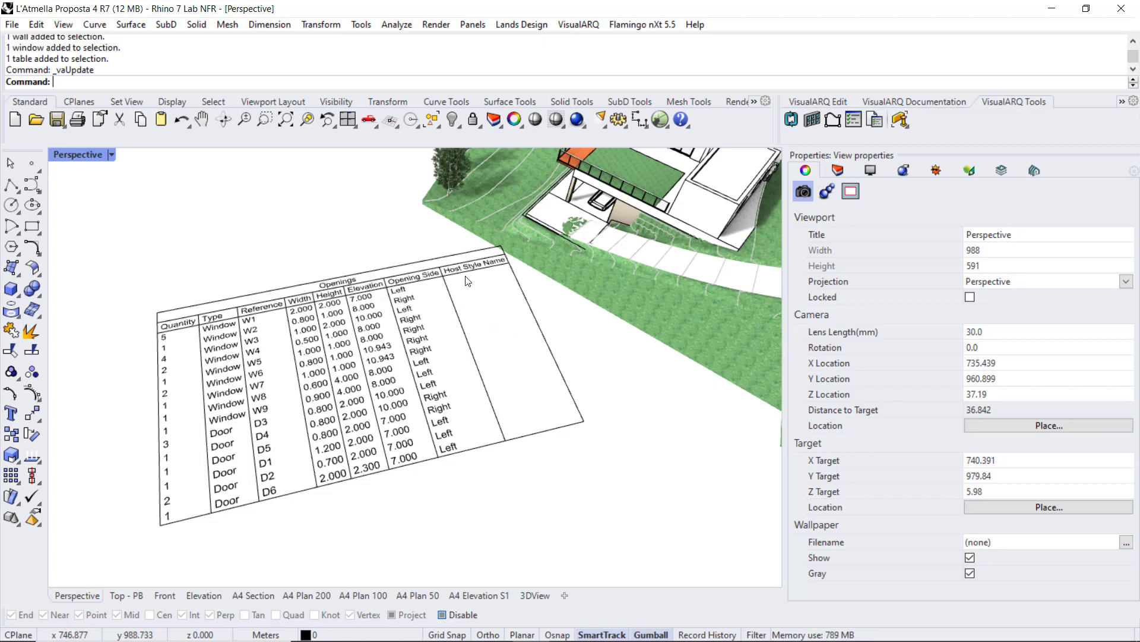
pyautogui.scroll(4, 170, 314)
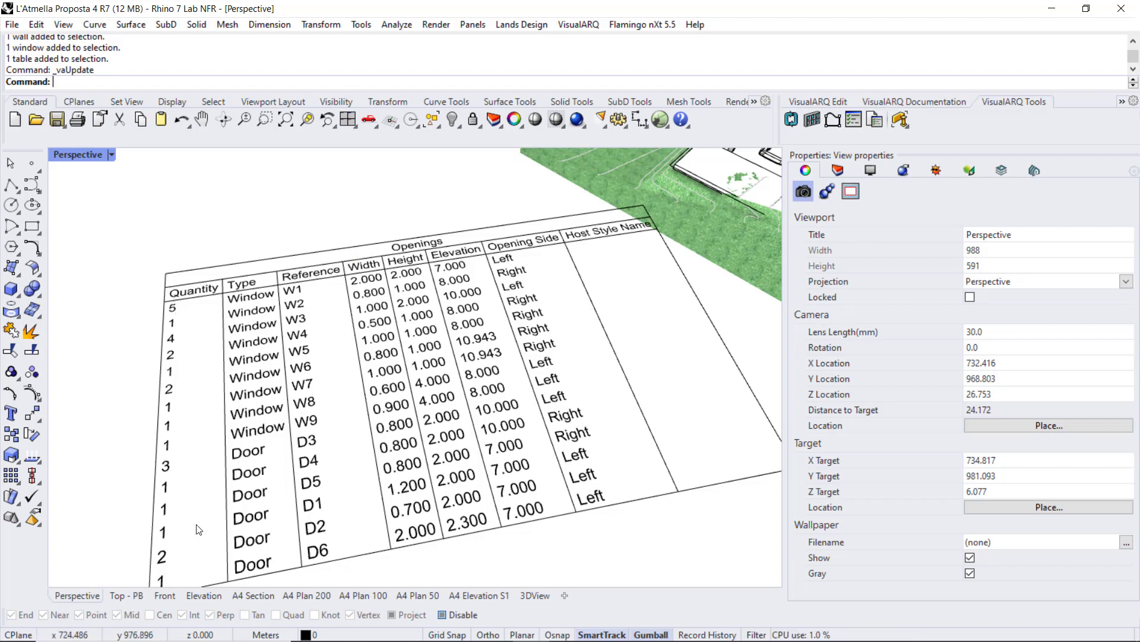
# Step: Remove Width, Height, Elevation and Opening Side from the Openings Quantity grouping fields
pyautogui.click(874, 102)
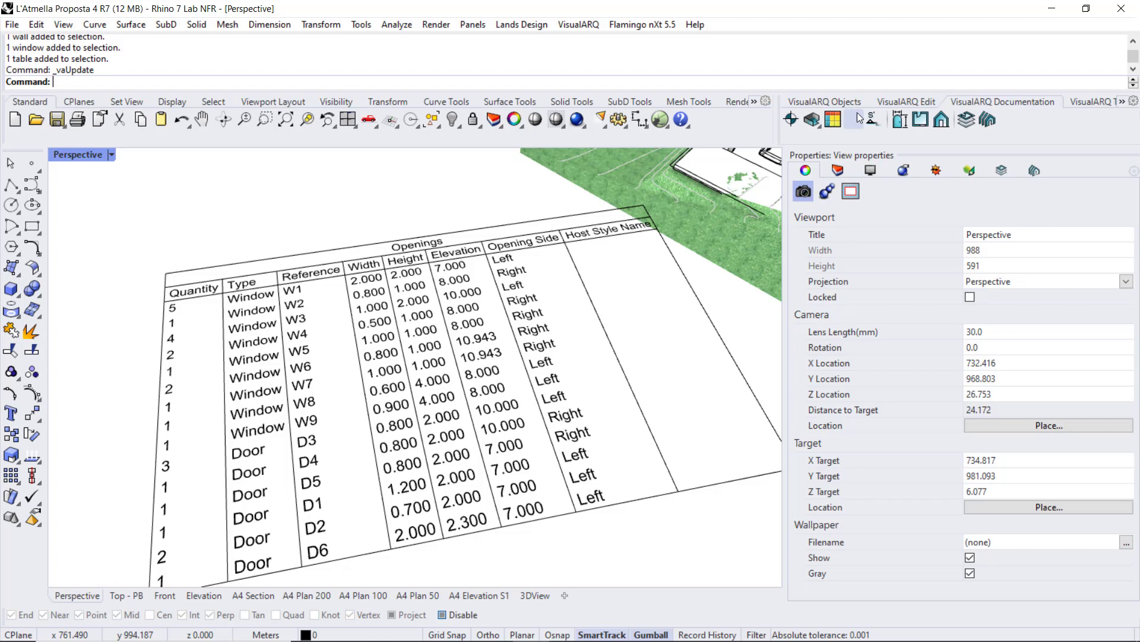
pyautogui.rightClick(837, 120)
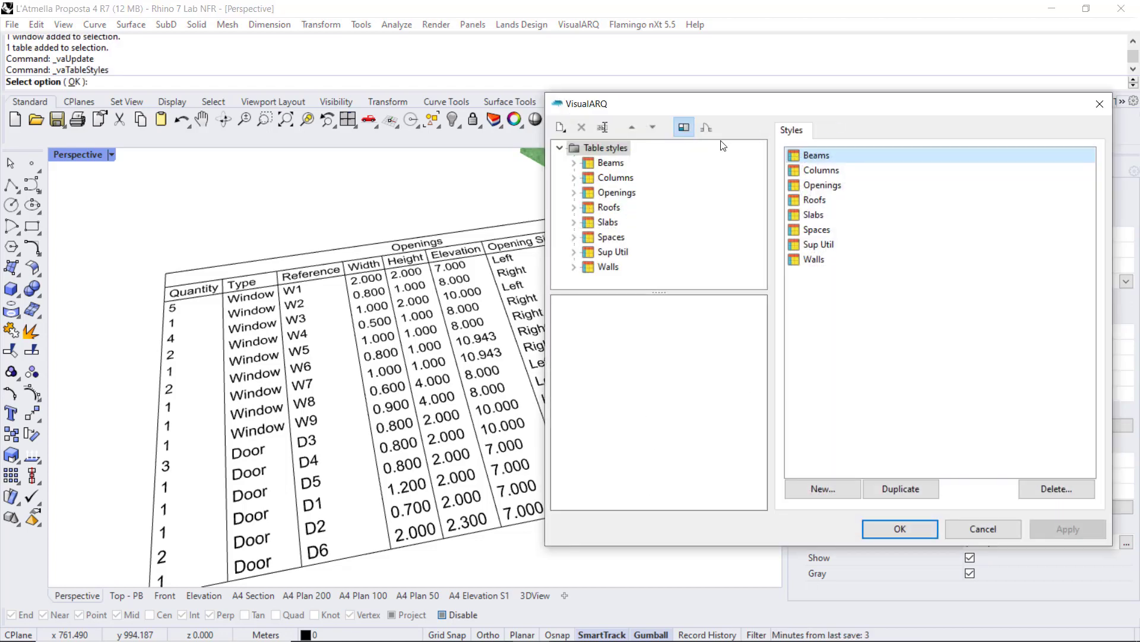
pyautogui.click(576, 191)
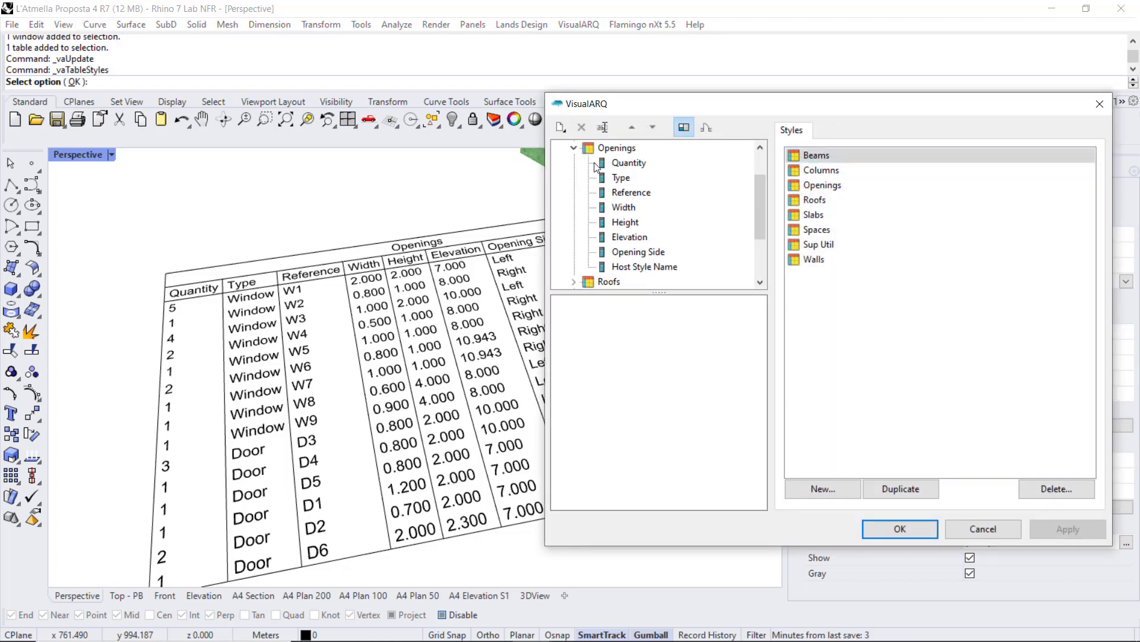
pyautogui.click(619, 163)
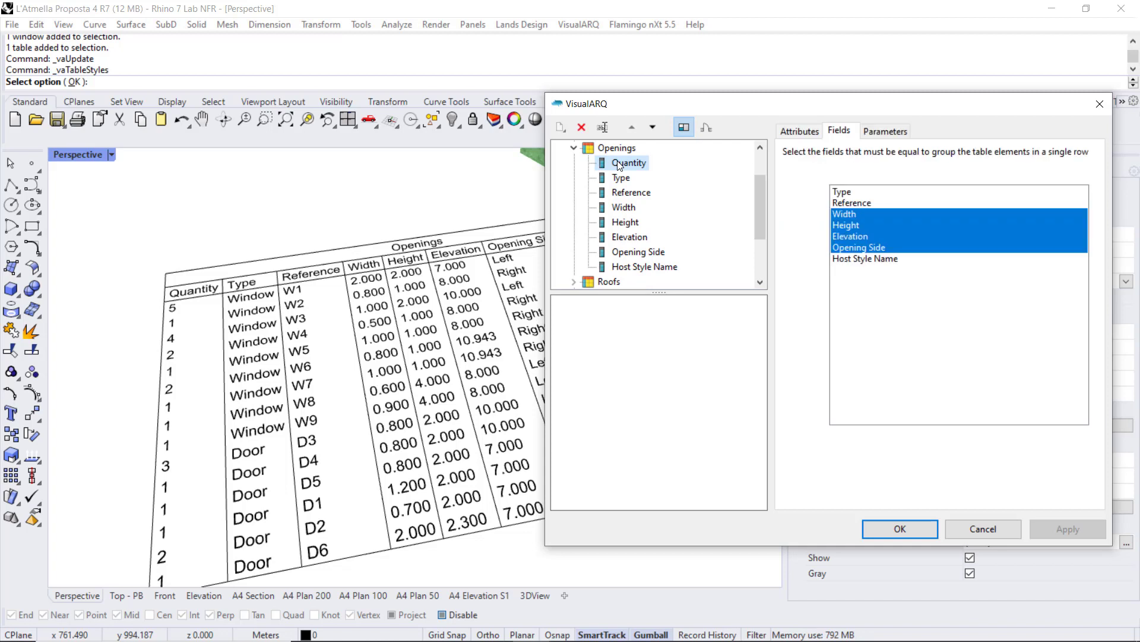
pyautogui.click(848, 215)
pyautogui.click(849, 228)
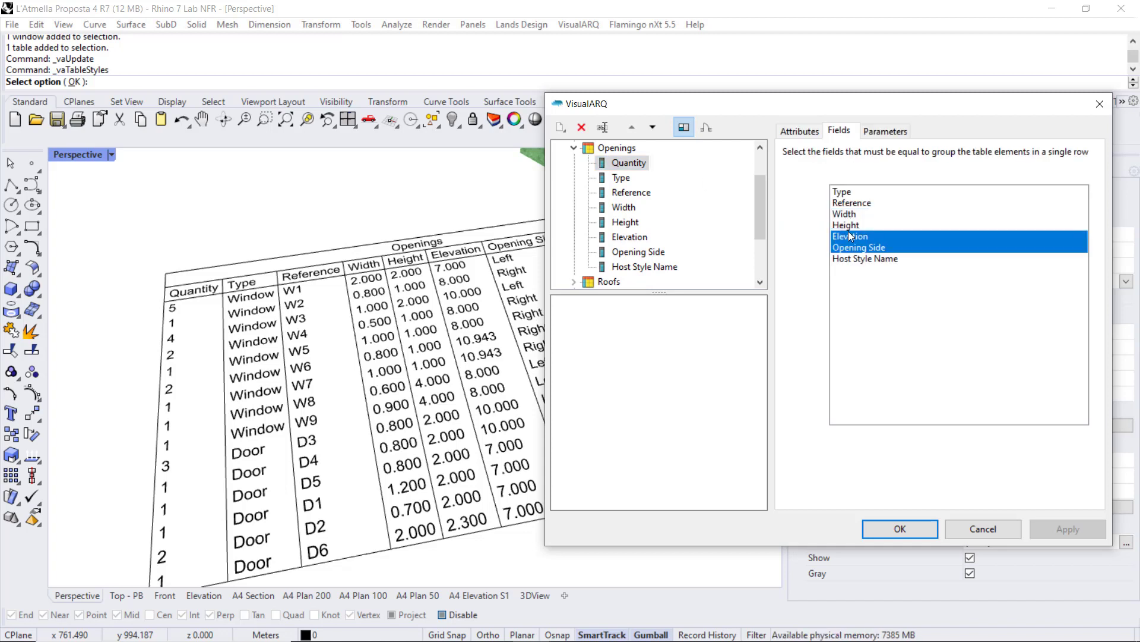
pyautogui.click(849, 237)
pyautogui.click(850, 247)
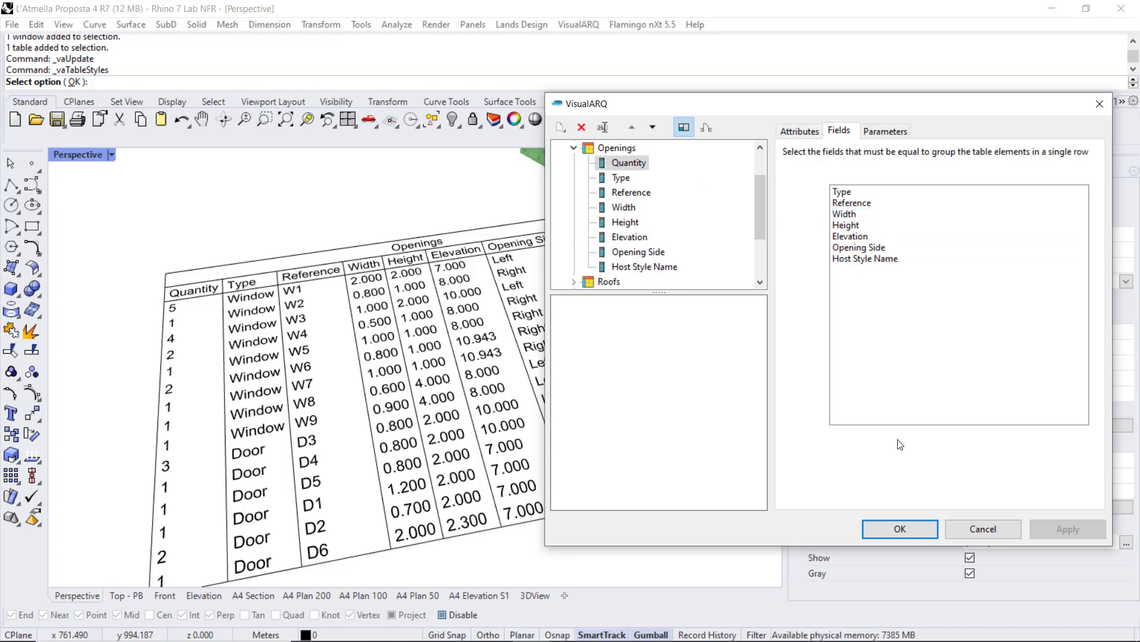
pyautogui.click(911, 529)
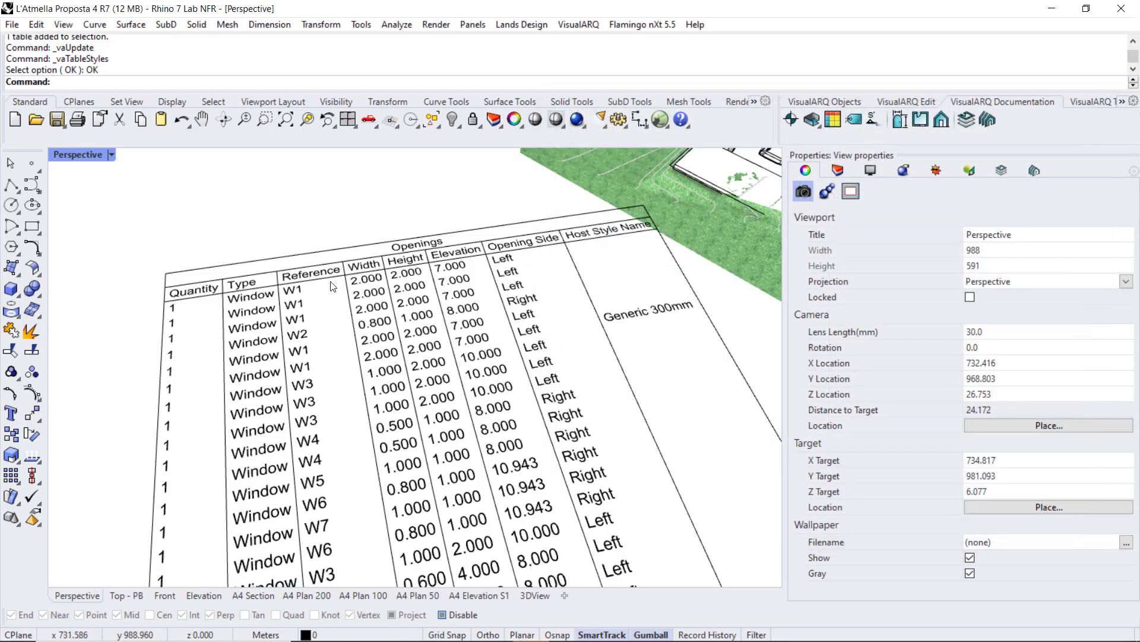
# Step: Frame the whole schedule table and launch Grasshopper with the Grasshopper command
pyautogui.scroll(-5, 331, 287)
pyautogui.scroll(4, 361, 340)
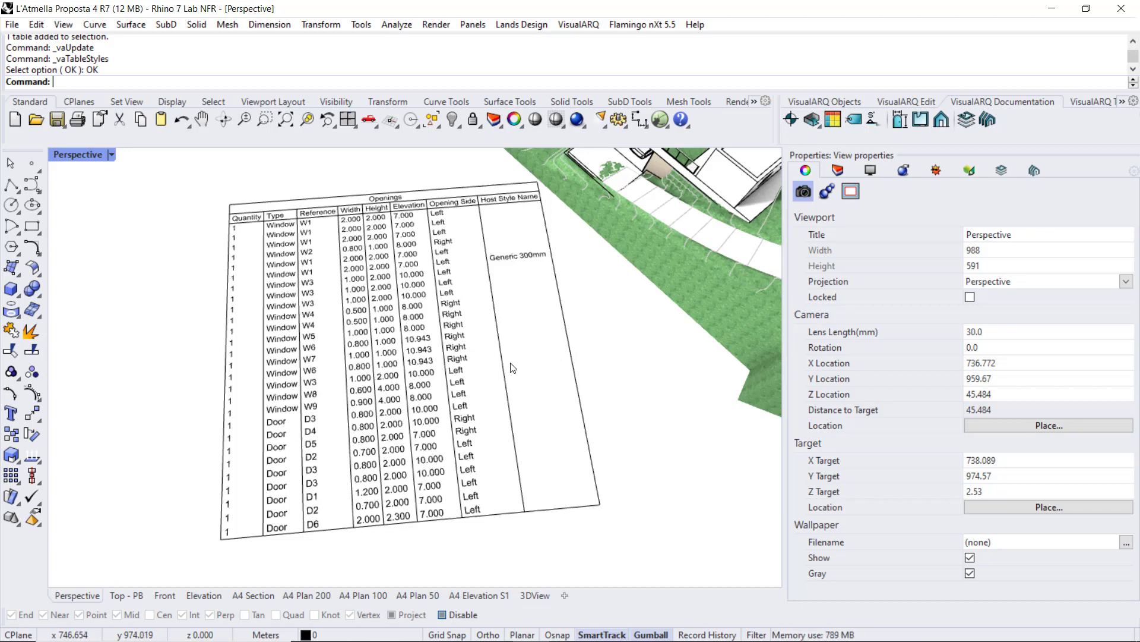
pyautogui.moveTo(478, 363); pyautogui.dragTo(491, 348, button='right')
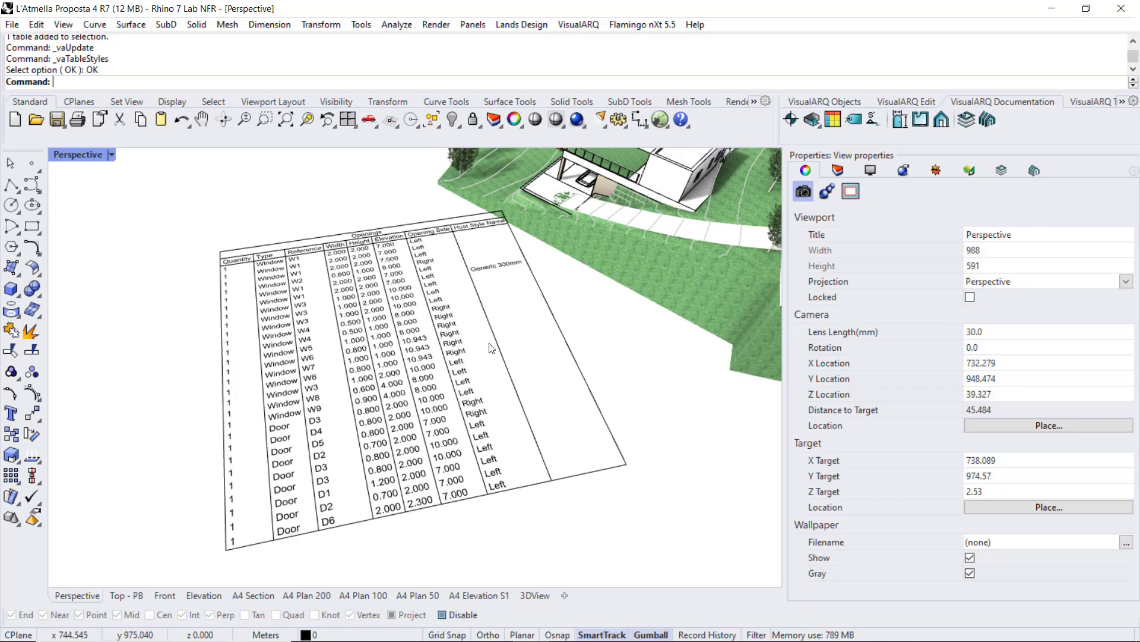
pyautogui.write('Grasshopper')
pyautogui.press('Return')
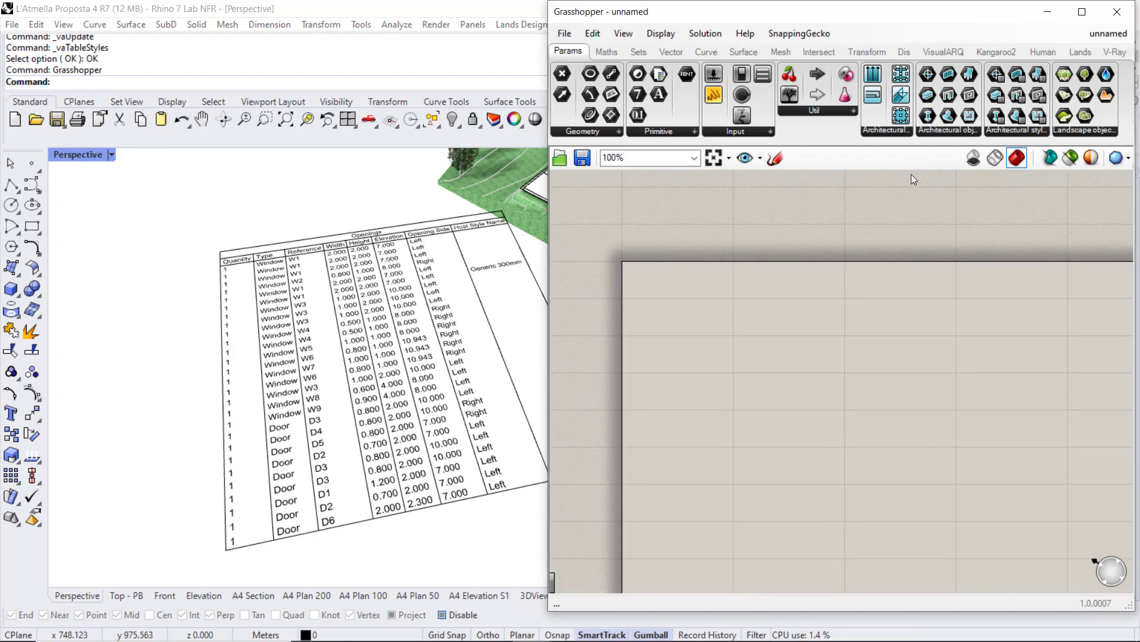
# Step: Add a VisualARQ Pipeline from Architectural objects and set it to collect doors
pyautogui.click(930, 132)
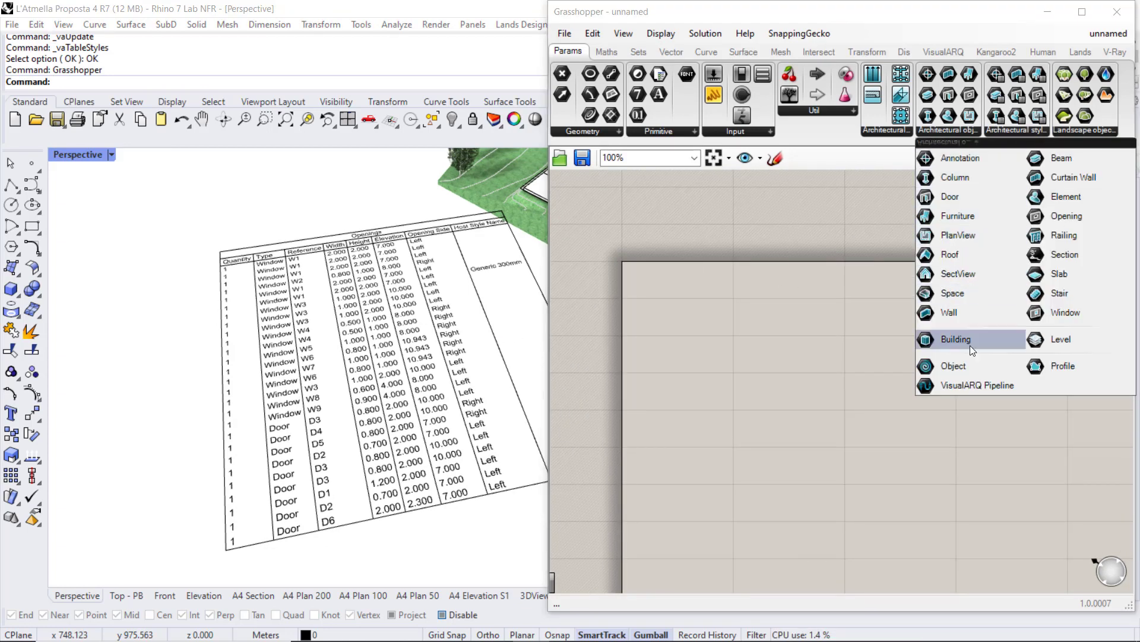
pyautogui.click(964, 385)
pyautogui.click(764, 372)
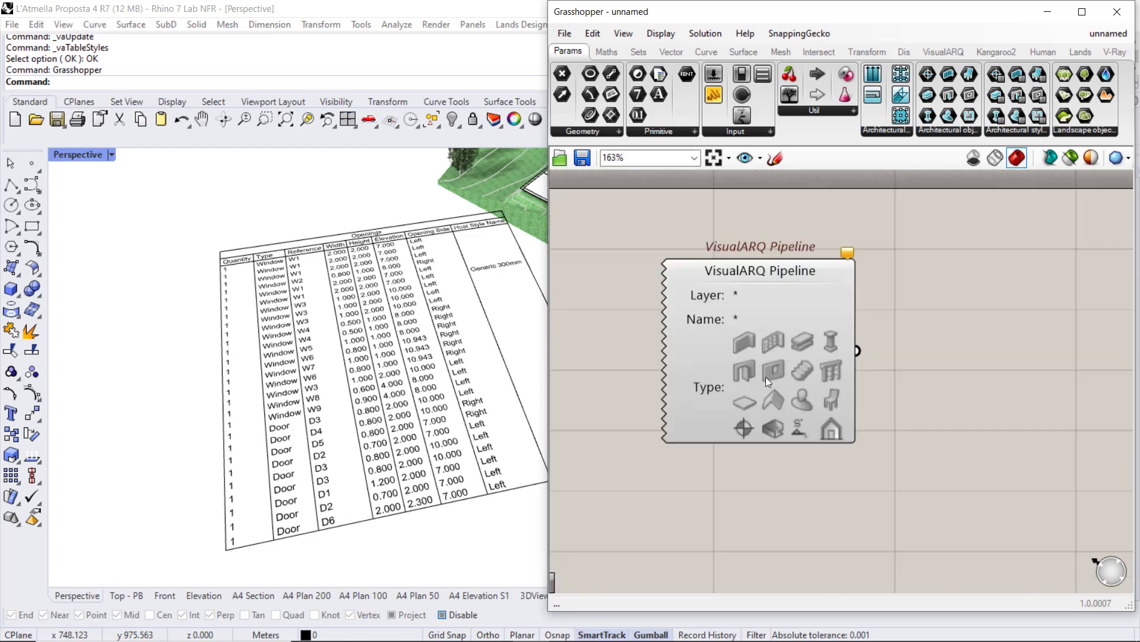
pyautogui.scroll(3, 765, 376)
pyautogui.click(743, 372)
pyautogui.moveTo(780, 304); pyautogui.dragTo(792, 284)
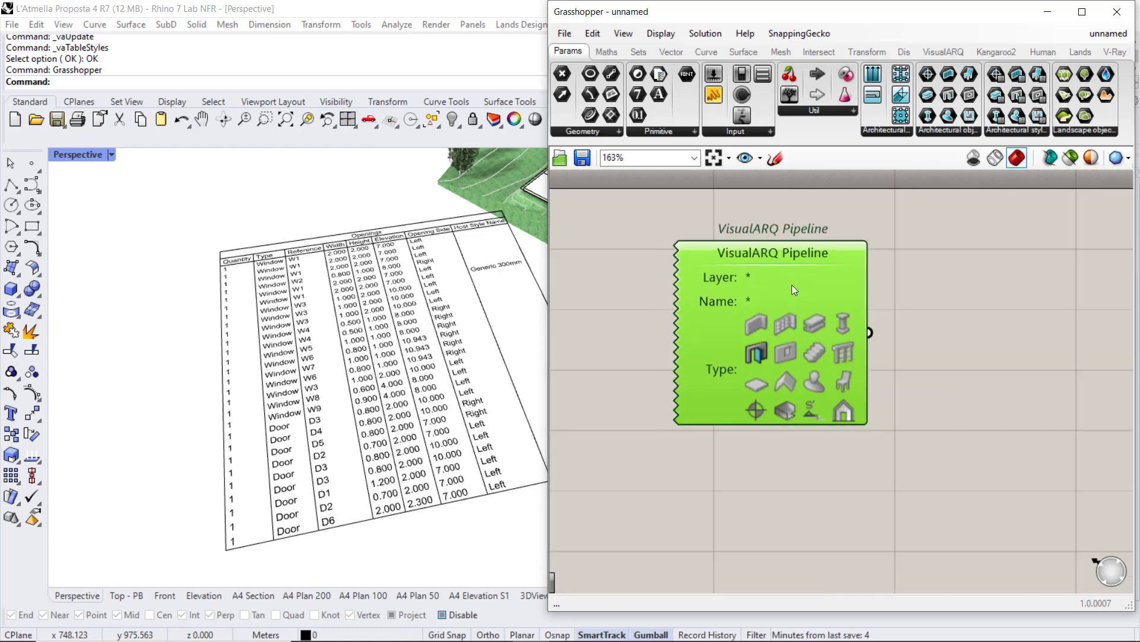
# Step: Paste a copy of the Pipeline below the original and switch its type from Door to Window
pyautogui.hotkey('ctrl', 'v')
pyautogui.scroll(-2, 793, 284)
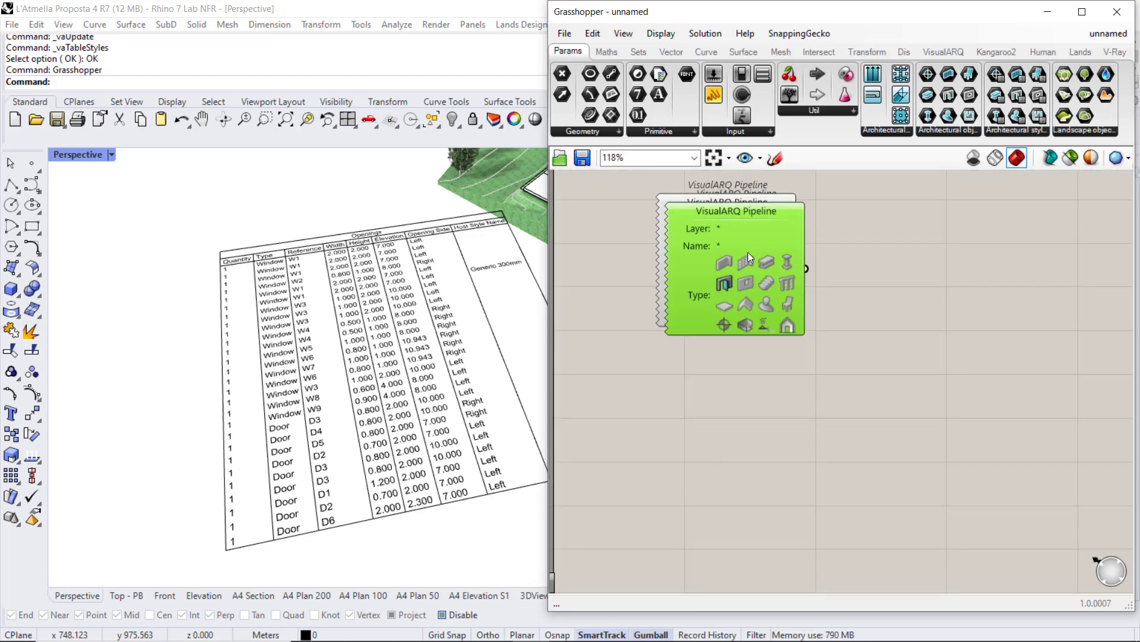
pyautogui.moveTo(747, 252); pyautogui.dragTo(748, 441)
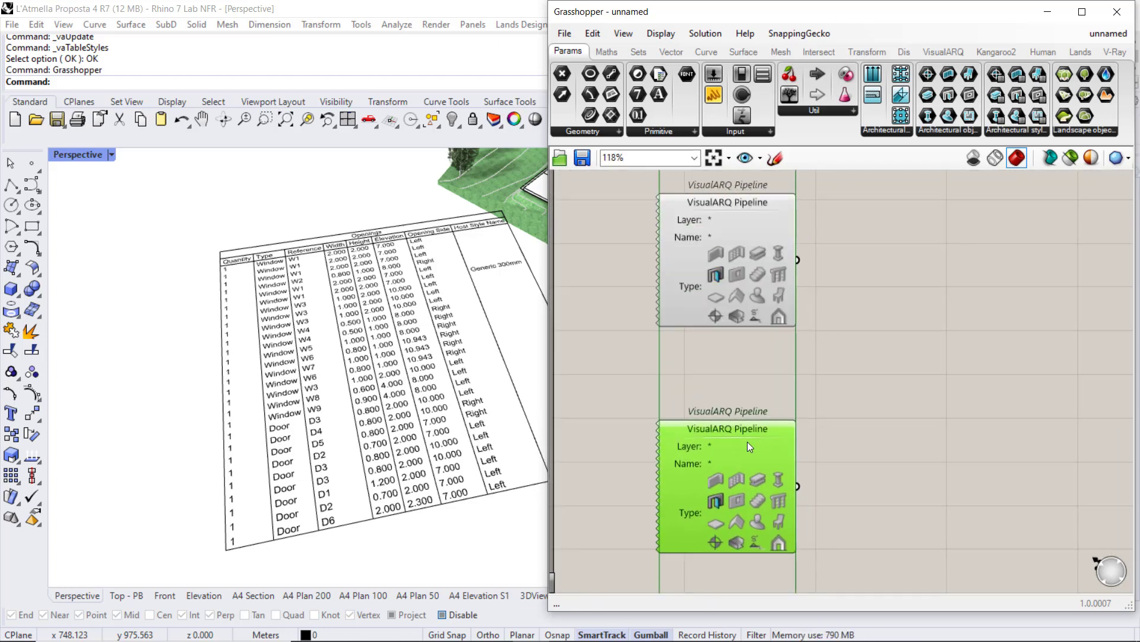
pyautogui.click(715, 498)
pyautogui.click(733, 501)
# Step: Switch the Rhino Perspective viewport to Wireframe display
pyautogui.scroll(-3, 347, 346)
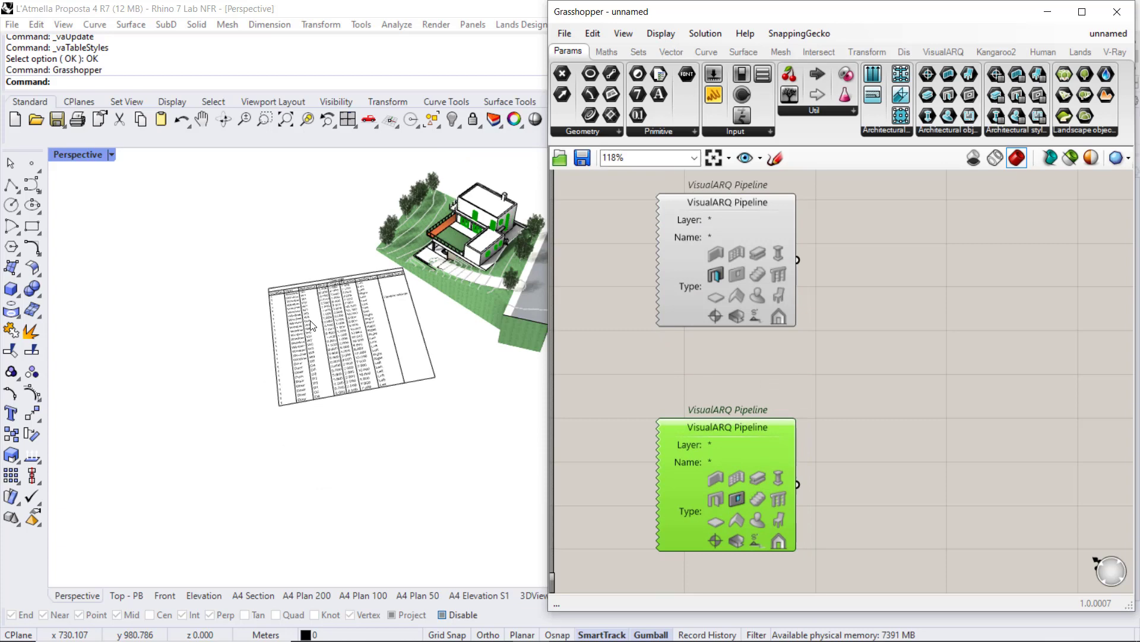
pyautogui.moveTo(347, 346); pyautogui.dragTo(358, 292, button='right')
pyautogui.scroll(3, 358, 292)
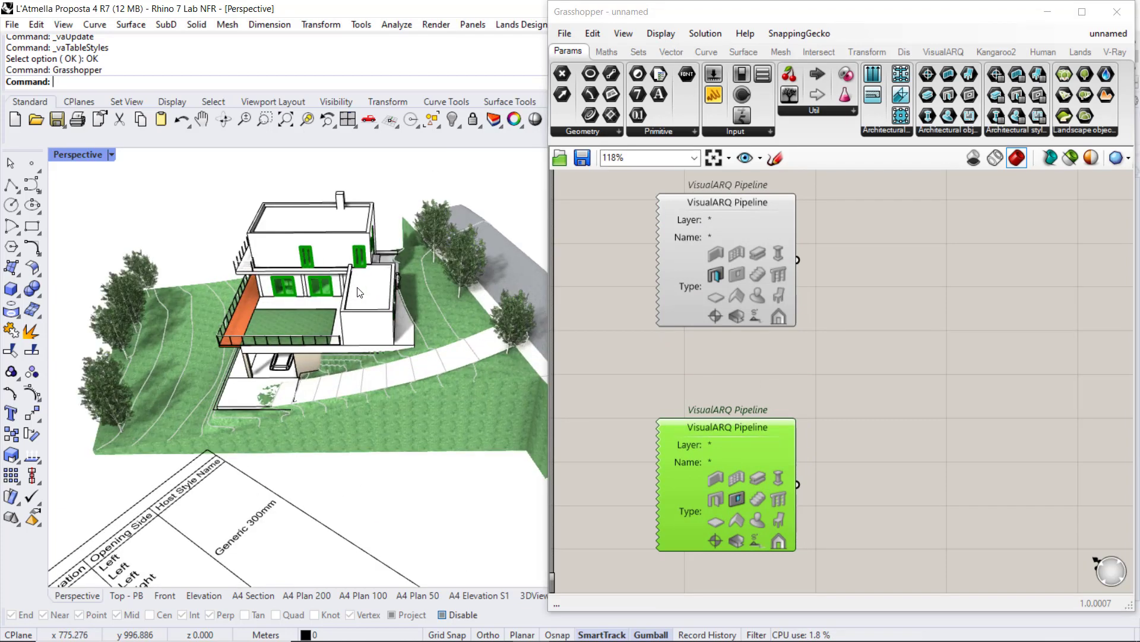
pyautogui.click(111, 155)
pyautogui.click(152, 62)
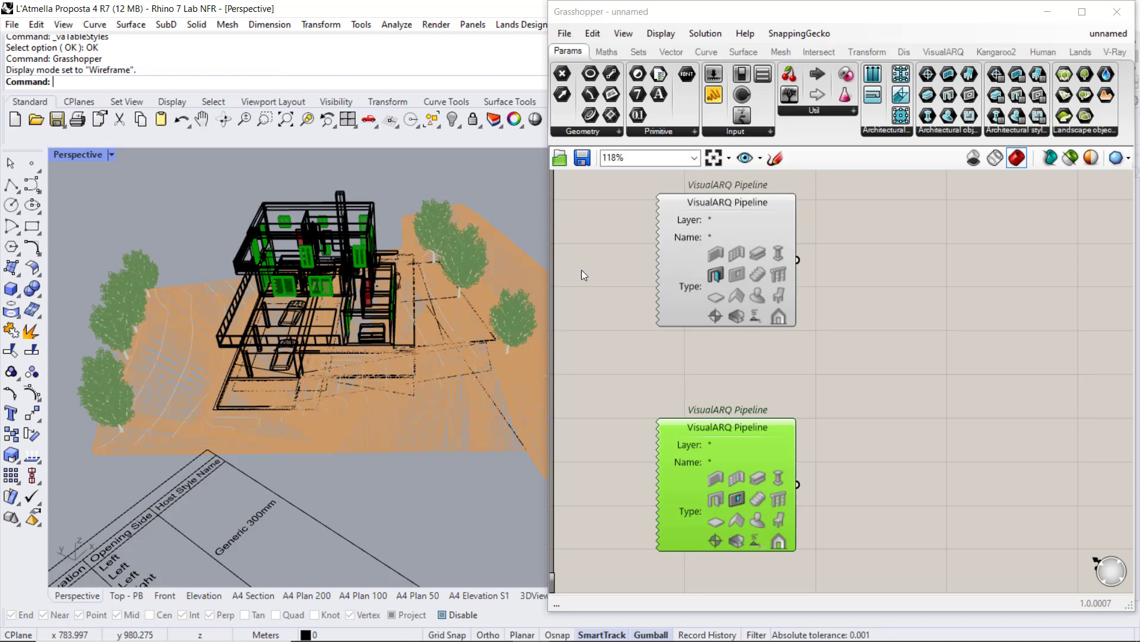
# Step: Preview the doors and windows each Pipeline finds, then clear the selection
pyautogui.click(747, 236)
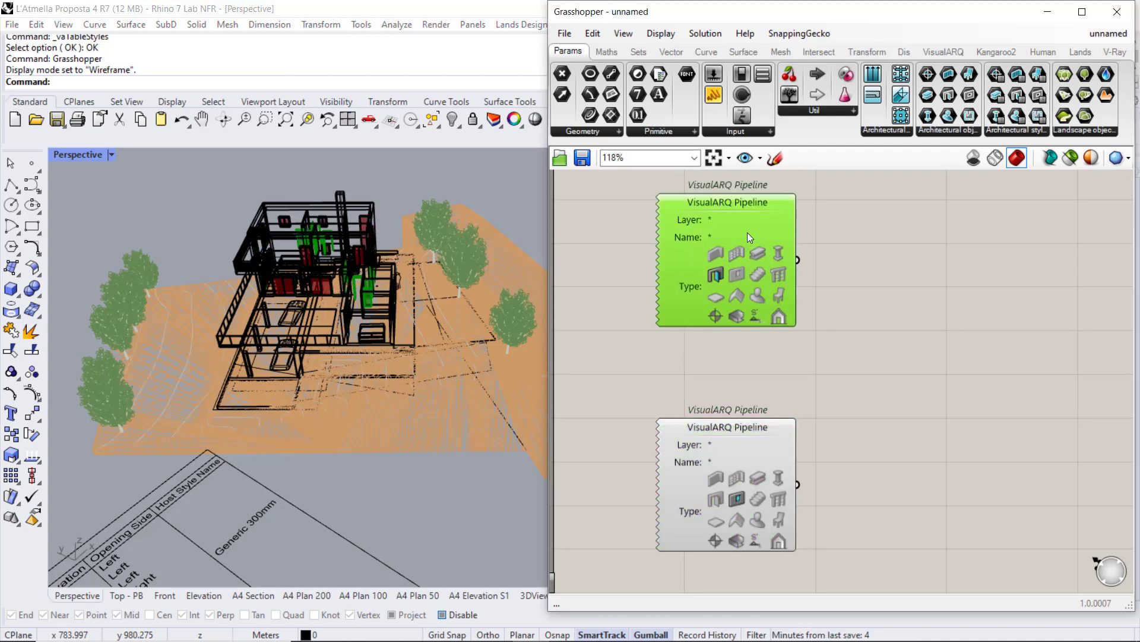
pyautogui.click(771, 372)
pyautogui.click(747, 455)
pyautogui.click(799, 374)
pyautogui.moveTo(849, 371); pyautogui.dragTo(817, 382, button='right')
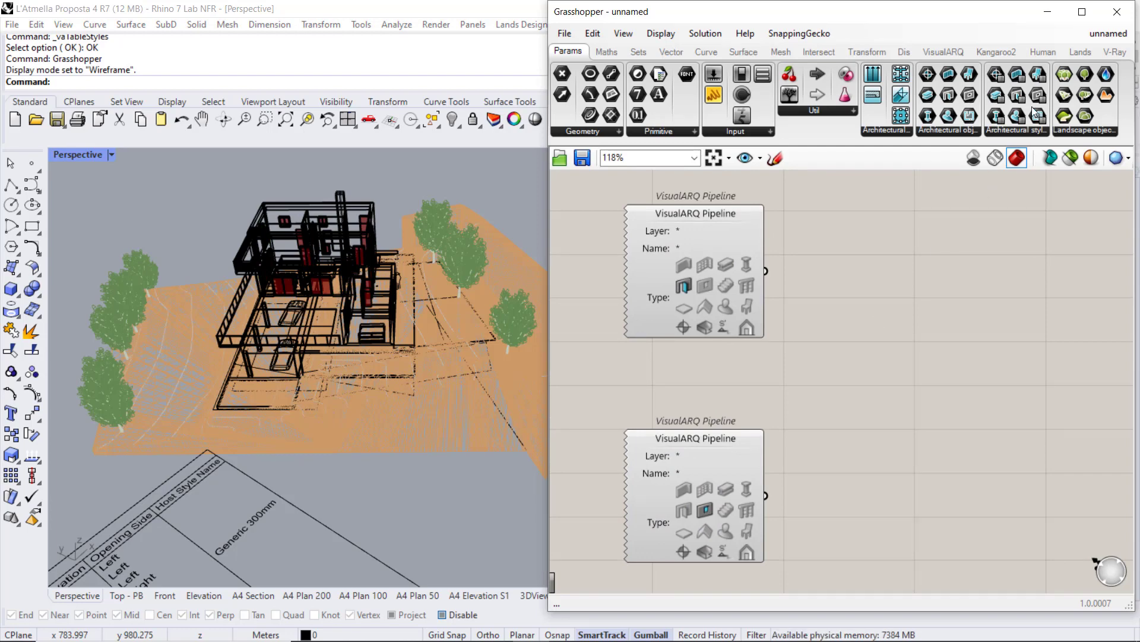
# Step: Place a Document Parameters component from VisualARQ D.Generics above the pipelines
pyautogui.click(944, 53)
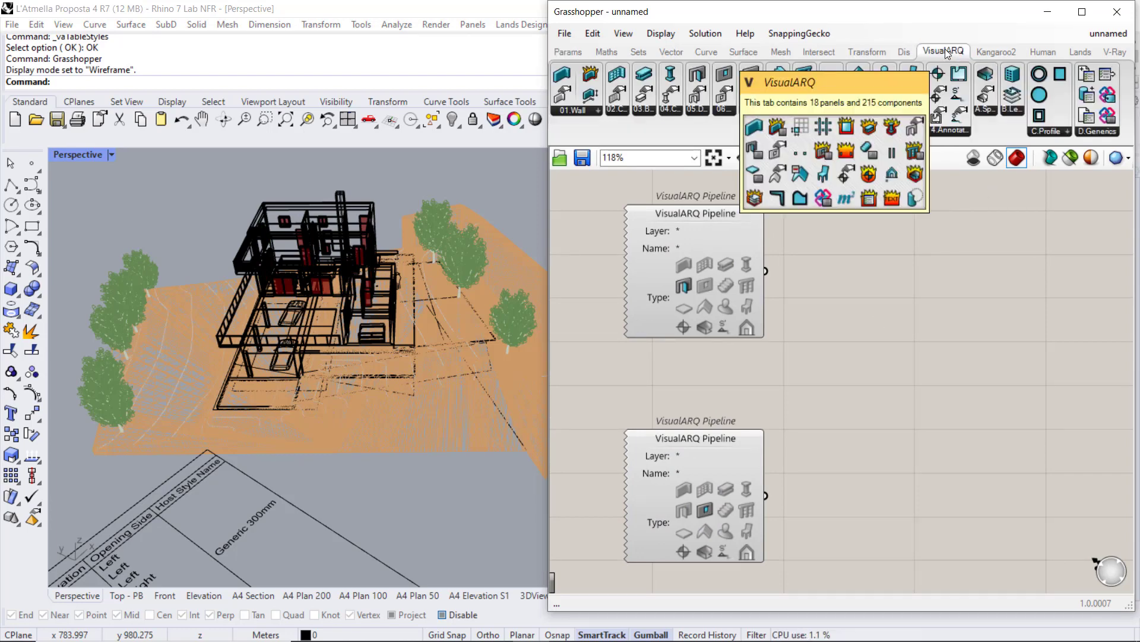
pyautogui.click(1087, 132)
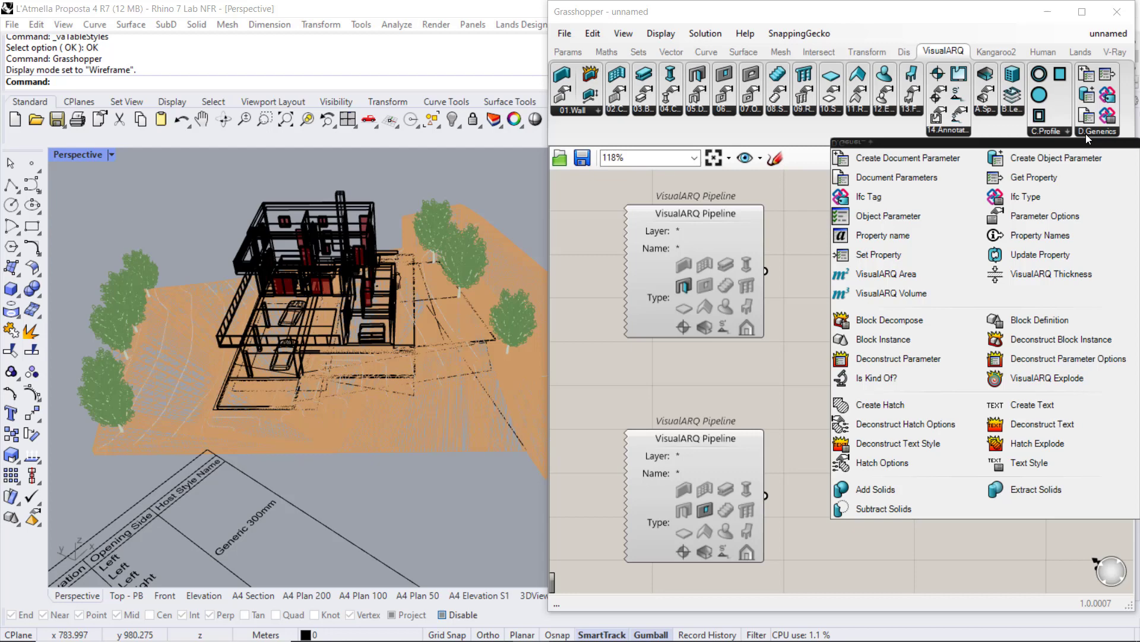
pyautogui.click(887, 176)
pyautogui.click(880, 208)
pyautogui.moveTo(880, 208); pyautogui.dragTo(822, 345, button='right')
pyautogui.moveTo(821, 346); pyautogui.dragTo(818, 309)
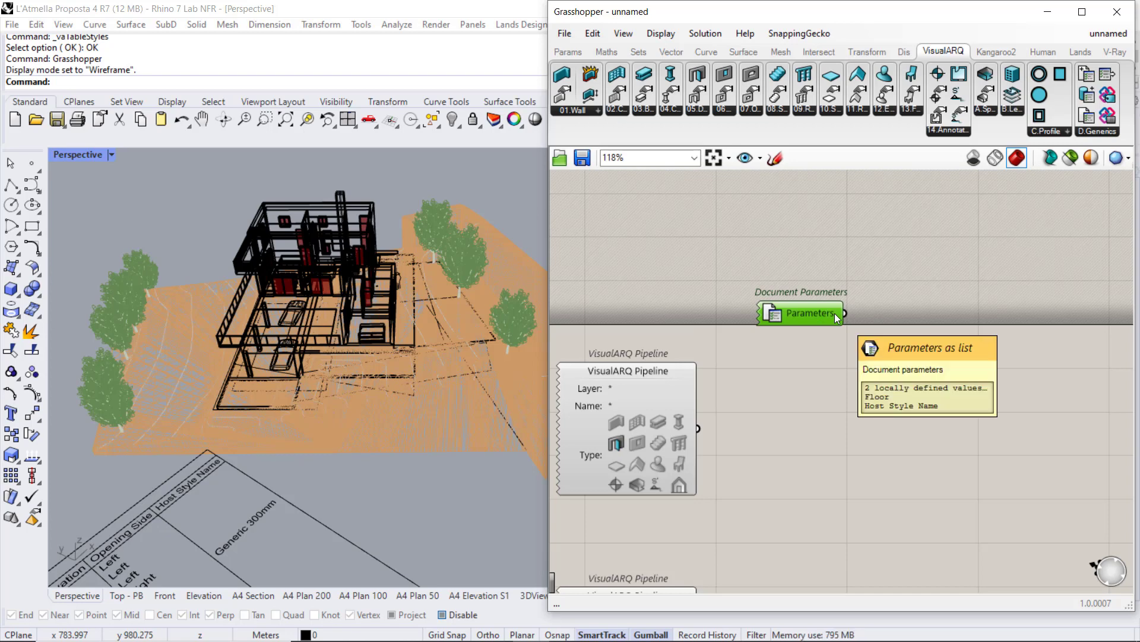
pyautogui.click(808, 255)
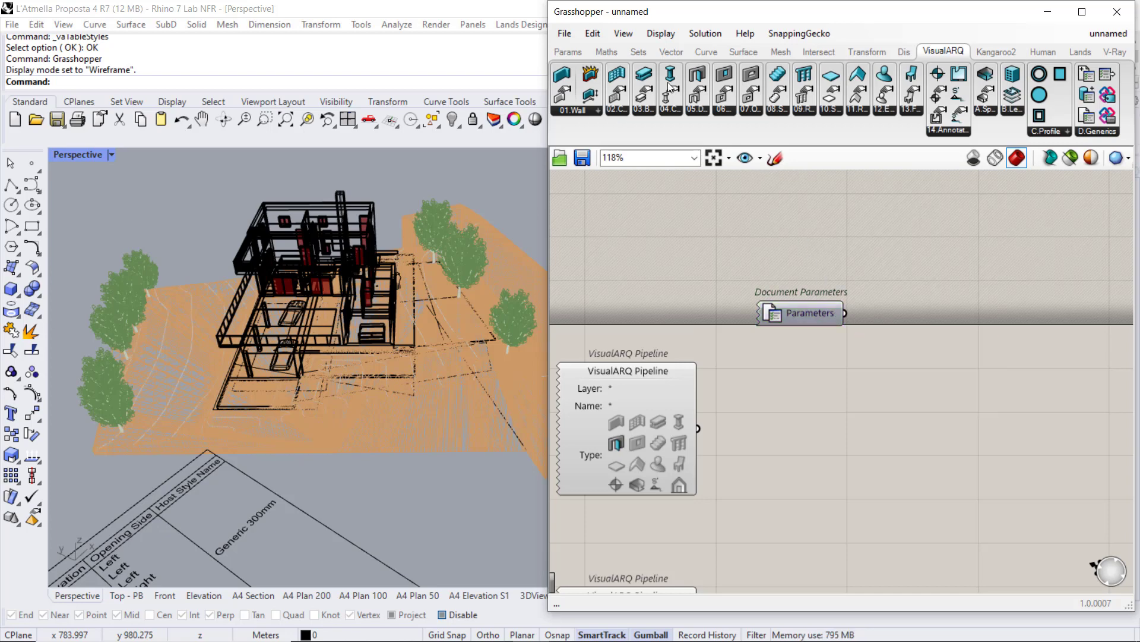
# Step: Wire Document Parameters into a new Panel listing Floor and Host Style Name
pyautogui.click(568, 52)
pyautogui.moveTo(713, 95); pyautogui.dragTo(938, 285)
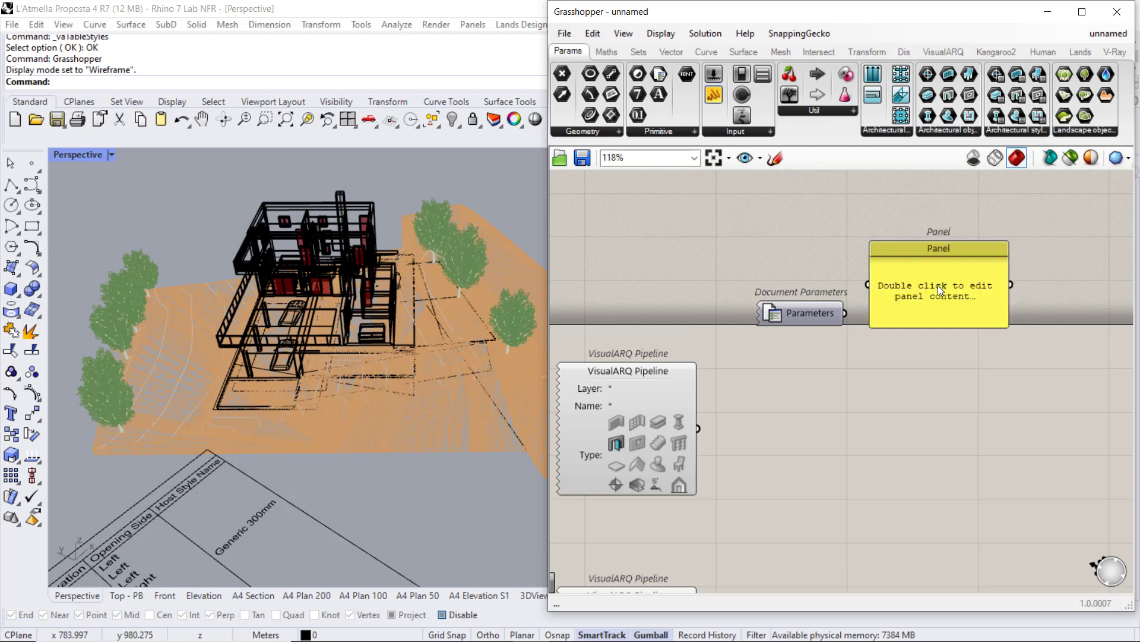
pyautogui.moveTo(852, 314); pyautogui.dragTo(914, 316)
pyautogui.click(935, 298)
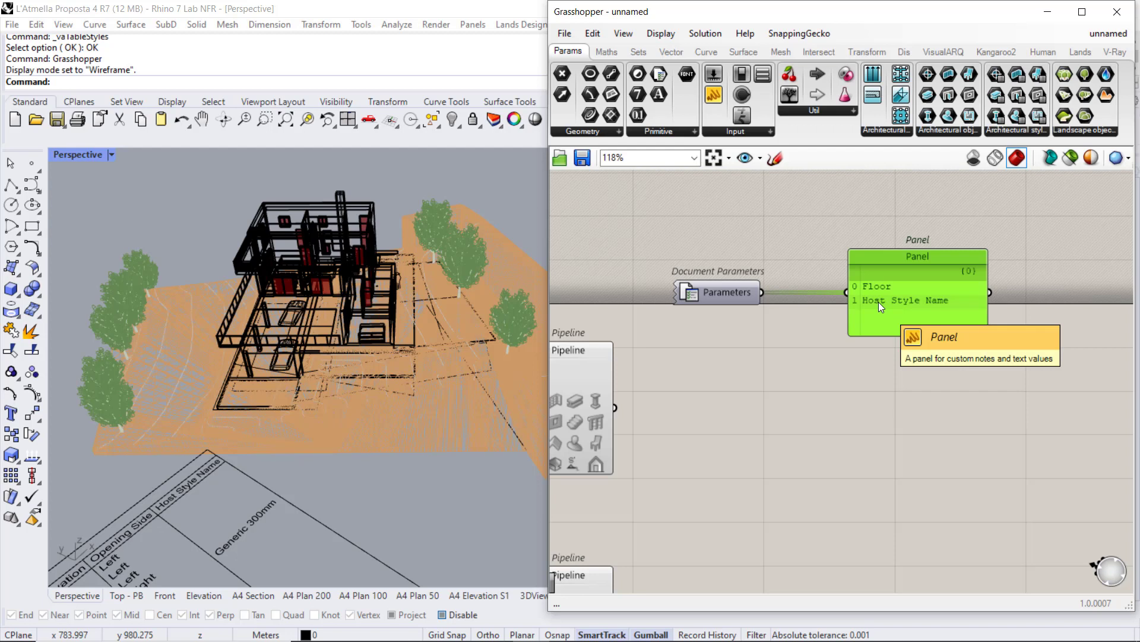
# Step: Add a List Item fed by Document Parameters and set its Index to select Host Style Name
pyautogui.doubleClick(871, 368)
pyautogui.write('item')
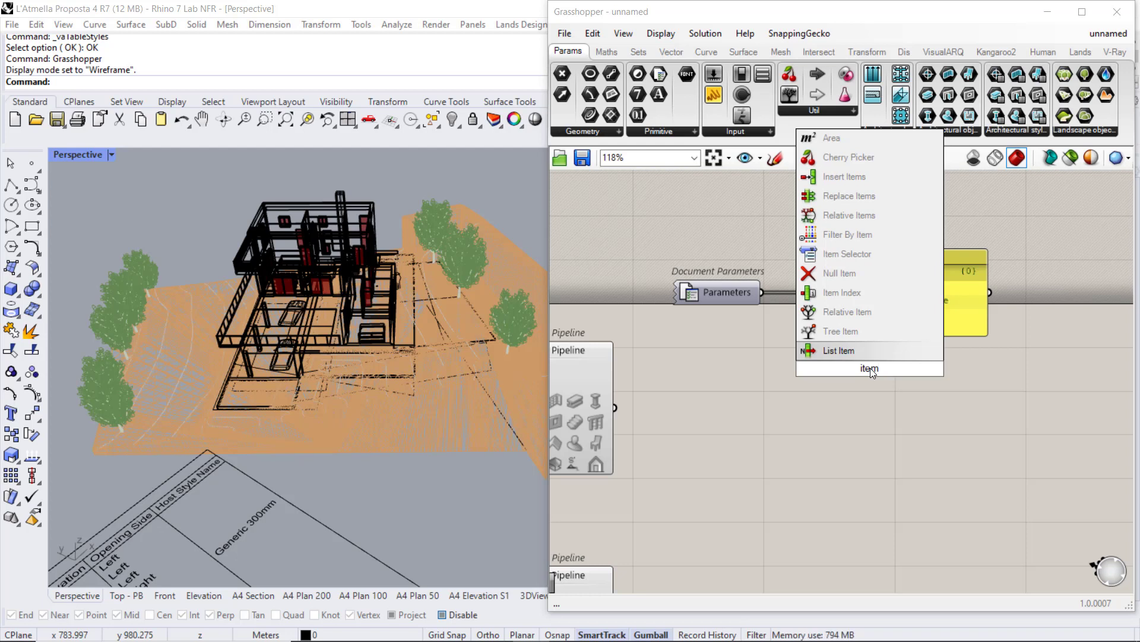
pyautogui.click(847, 351)
pyautogui.moveTo(763, 293); pyautogui.dragTo(827, 350)
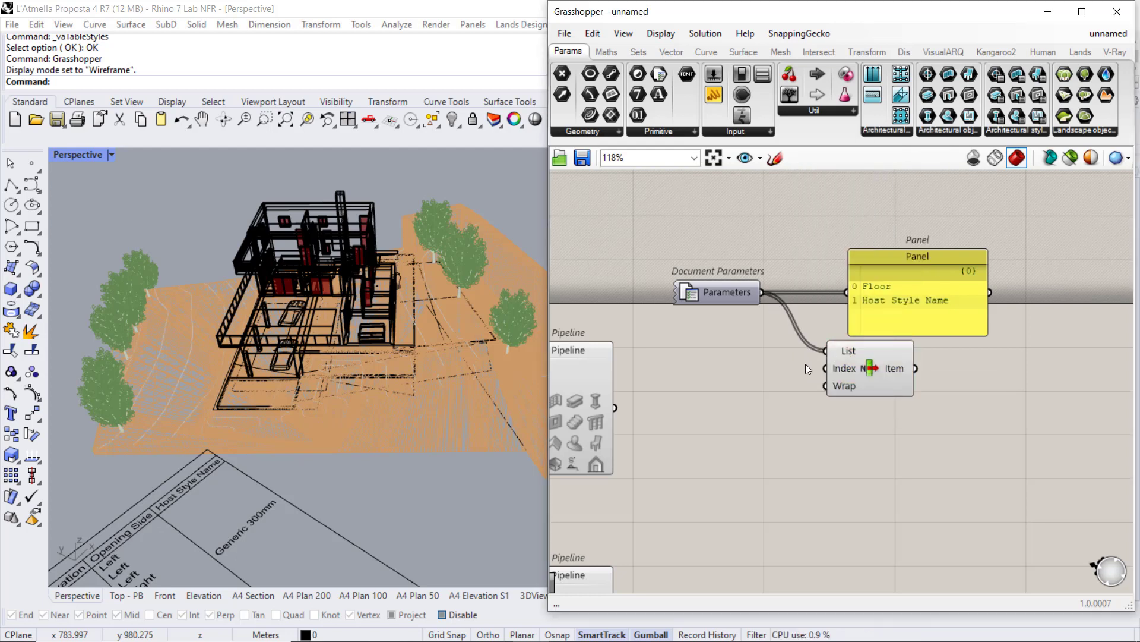
pyautogui.rightClick(839, 368)
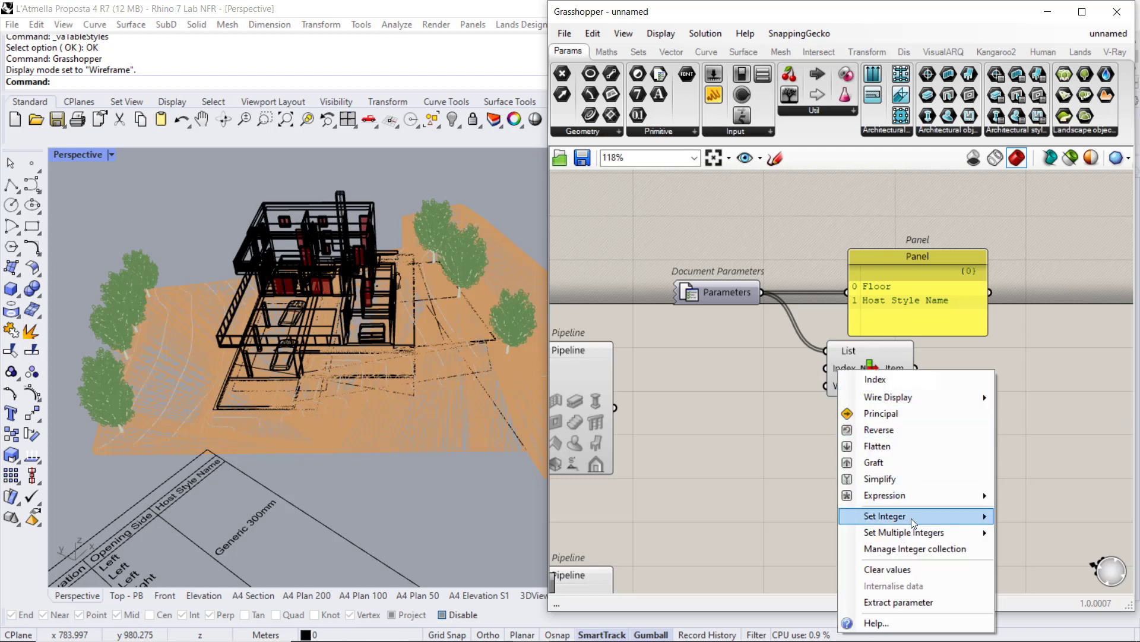
pyautogui.moveTo(941, 517)
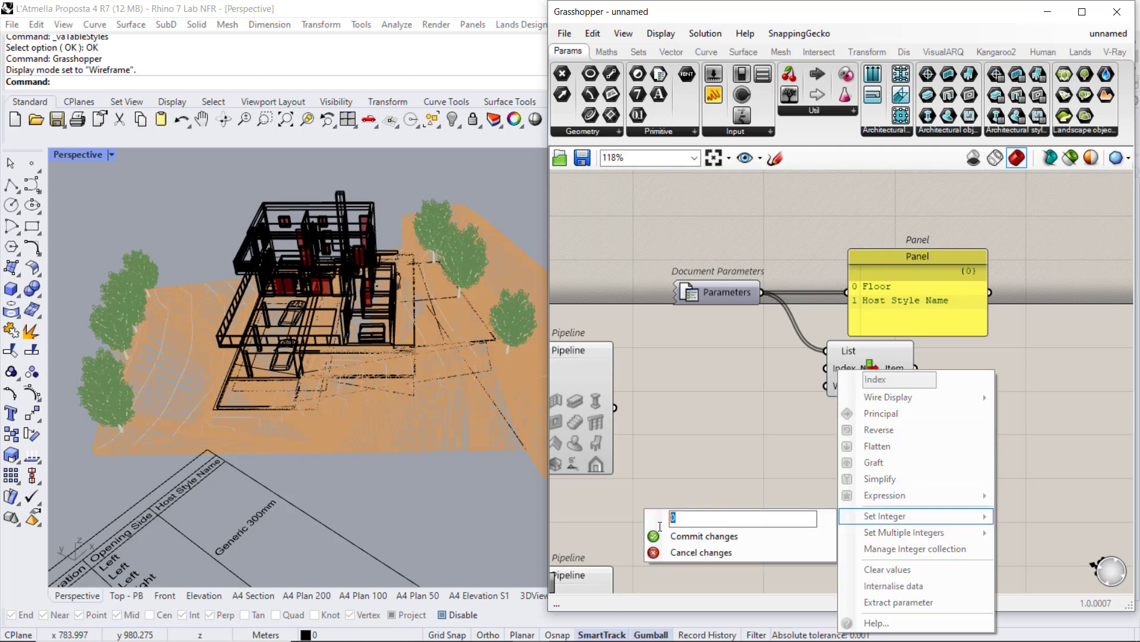
pyautogui.click(688, 537)
# Step: Place List Item between Document Parameters and the Panel so the Panel shows only Host Style Name
pyautogui.moveTo(941, 322); pyautogui.dragTo(1029, 322)
pyautogui.moveTo(877, 373); pyautogui.dragTo(976, 304)
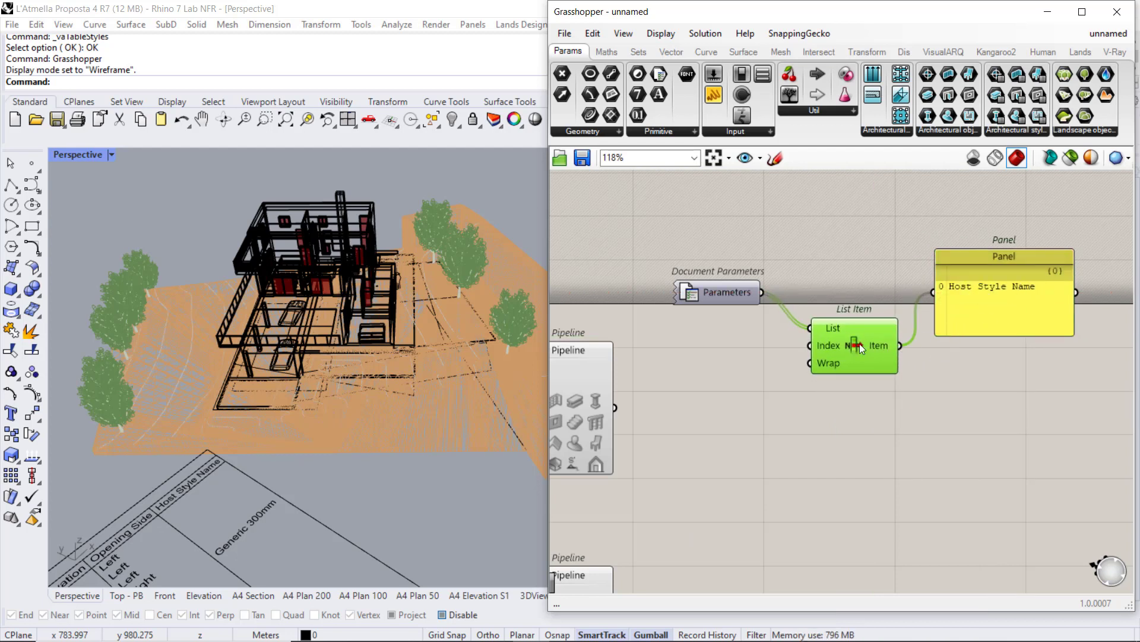
pyautogui.moveTo(860, 343); pyautogui.dragTo(851, 305)
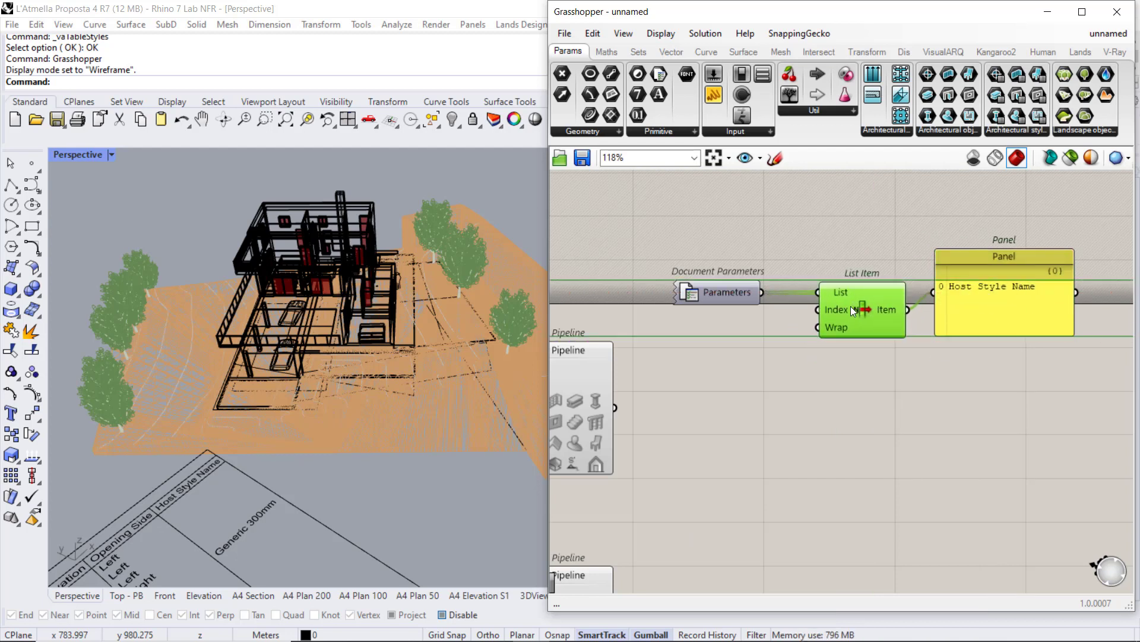
pyautogui.click(850, 366)
pyautogui.scroll(-3, 835, 377)
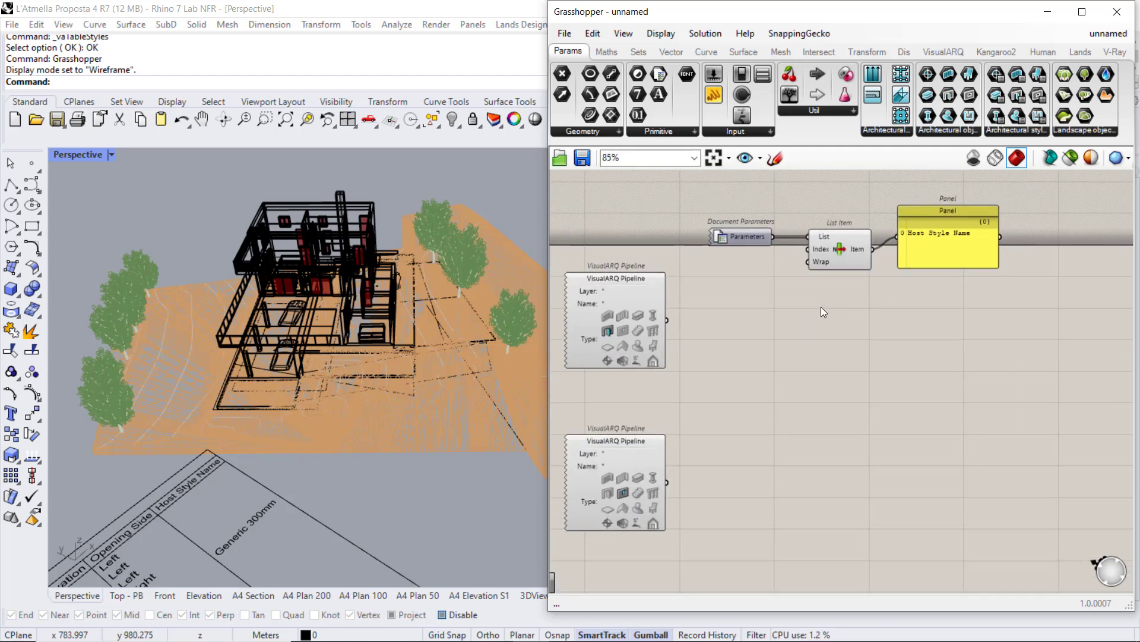
# Step: Add an Update Property component and wire the door Pipeline into its Object input
pyautogui.click(941, 55)
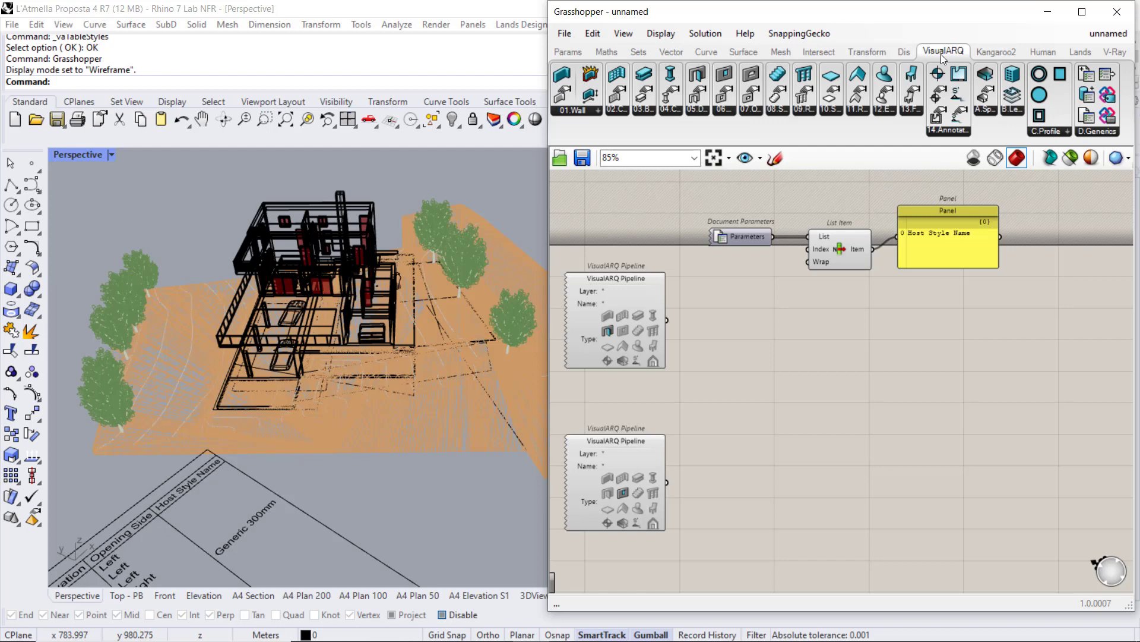
pyautogui.click(1084, 134)
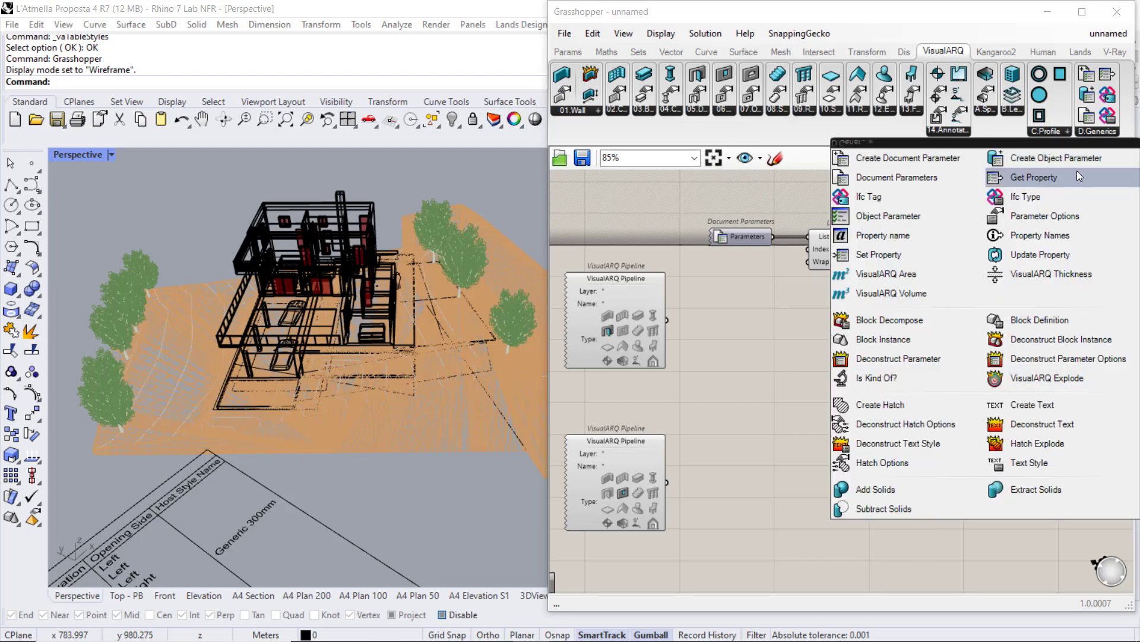
pyautogui.click(1041, 254)
pyautogui.click(1027, 379)
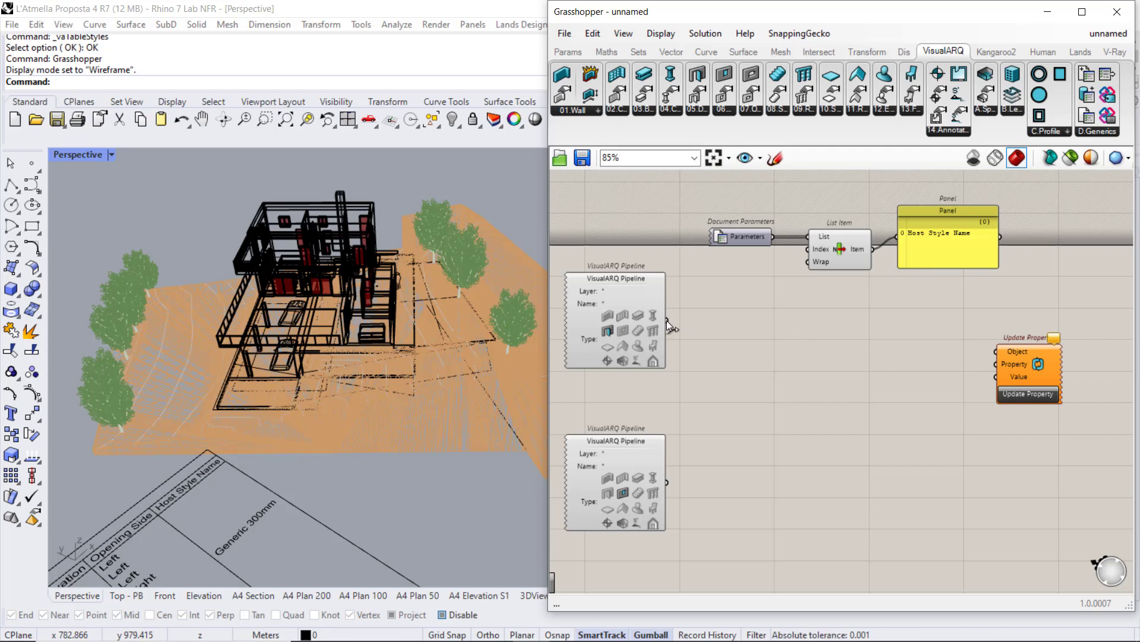
pyautogui.moveTo(667, 319); pyautogui.dragTo(997, 351)
# Step: Connect List Item's Host Style Name into Update Property's Property input and move the window pipeline lower
pyautogui.moveTo(937, 417); pyautogui.dragTo(893, 387, button='right')
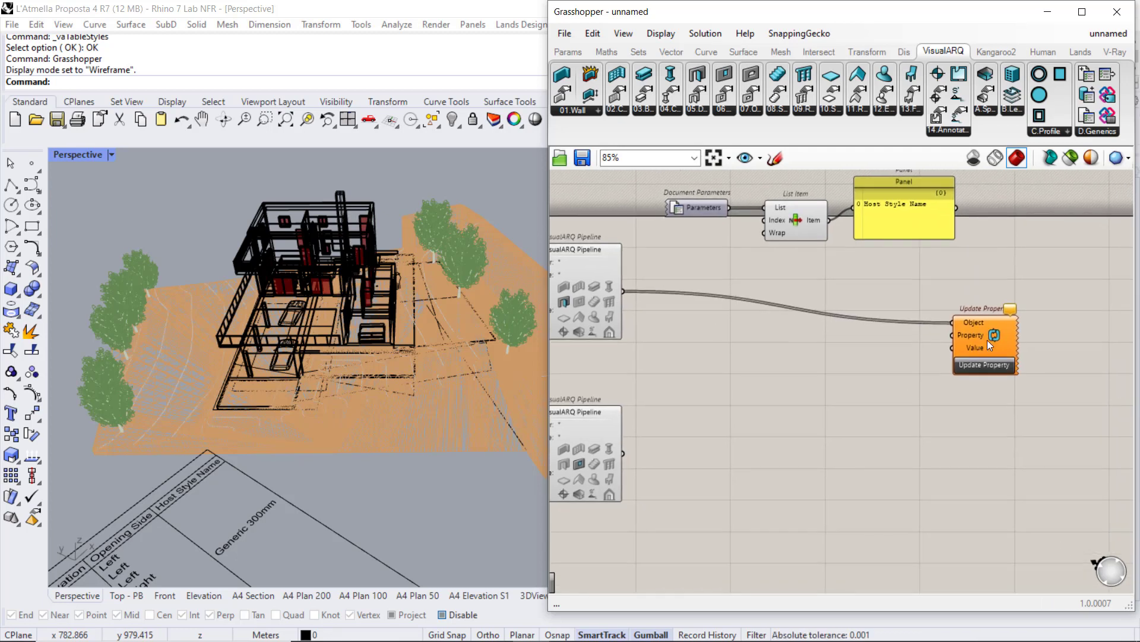
pyautogui.moveTo(815, 330); pyautogui.dragTo(825, 329, button='right')
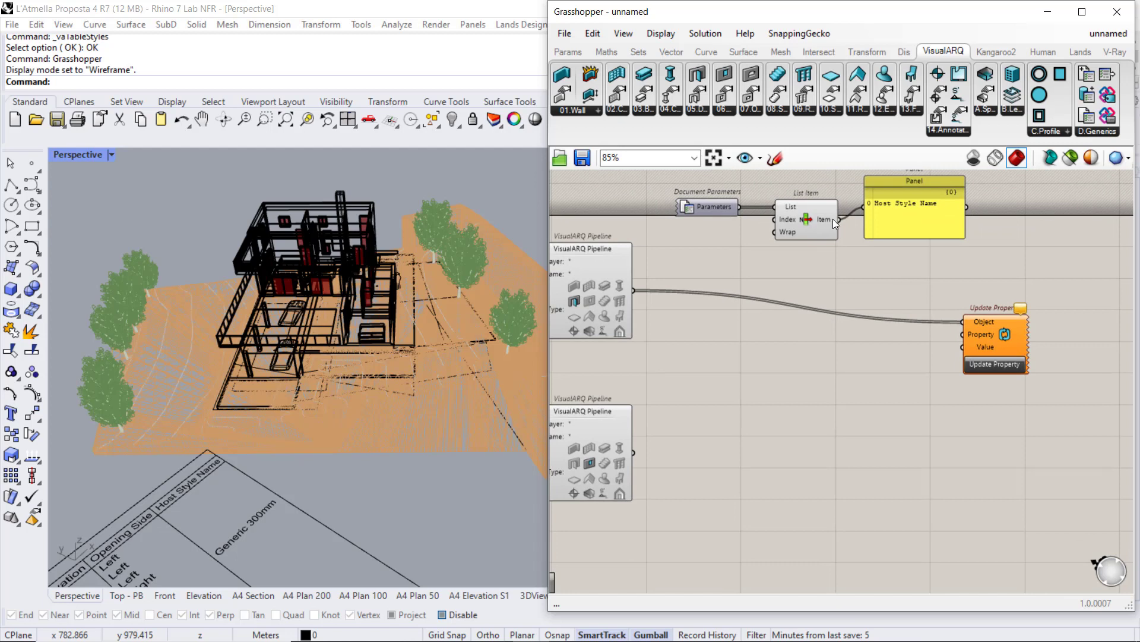
pyautogui.moveTo(836, 220); pyautogui.dragTo(963, 333)
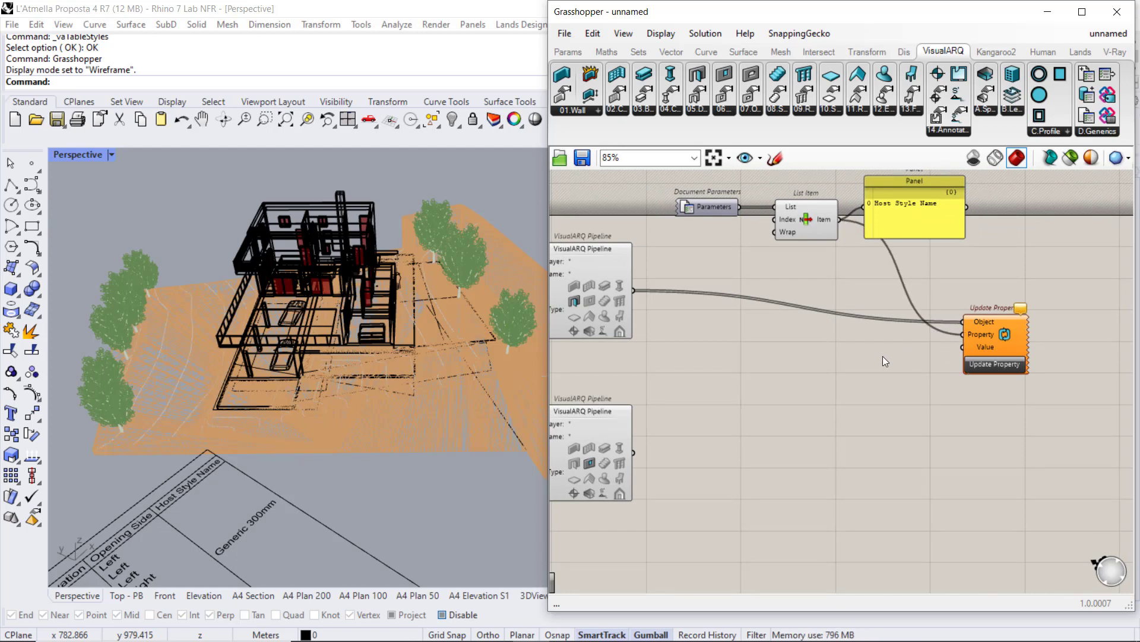
pyautogui.moveTo(618, 305); pyautogui.dragTo(661, 279, button='right')
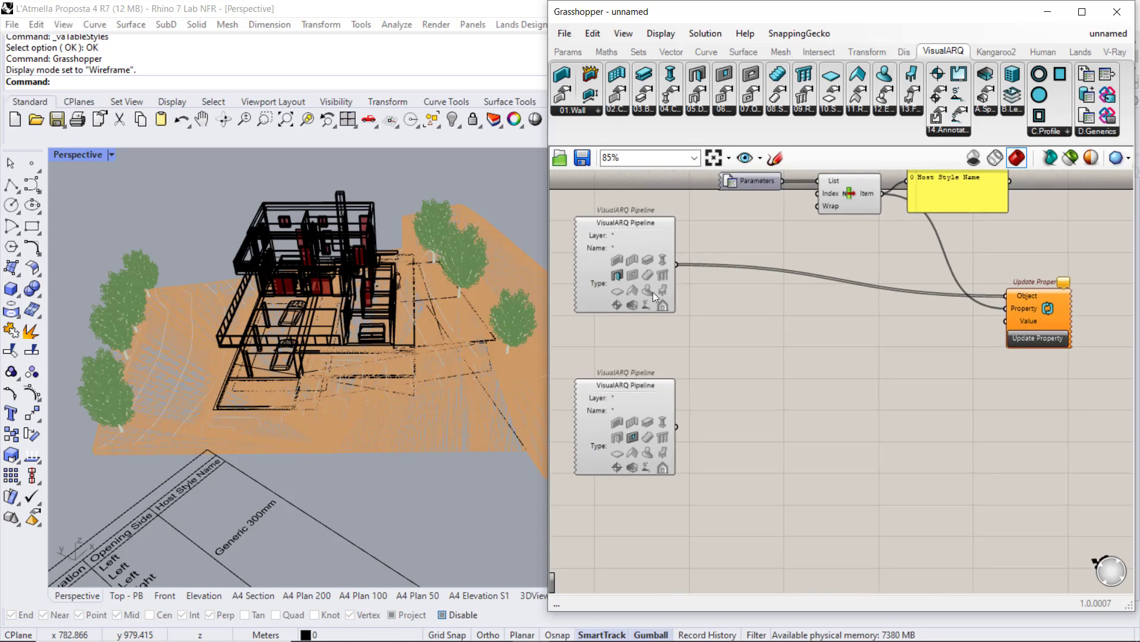
pyautogui.moveTo(639, 385); pyautogui.dragTo(640, 485)
# Step: Place a Deconstruct Door component fed by the door Pipeline, exposing Host, Position and Options
pyautogui.click(707, 419)
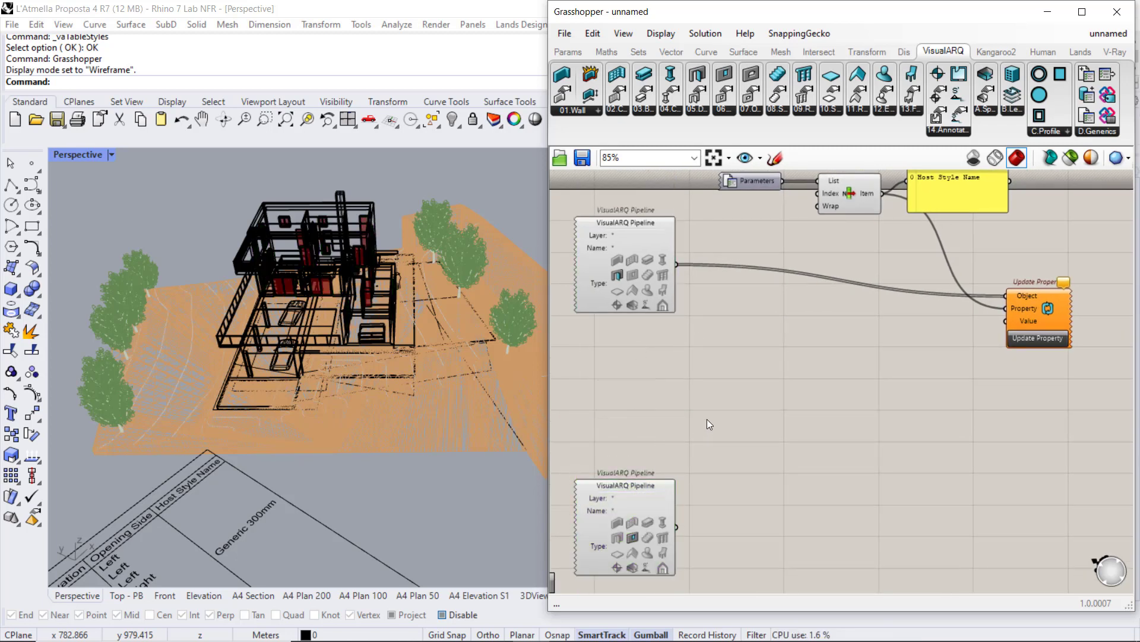
pyautogui.click(698, 112)
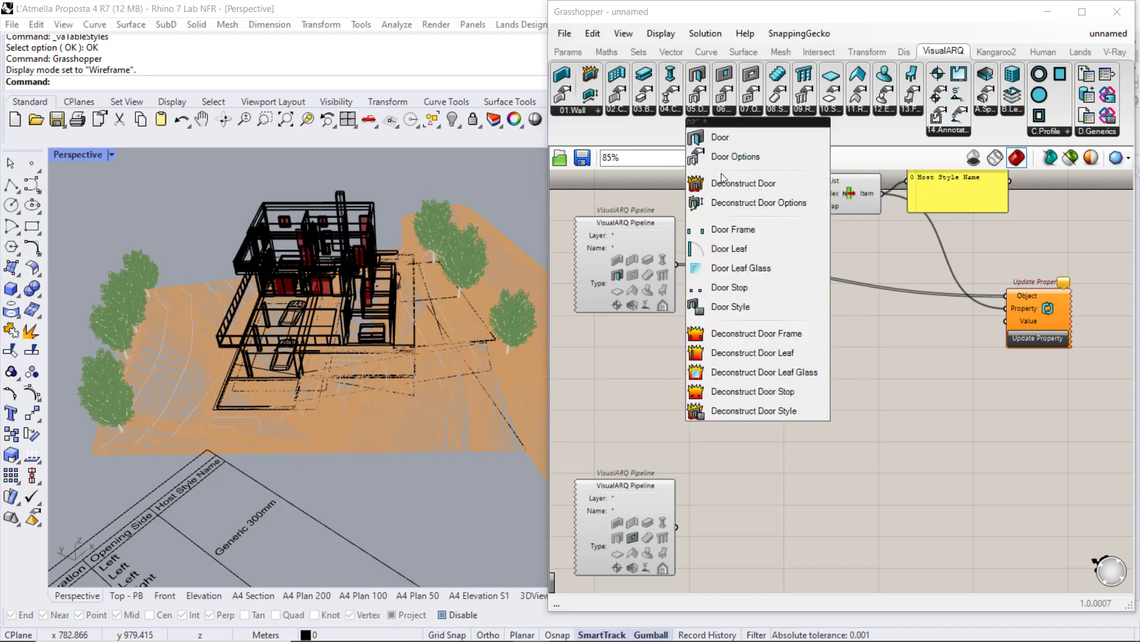
pyautogui.moveTo(723, 183); pyautogui.dragTo(741, 333)
pyautogui.moveTo(676, 264); pyautogui.dragTo(705, 332)
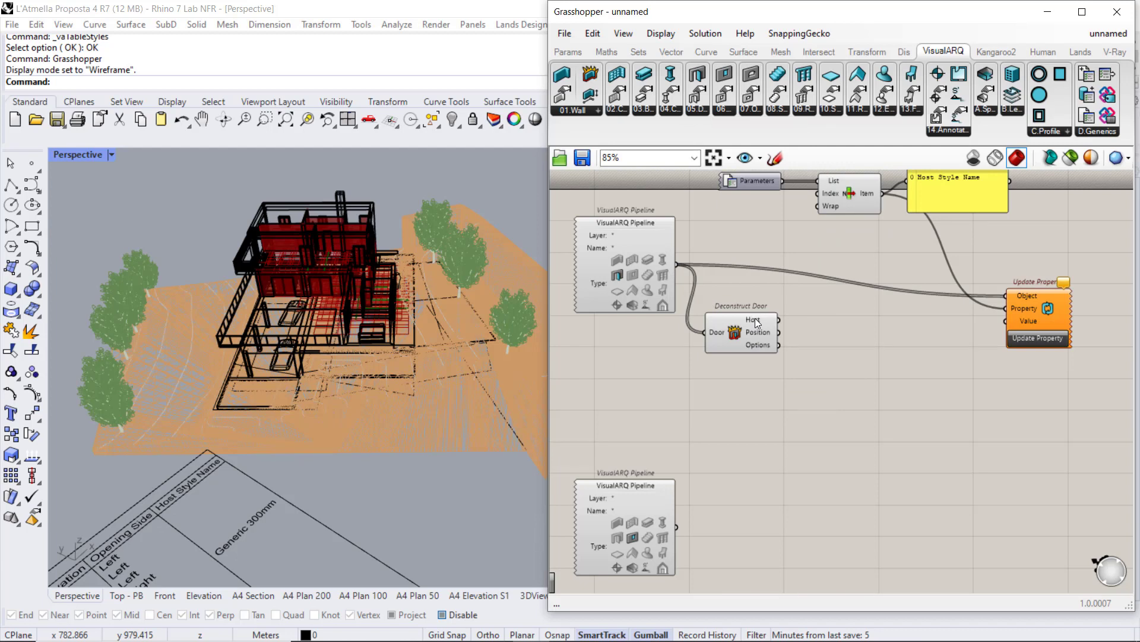
pyautogui.moveTo(757, 323)
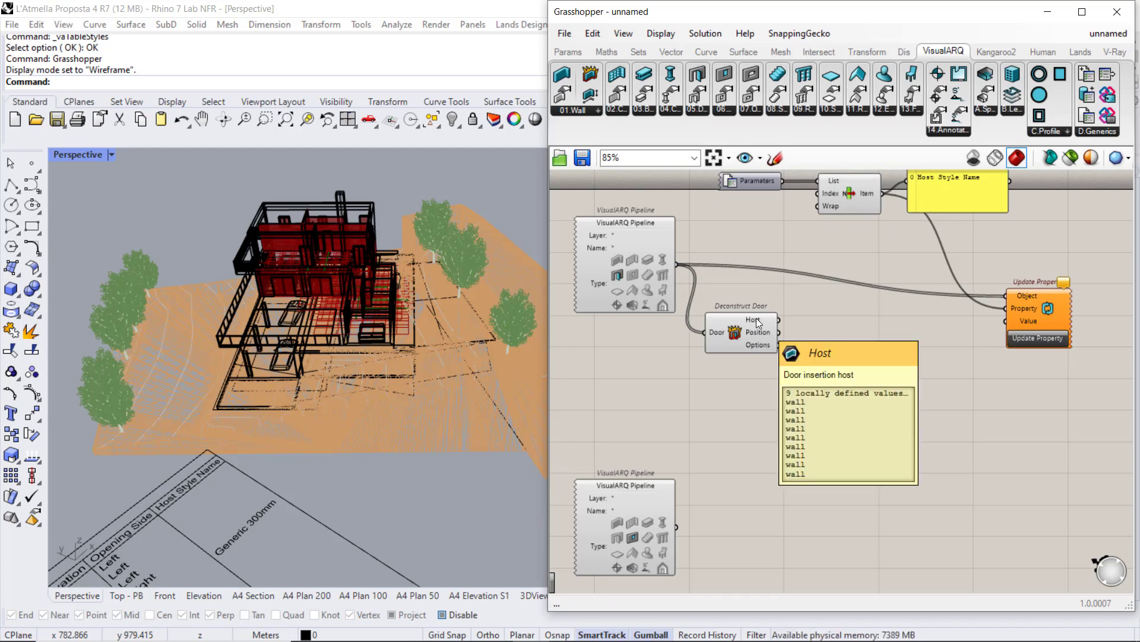
# Step: Add a Deconstruct Wall component beside Deconstruct Door
pyautogui.click(598, 111)
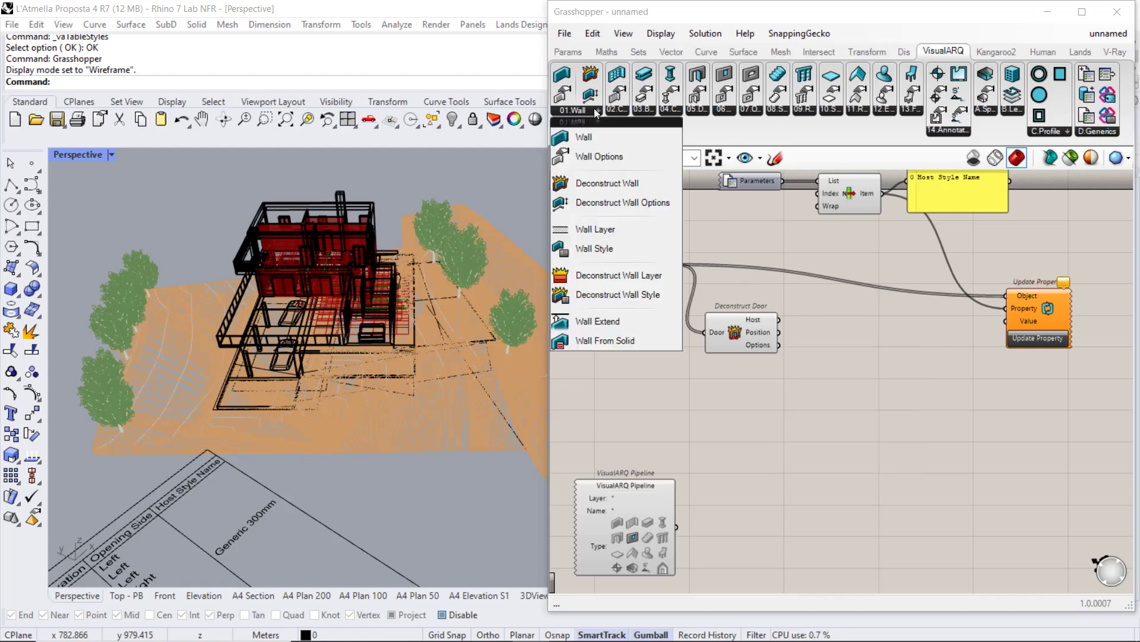
pyautogui.click(598, 181)
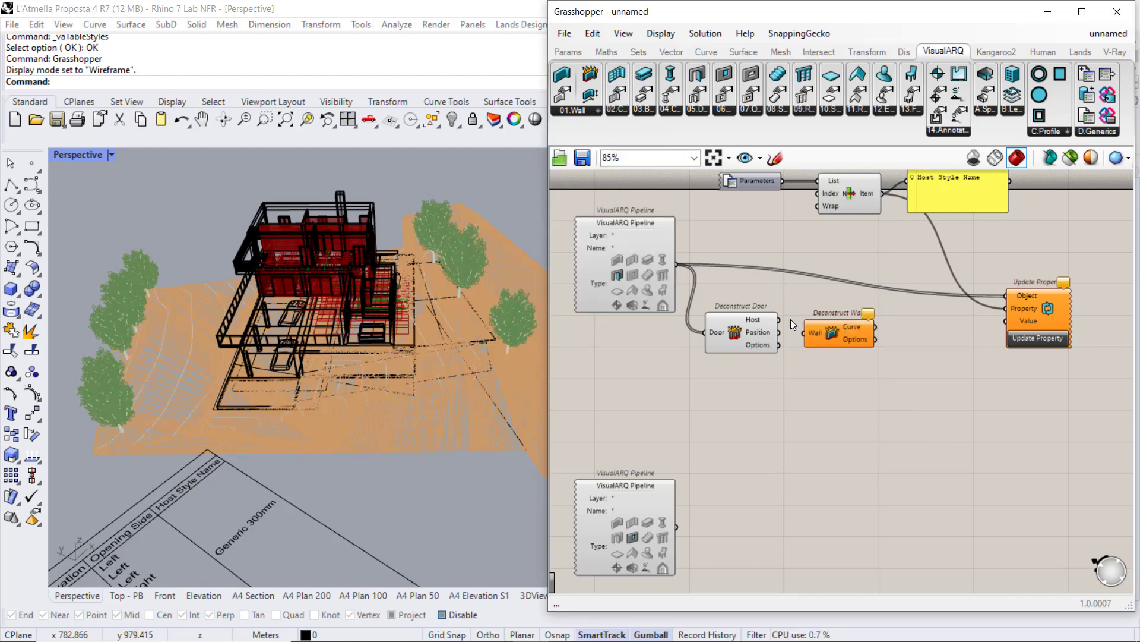
pyautogui.moveTo(801, 335); pyautogui.dragTo(746, 328, button='right')
pyautogui.moveTo(785, 327); pyautogui.dragTo(777, 319)
# Step: Add Deconstruct Wall Options and wire the wall's Options output into it
pyautogui.click(587, 109)
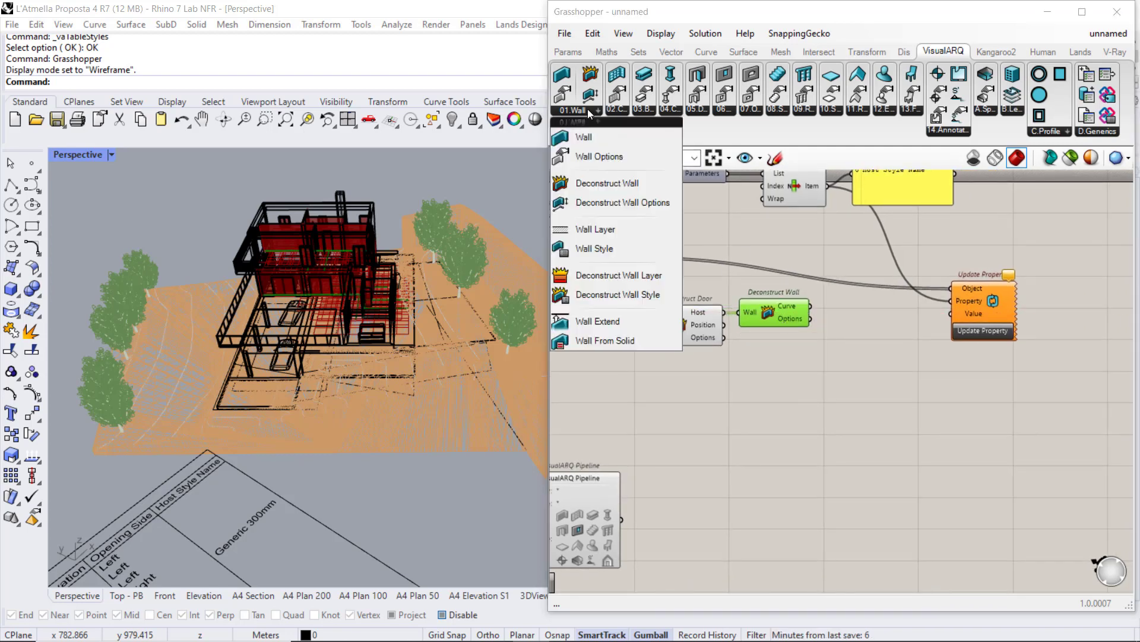
pyautogui.click(605, 197)
pyautogui.click(850, 337)
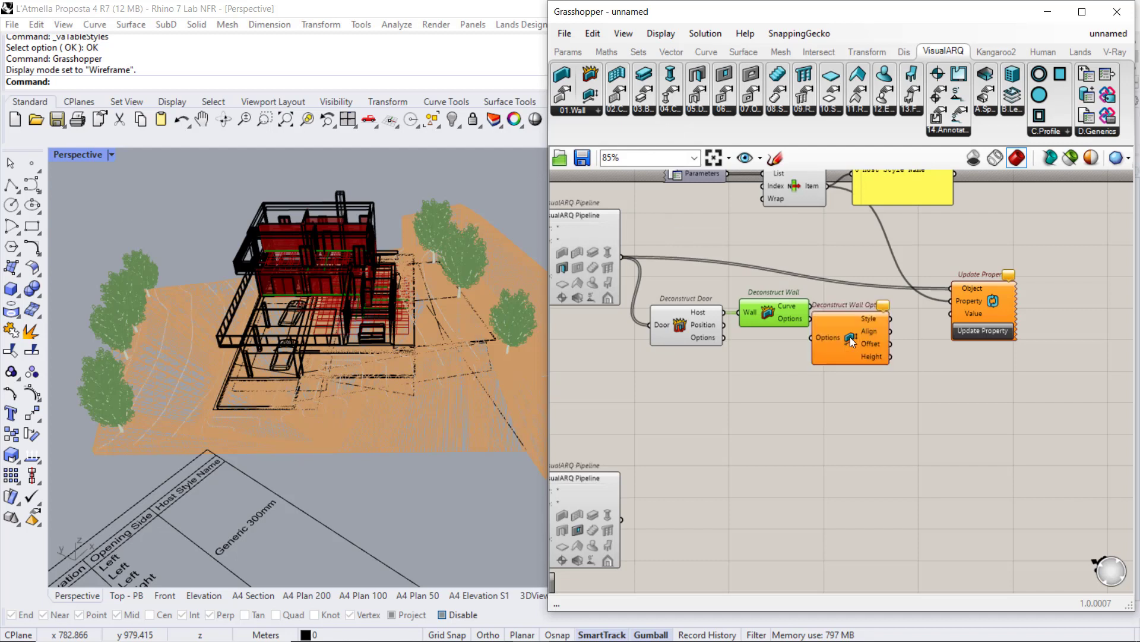
pyautogui.moveTo(850, 337); pyautogui.dragTo(827, 331)
pyautogui.moveTo(974, 301); pyautogui.dragTo(851, 297, button='right')
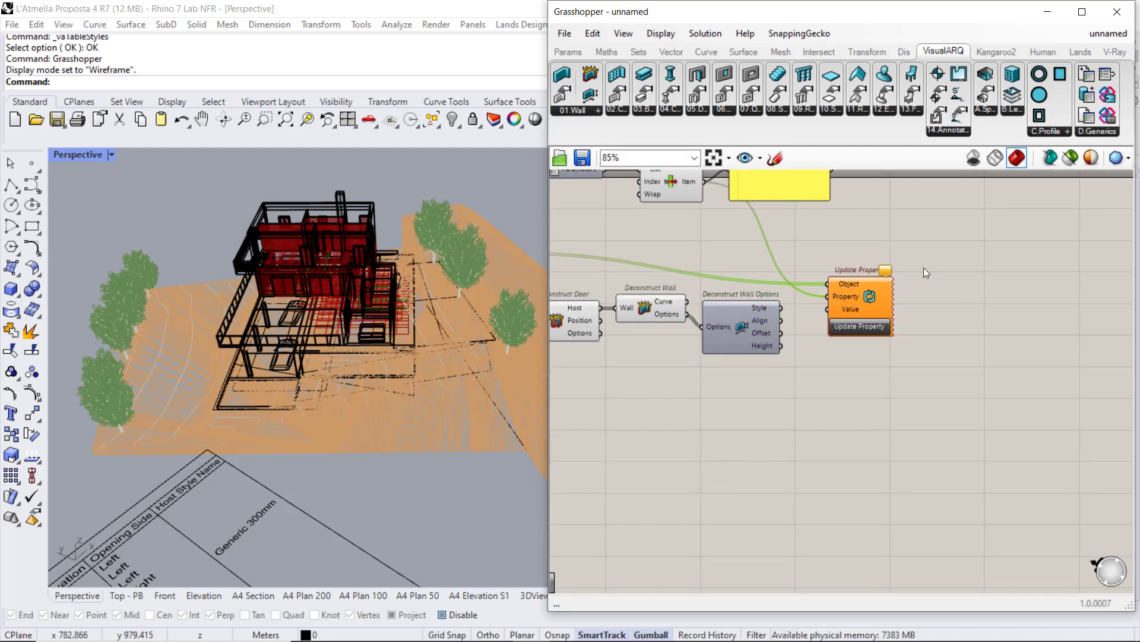
pyautogui.moveTo(875, 291); pyautogui.dragTo(928, 239)
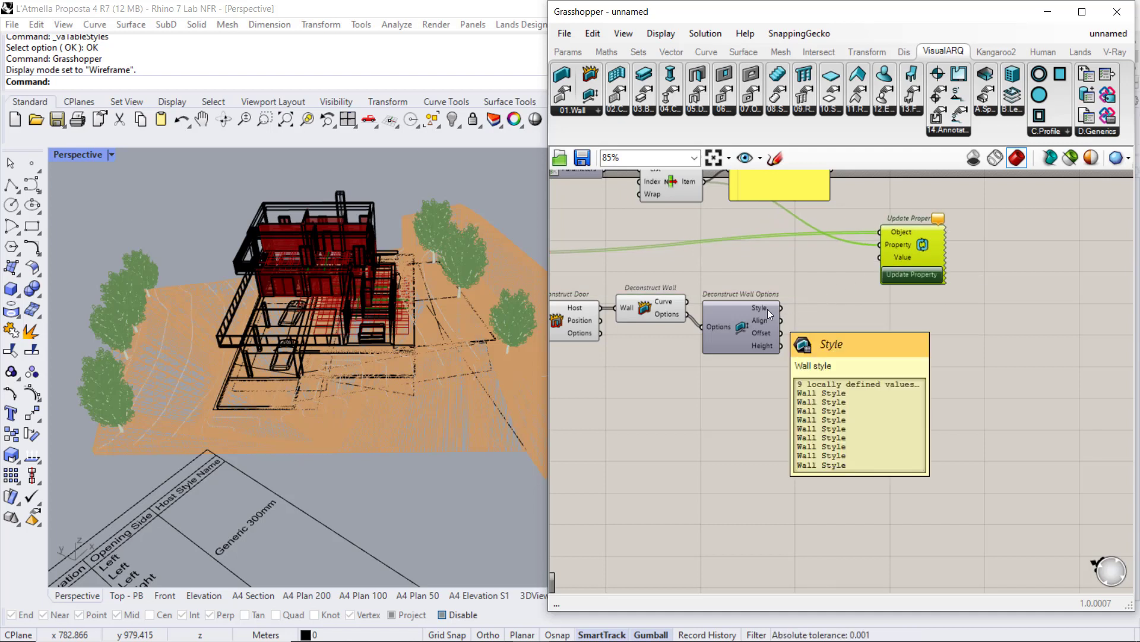
# Step: Add Deconstruct Wall Style and feed it the Style output from the options component
pyautogui.click(599, 111)
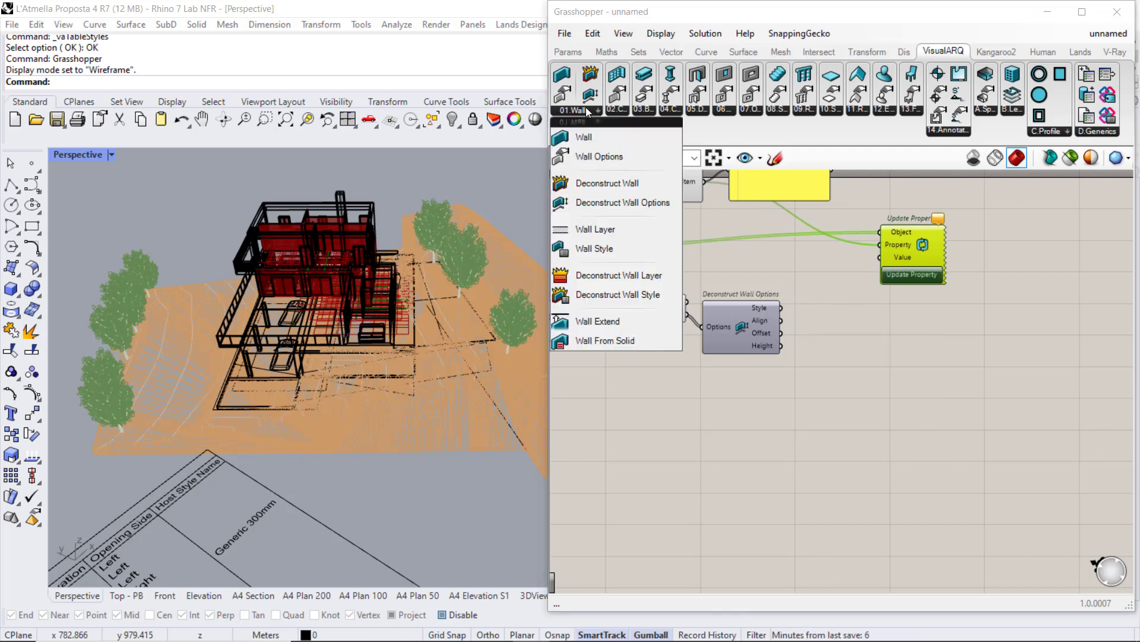
pyautogui.click(610, 293)
pyautogui.click(823, 324)
pyautogui.scroll(1, 820, 321)
pyautogui.moveTo(826, 321); pyautogui.dragTo(847, 321)
pyautogui.moveTo(879, 298); pyautogui.dragTo(815, 364, button='right')
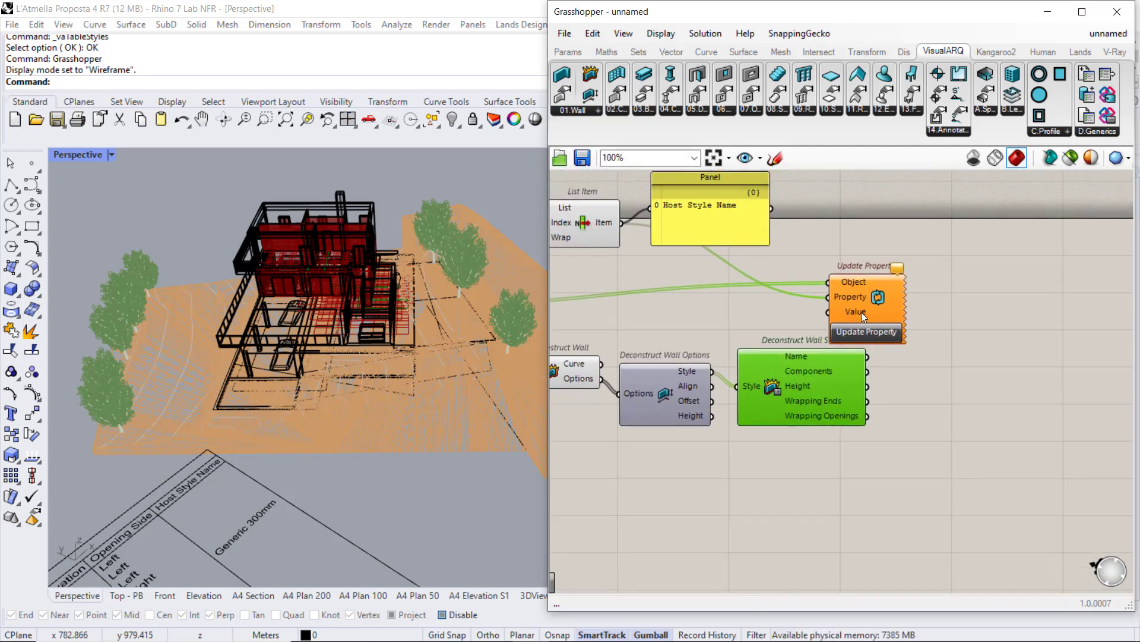
pyautogui.moveTo(815, 363); pyautogui.dragTo(856, 344)
pyautogui.moveTo(891, 292); pyautogui.dragTo(956, 247)
pyautogui.click(949, 349)
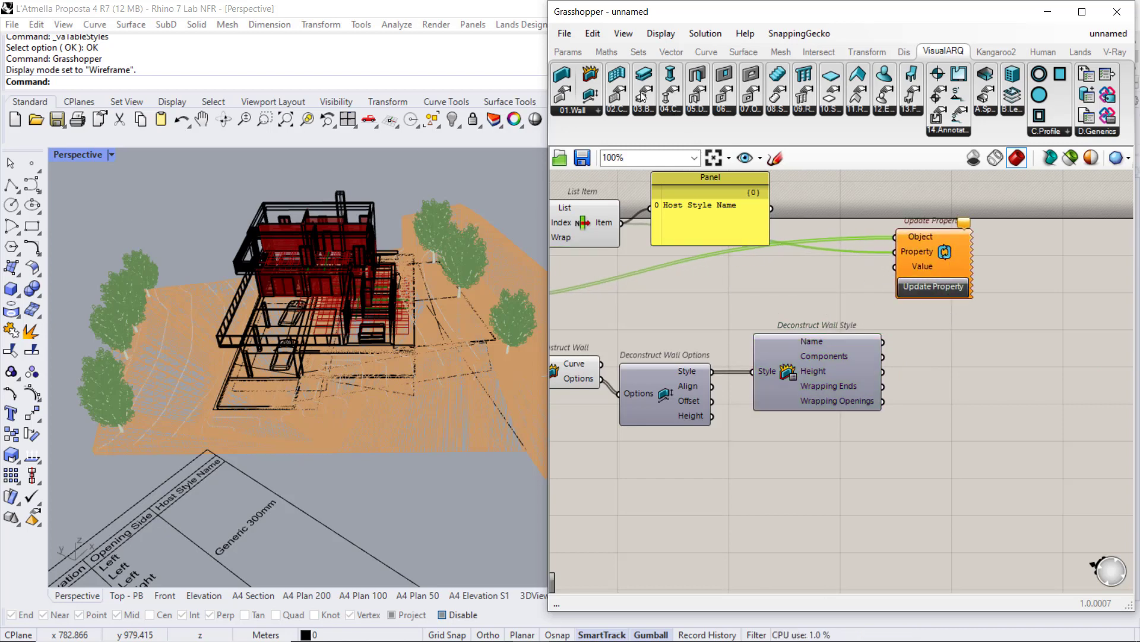
# Step: Show the wall style names (Generic 300mm, 100mm, 90mm - Brick) in a new, taller Panel
pyautogui.click(569, 51)
pyautogui.moveTo(718, 102); pyautogui.dragTo(958, 352)
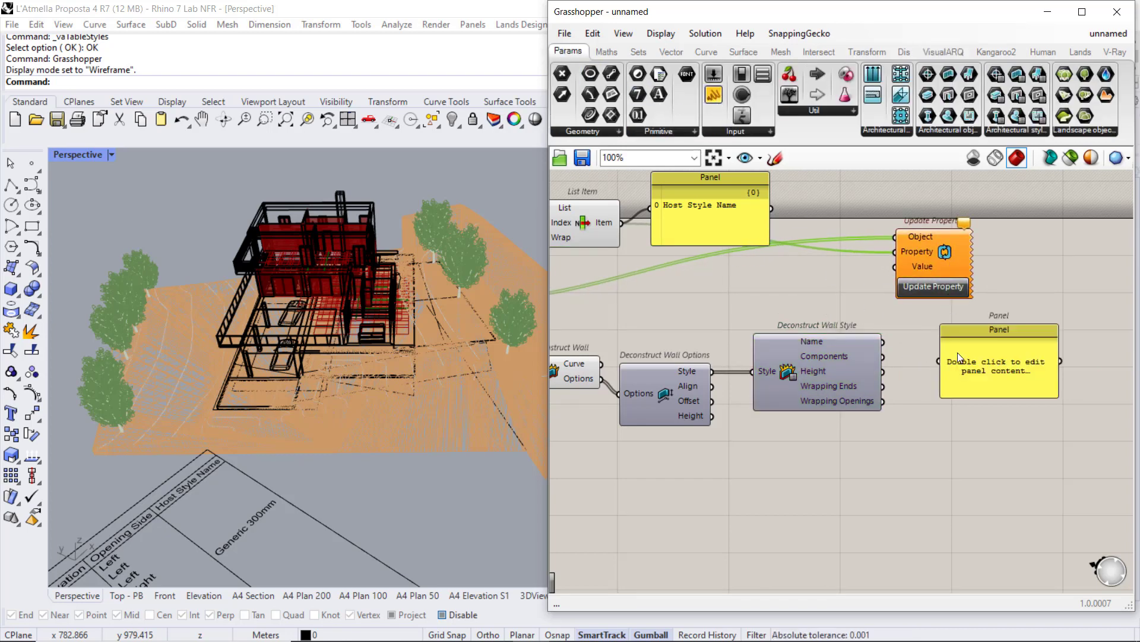
pyautogui.moveTo(883, 343); pyautogui.dragTo(938, 361)
pyautogui.moveTo(1003, 392); pyautogui.dragTo(845, 372, button='right')
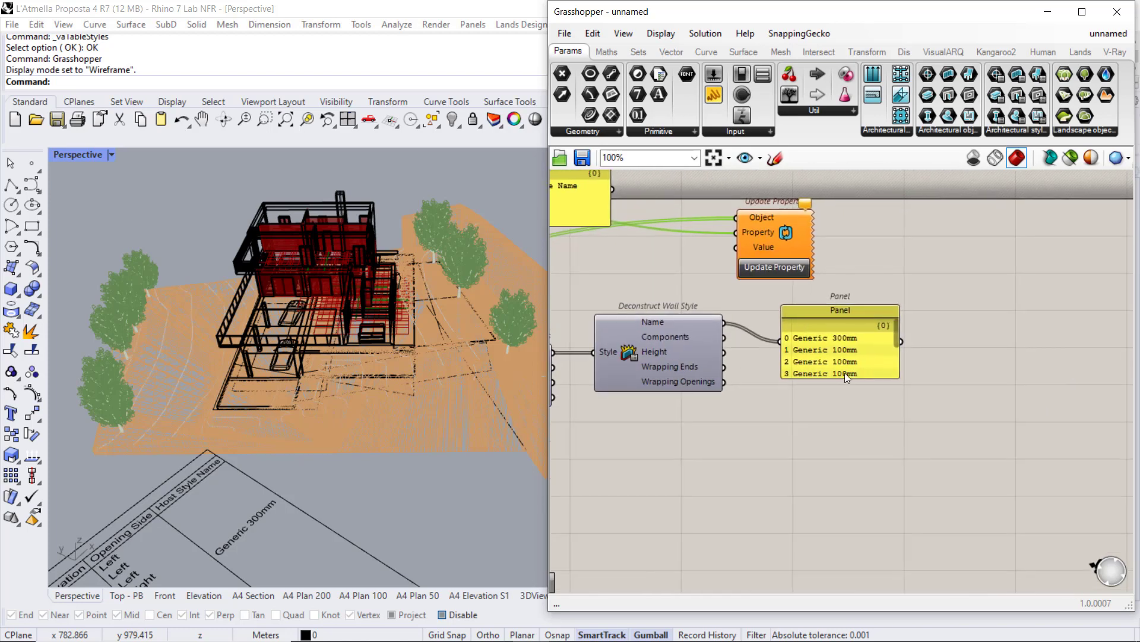
pyautogui.moveTo(850, 386); pyautogui.dragTo(865, 482)
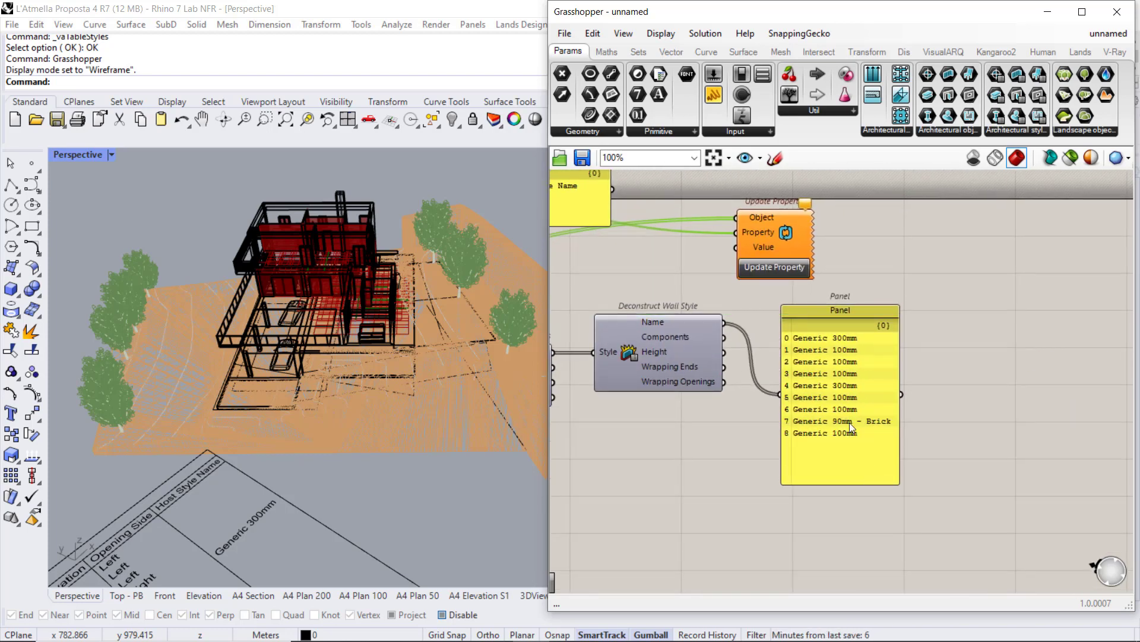
# Step: Connect the wall style names to Update Property's Value input
pyautogui.moveTo(801, 297); pyautogui.dragTo(865, 335, button='right')
pyautogui.moveTo(788, 360); pyautogui.dragTo(797, 286)
pyautogui.moveTo(750, 330); pyautogui.dragTo(768, 370, button='right')
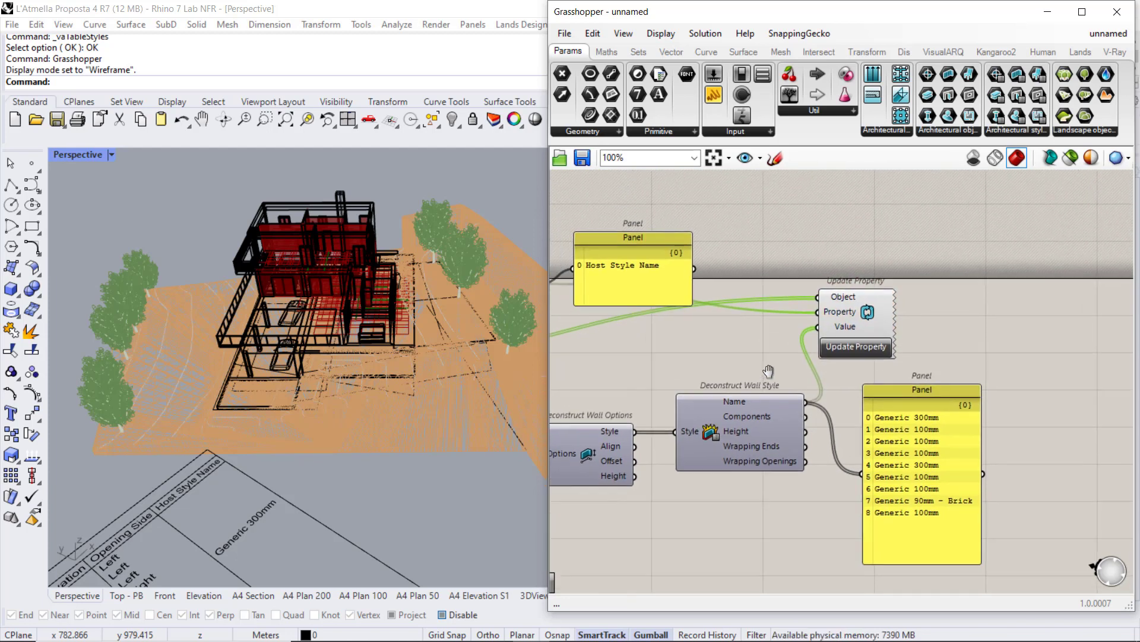
# Step: Graft Update Property's Object, Property and Value inputs and shift the component right
pyautogui.rightClick(825, 297)
pyautogui.click(853, 429)
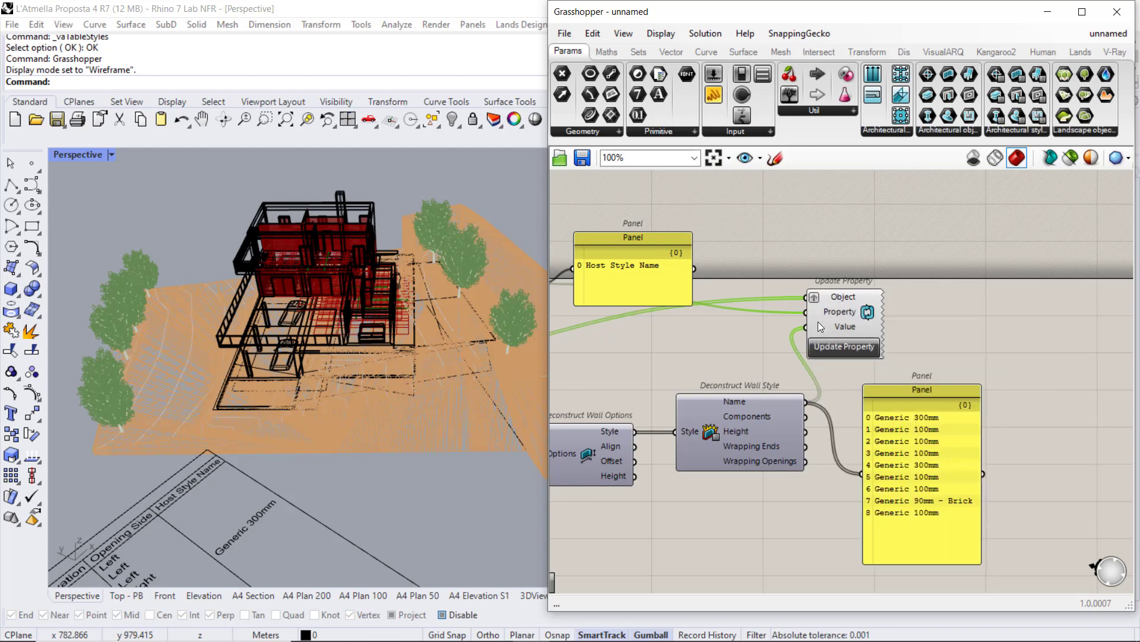
pyautogui.rightClick(819, 310)
pyautogui.click(851, 440)
pyautogui.rightClick(815, 326)
pyautogui.click(852, 457)
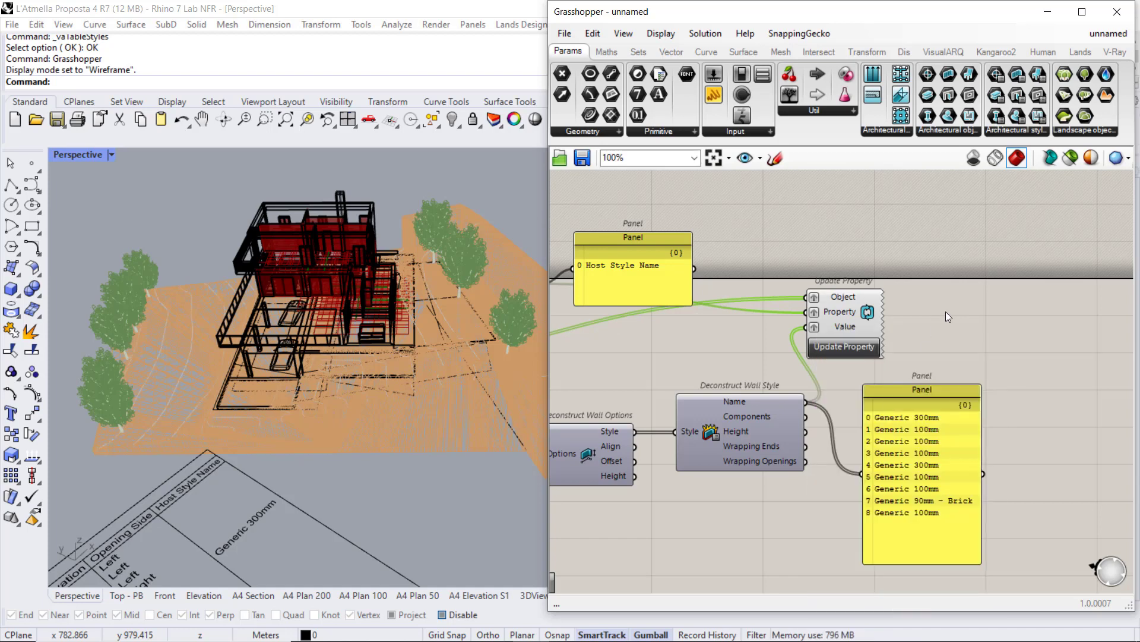
pyautogui.moveTo(868, 323); pyautogui.dragTo(924, 320)
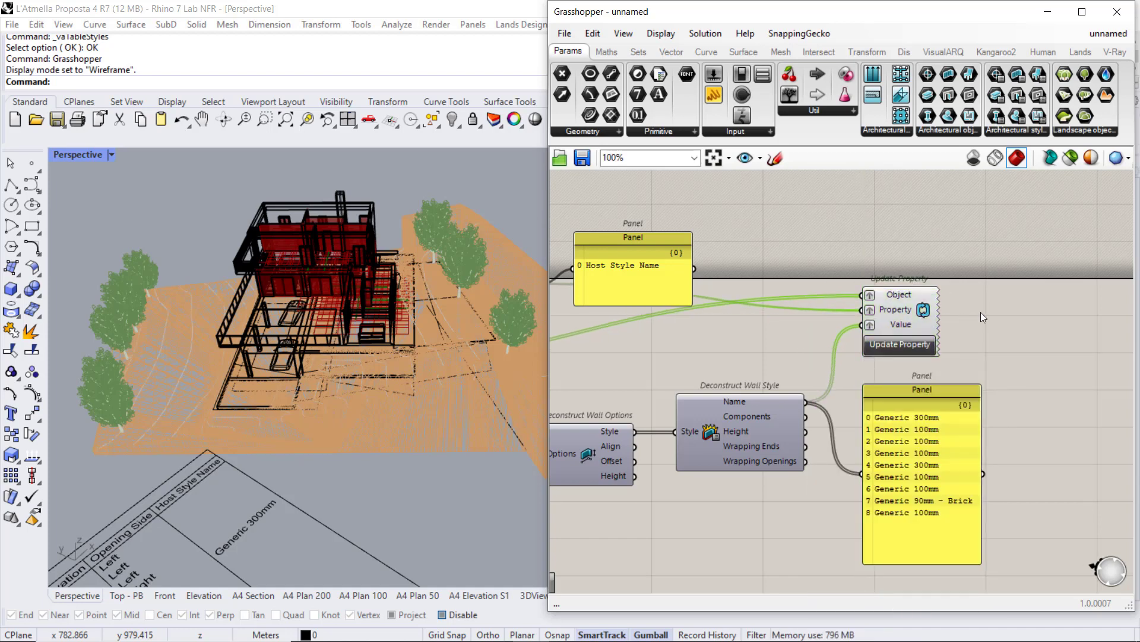
pyautogui.click(509, 205)
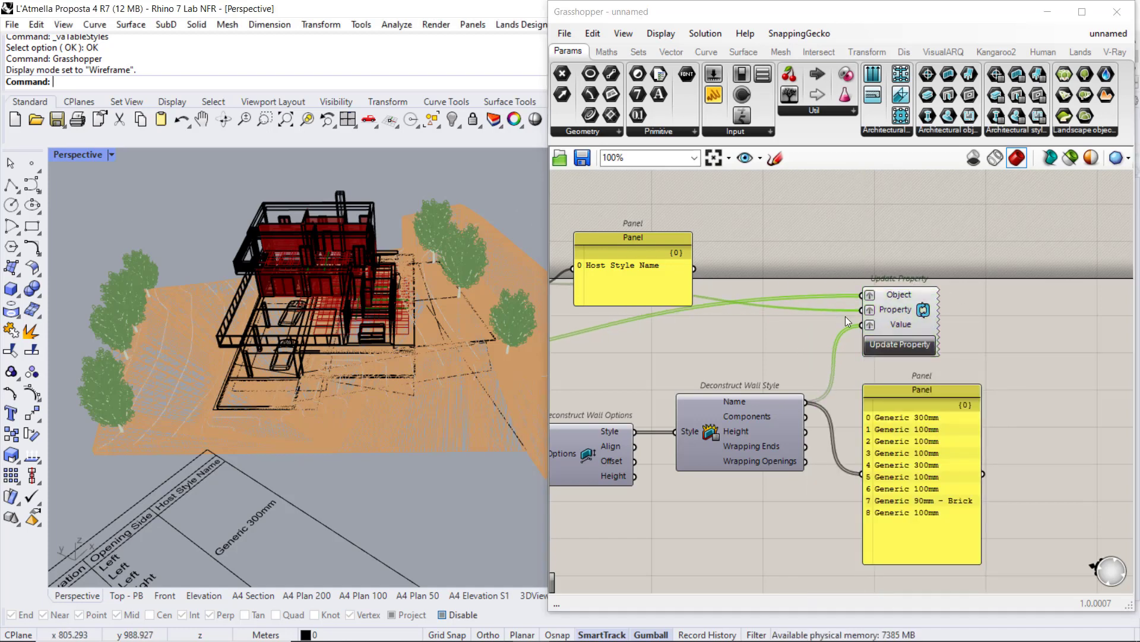
# Step: Run Update Property, minimize Grasshopper and orbit the Perspective view toward the house's doors
pyautogui.click(901, 347)
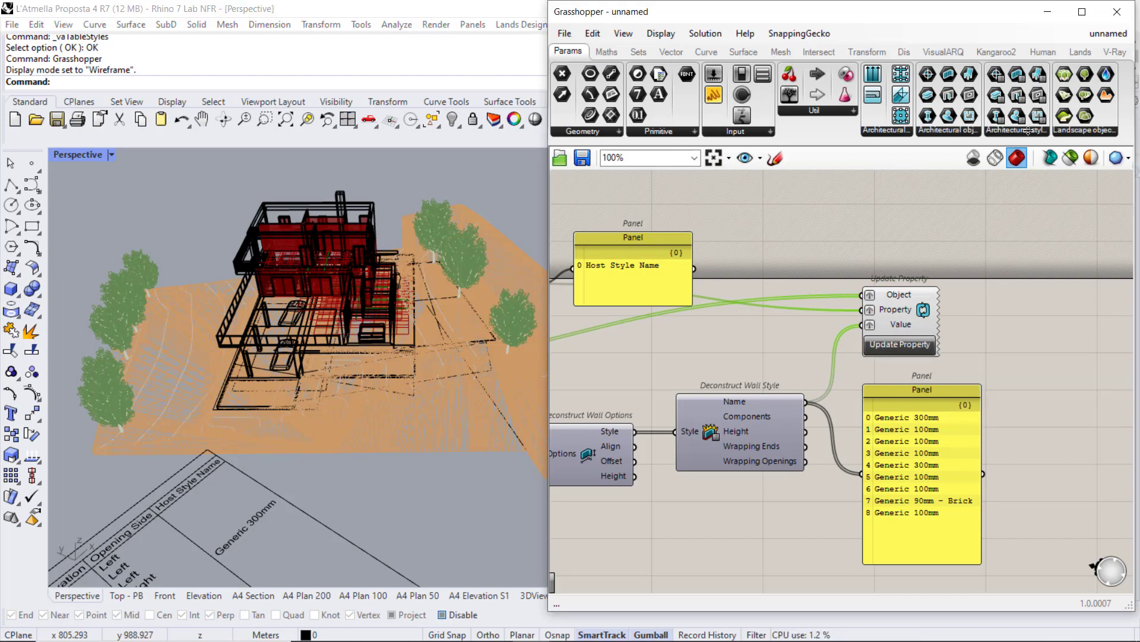
pyautogui.click(1048, 12)
pyautogui.moveTo(662, 149); pyautogui.dragTo(362, 262, button='right')
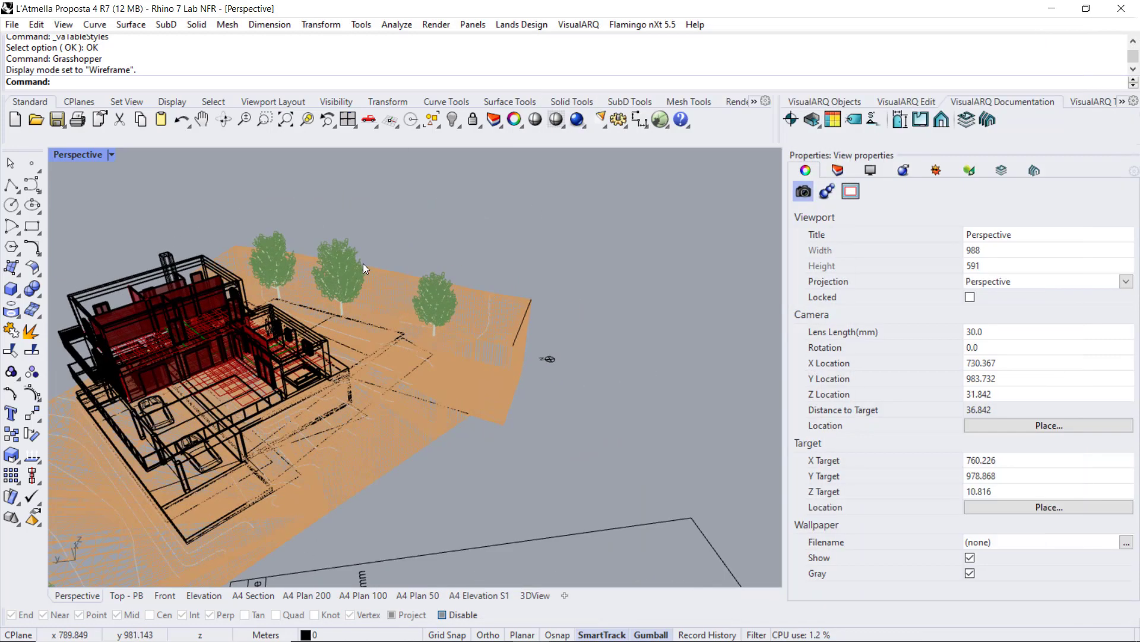
pyautogui.scroll(-5, 254, 311)
pyautogui.scroll(10, 308, 305)
pyautogui.scroll(-3, 342, 303)
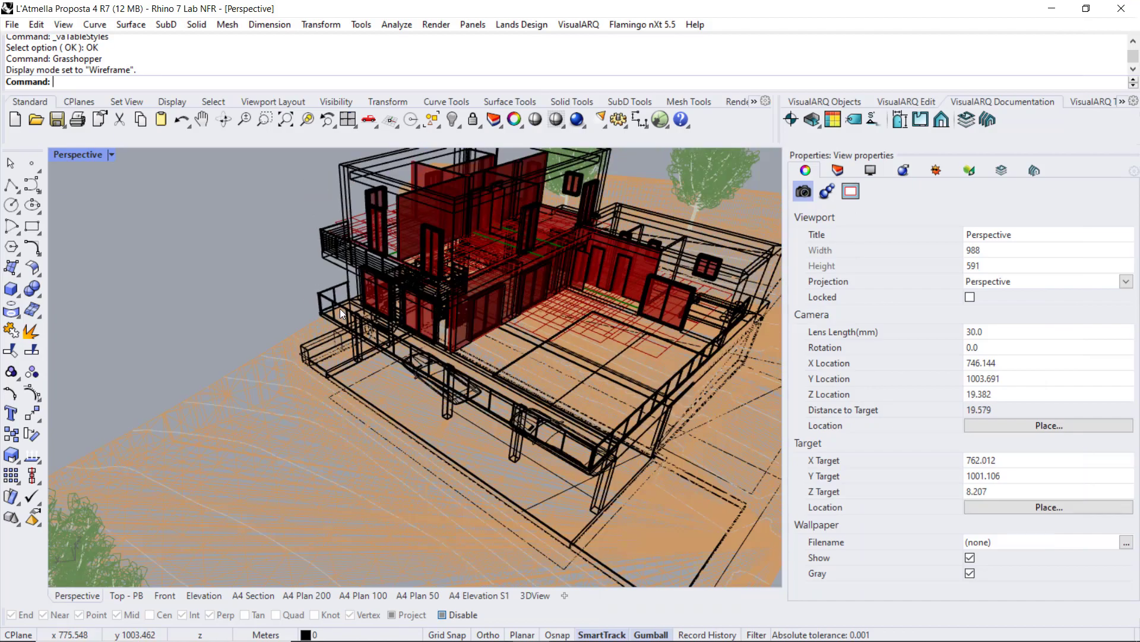
pyautogui.moveTo(627, 295); pyautogui.dragTo(412, 284, button='right')
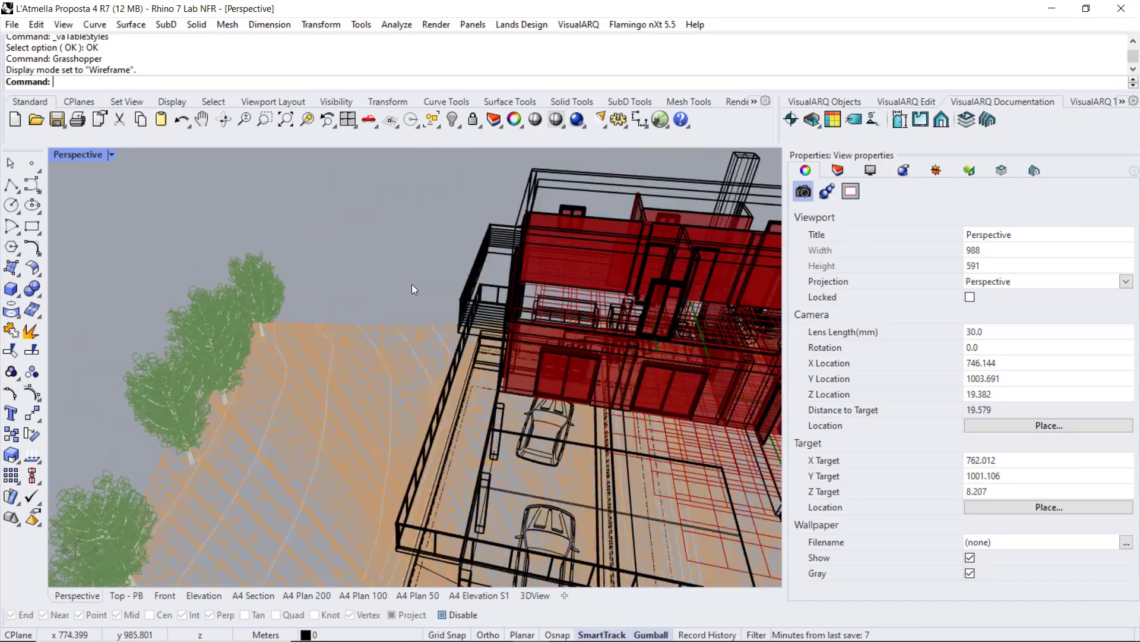
pyautogui.scroll(-5, 496, 332)
pyautogui.moveTo(496, 331); pyautogui.dragTo(468, 351, button='right')
pyautogui.scroll(8, 398, 346)
pyautogui.scroll(8, 404, 360)
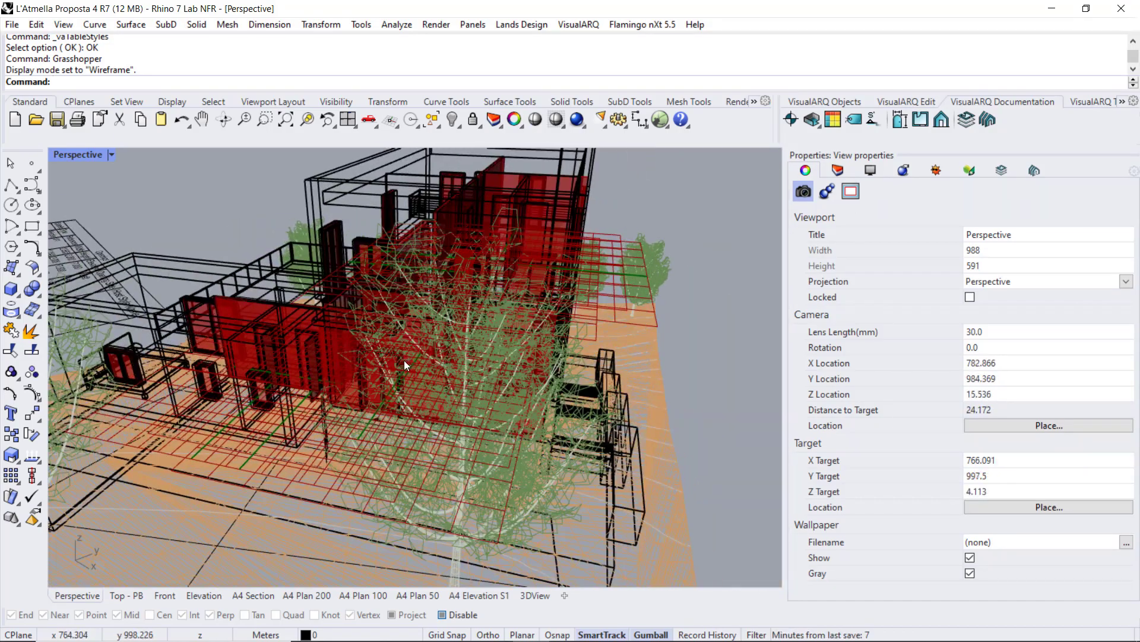
# Step: Select a door and confirm its Host Style Name reads Generic 300mm
pyautogui.click(432, 432)
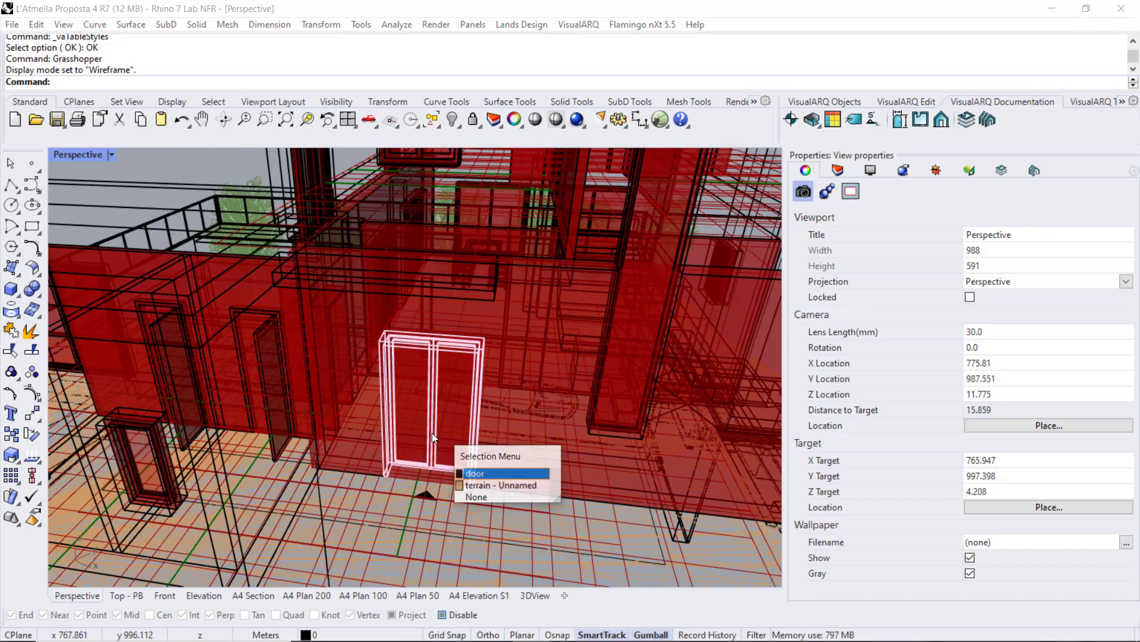
pyautogui.click(475, 473)
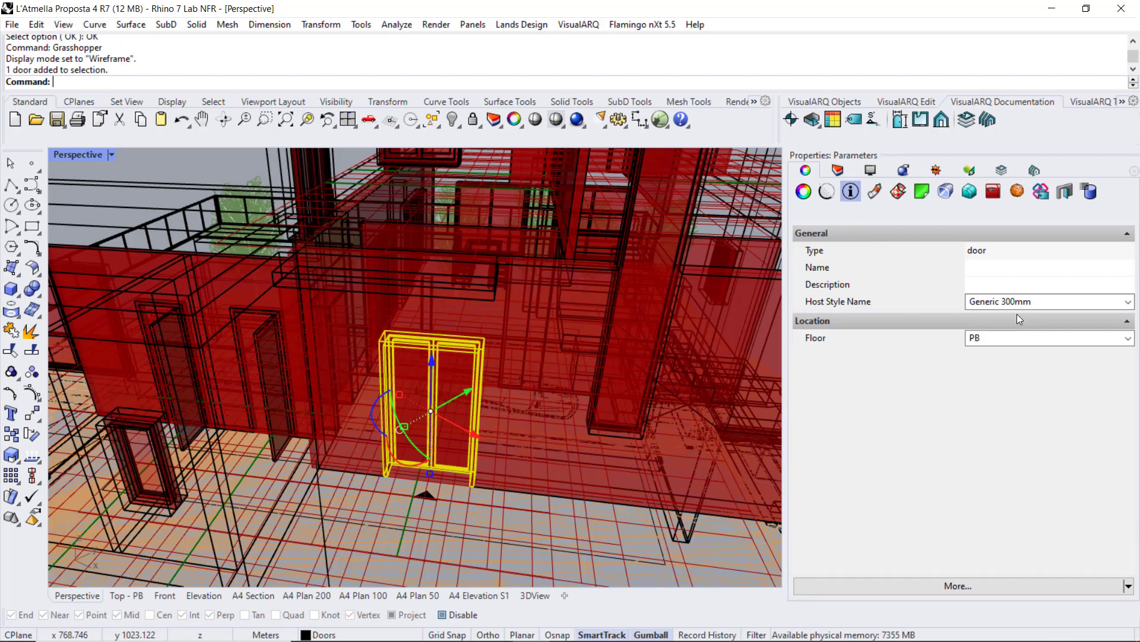
pyautogui.scroll(-6, 454, 276)
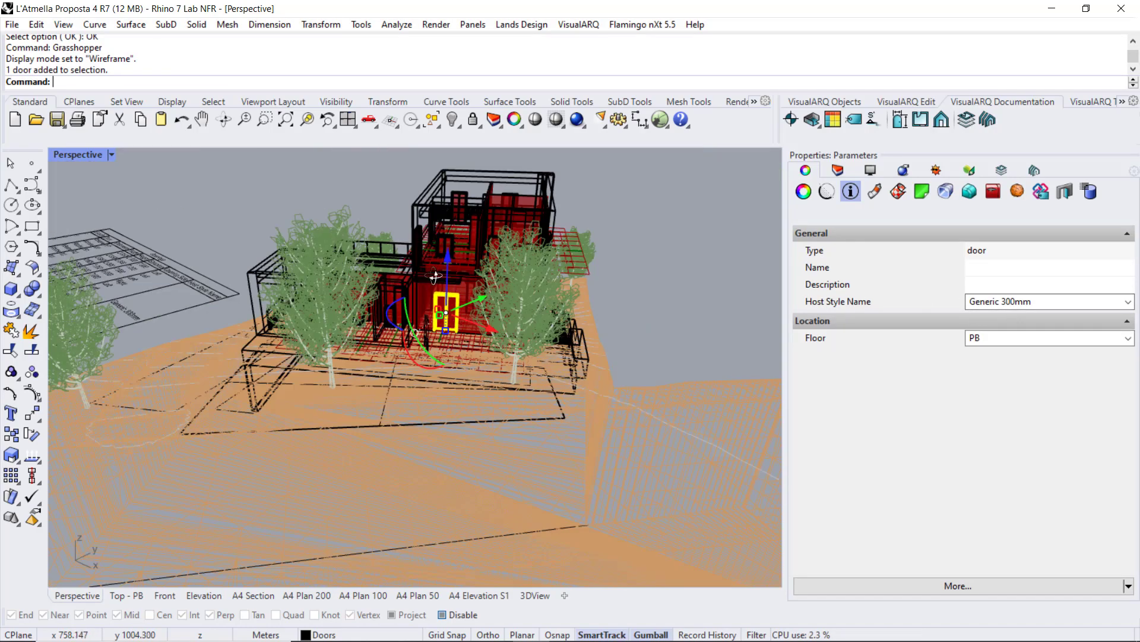
pyautogui.click(646, 198)
# Step: Reopen Grasshopper with the 'Gra' command and bring the definition into view
pyautogui.write('Grasshopper')
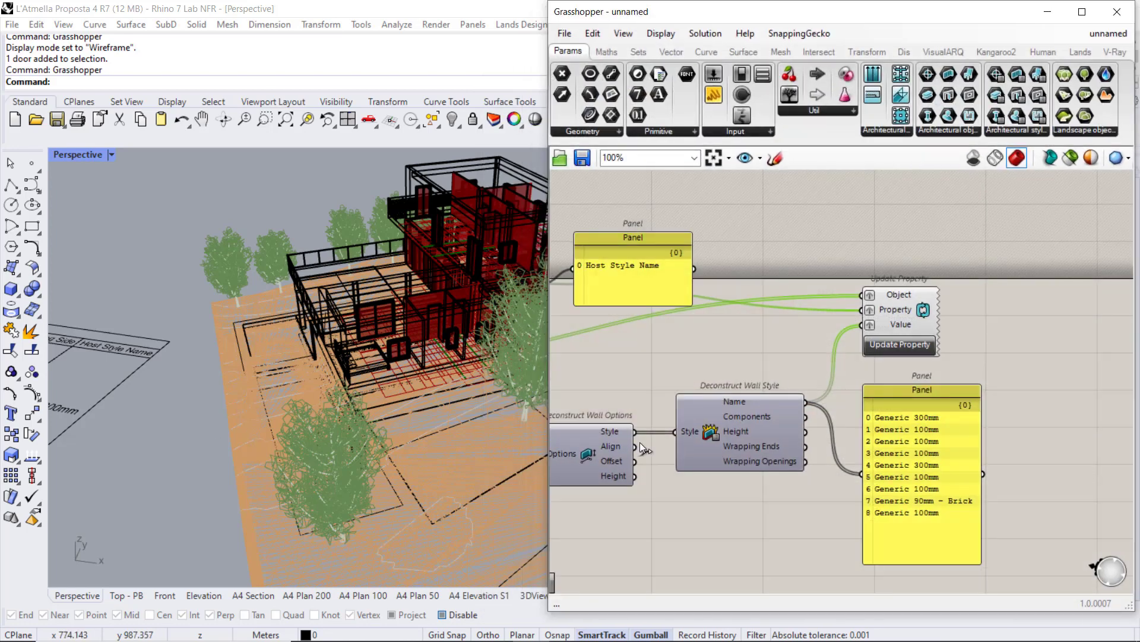
pyautogui.moveTo(640, 442)
pyautogui.mouseDown(button='right')
pyautogui.moveTo(824, 362)
pyautogui.moveTo(796, 337)
pyautogui.mouseUp(button='right')
pyautogui.scroll(-3, 824, 362)
pyautogui.scroll(2, 805, 352)
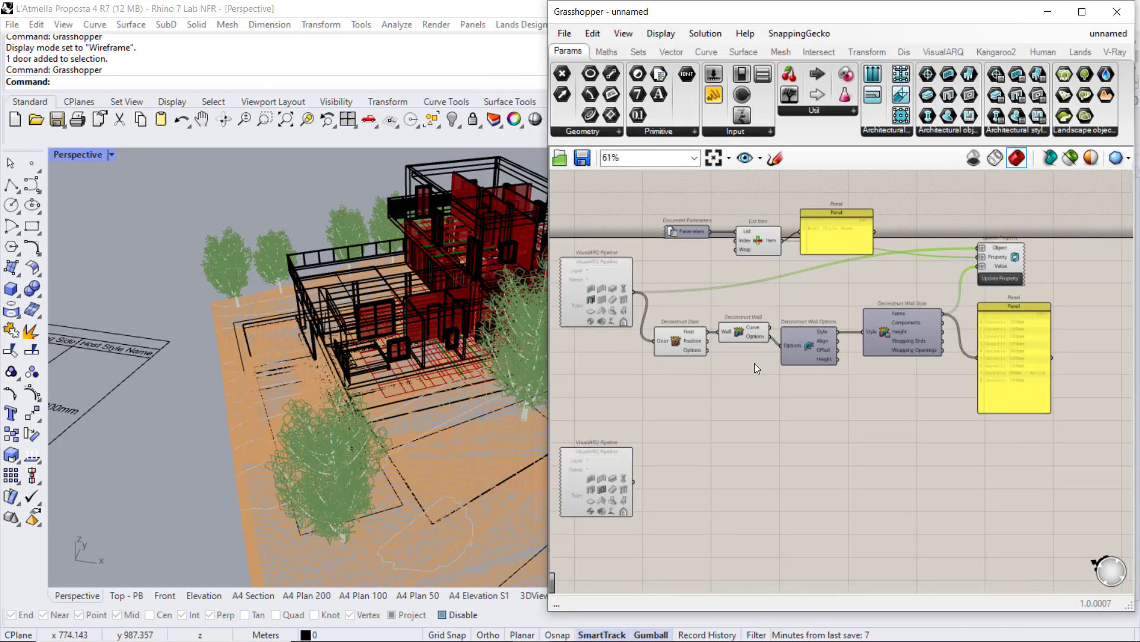
# Step: Add a Deconstruct Window component for the lower pipeline and box-select the wall-style chain with its panel
pyautogui.click(938, 53)
pyautogui.click(733, 112)
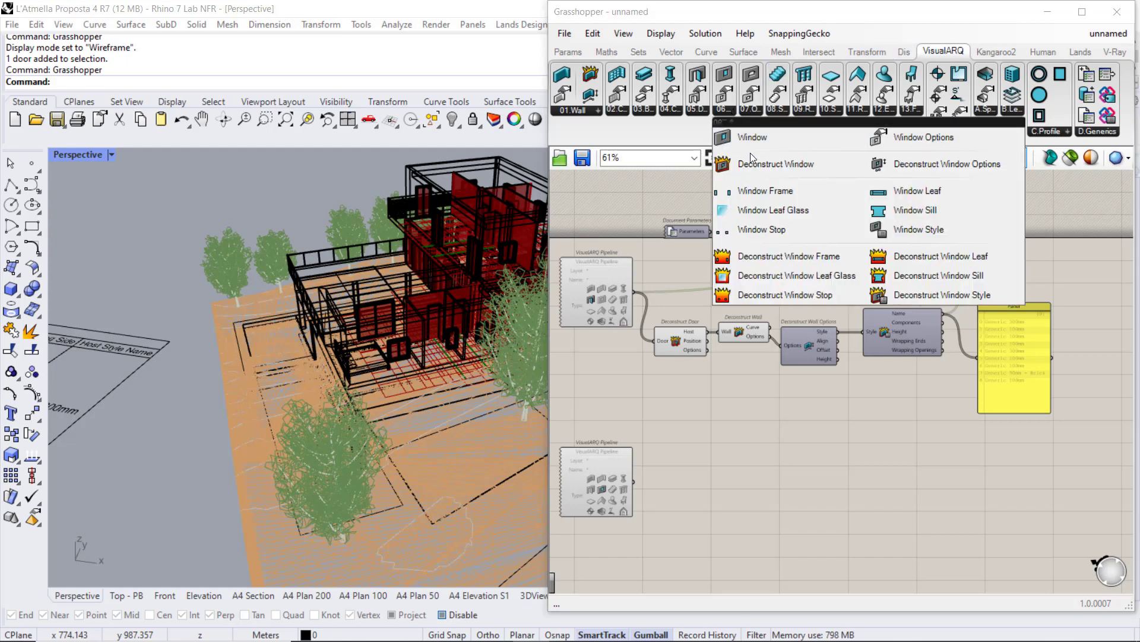
pyautogui.moveTo(756, 163); pyautogui.dragTo(664, 490)
pyautogui.scroll(2, 683, 486)
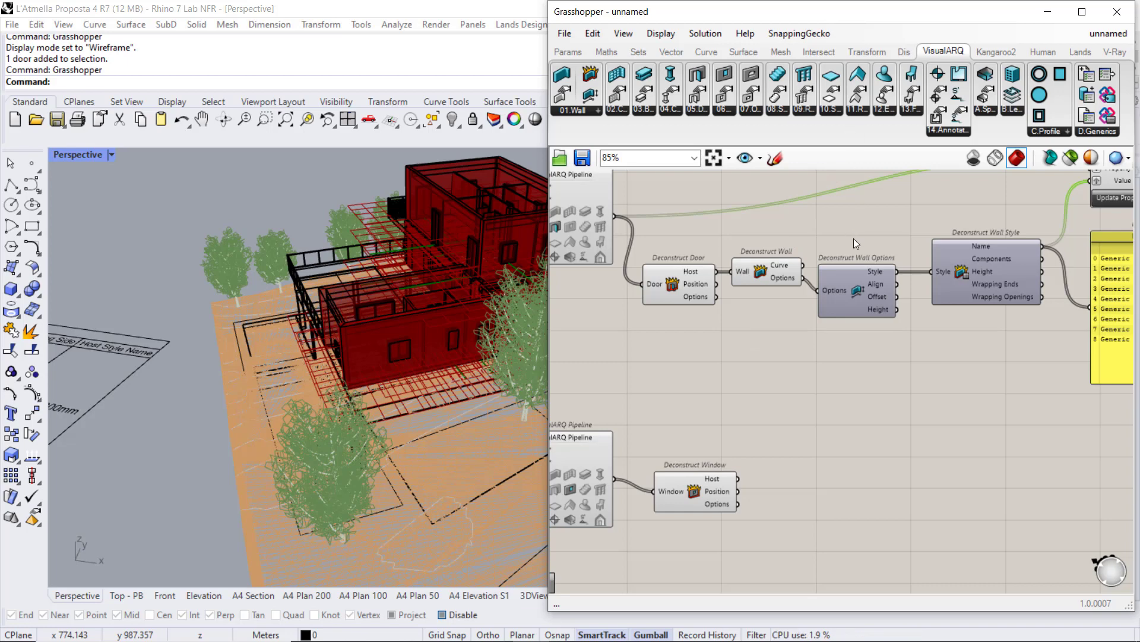
pyautogui.moveTo(853, 238); pyautogui.dragTo(749, 270, button='right')
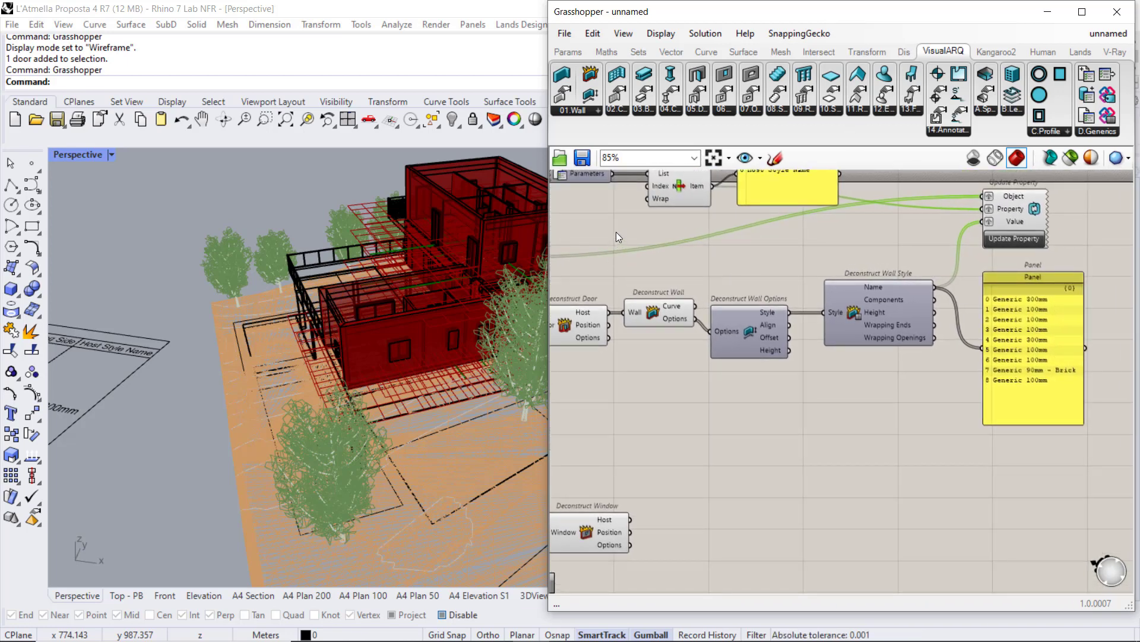
pyautogui.moveTo(616, 232); pyautogui.dragTo(1096, 447)
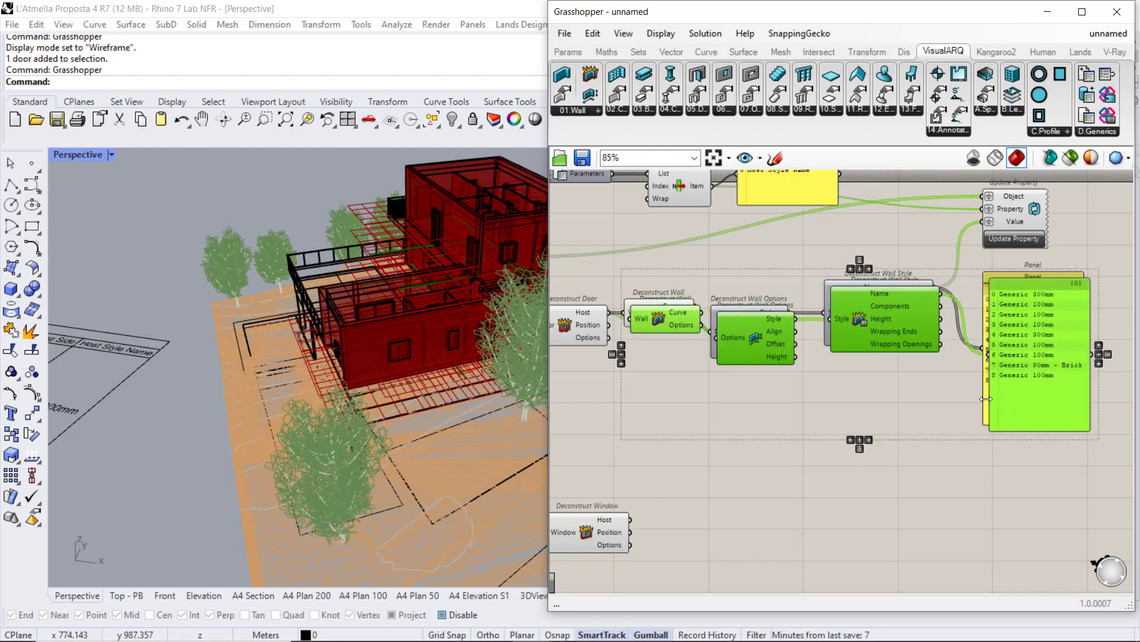
# Step: Copy the Deconstruct Wall, Wall Options and Wall Style chain below and feed it Deconstruct Window's Host
pyautogui.keyDown('alt'); pyautogui.moveTo(897, 309); pyautogui.dragTo(931, 463); pyautogui.keyUp('alt')
pyautogui.click(621, 490)
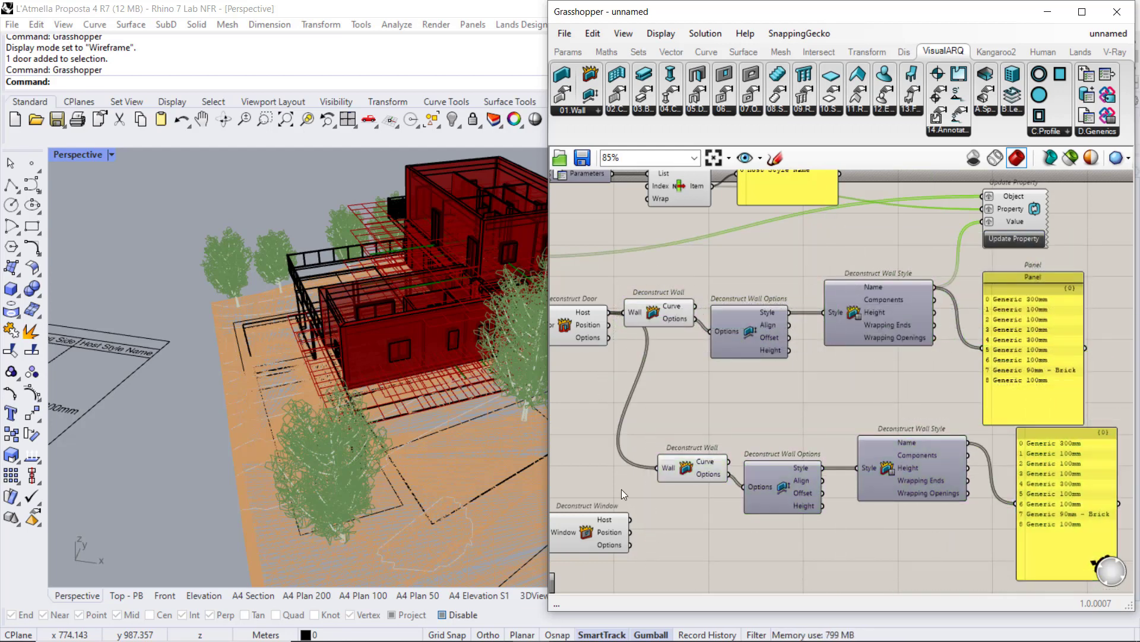
pyautogui.moveTo(630, 519); pyautogui.dragTo(659, 467)
pyautogui.moveTo(1027, 445); pyautogui.dragTo(960, 422, button='right')
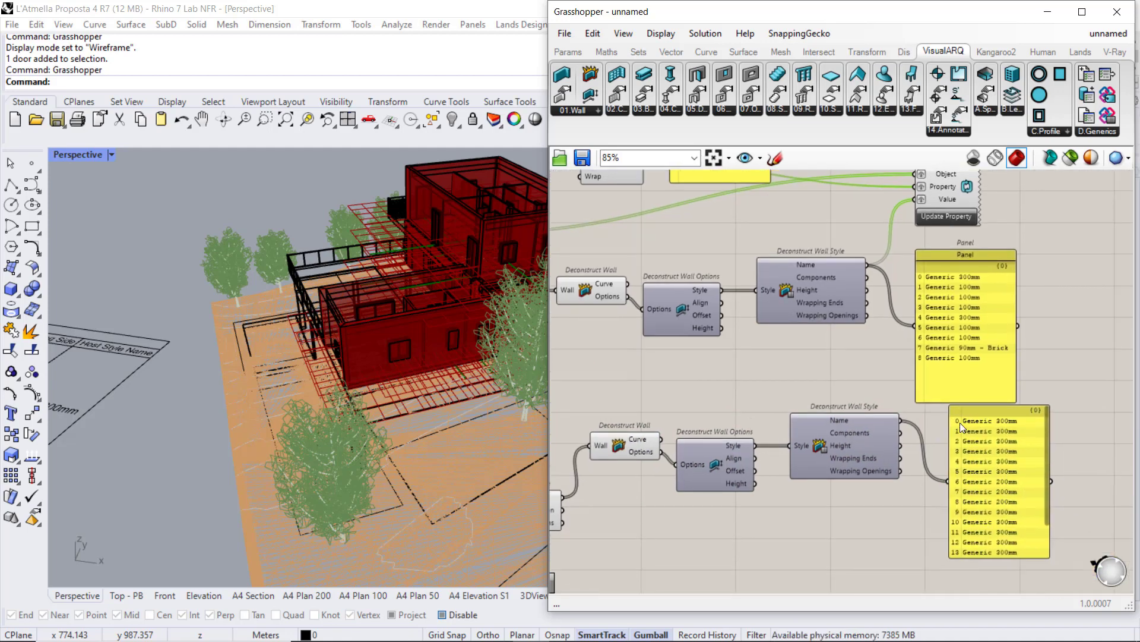
pyautogui.moveTo(1046, 444)
pyautogui.mouseDown()
pyautogui.moveTo(1046, 480)
pyautogui.moveTo(1050, 438)
pyautogui.mouseUp()
pyautogui.moveTo(1050, 326); pyautogui.dragTo(989, 377, button='right')
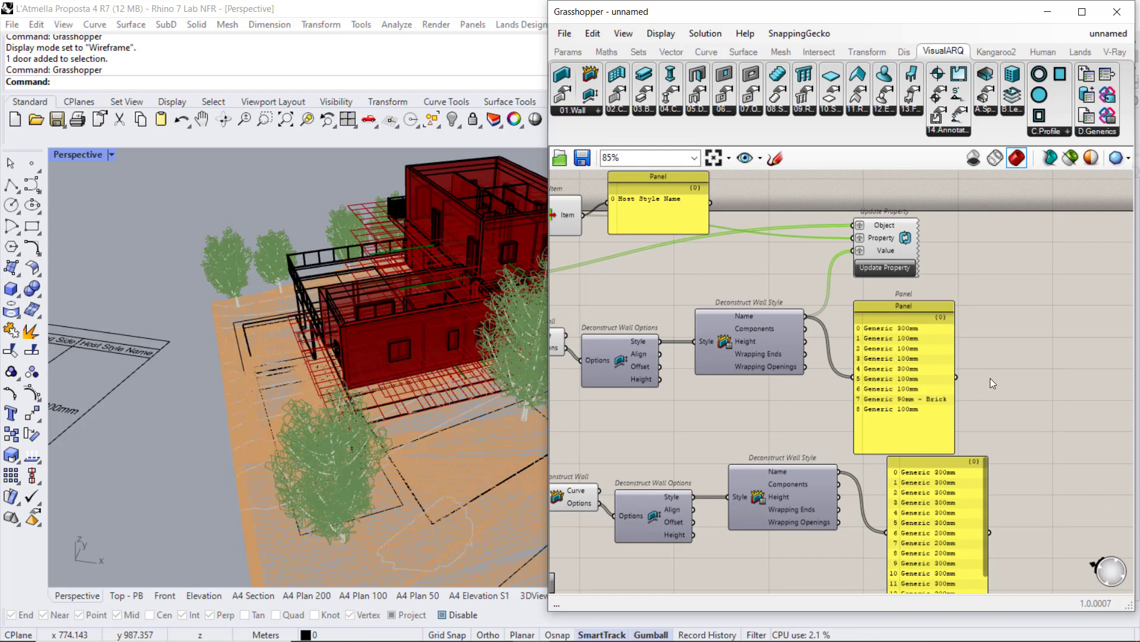
pyautogui.click(905, 369)
pyautogui.moveTo(904, 369); pyautogui.dragTo(937, 367)
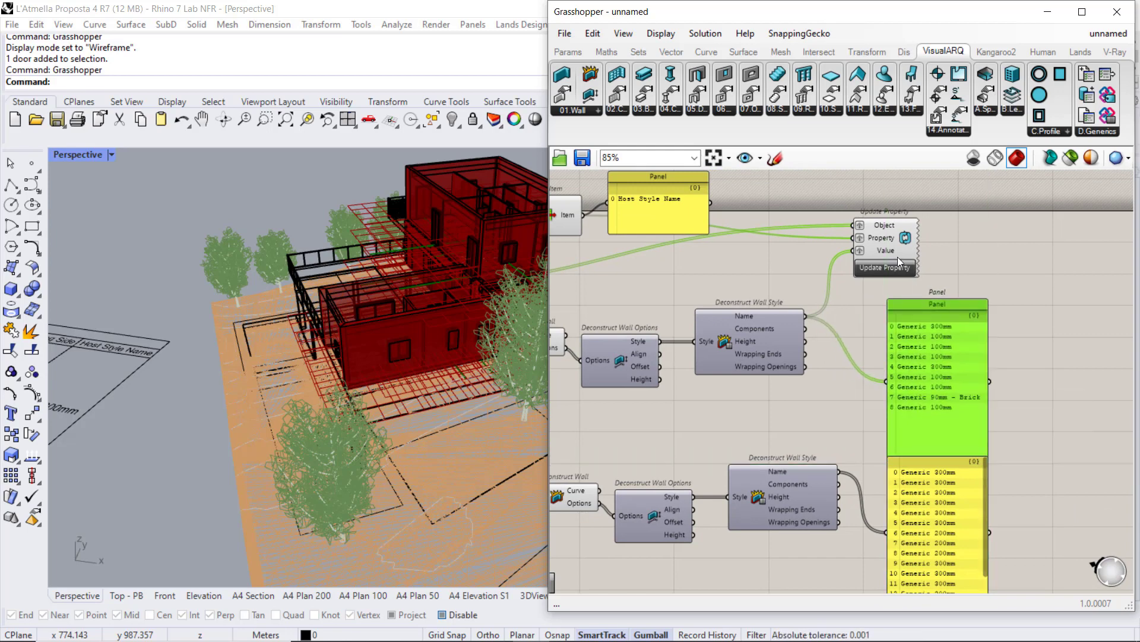
# Step: Duplicate Update Property beside the lower chain and delete both result panels
pyautogui.click(898, 255)
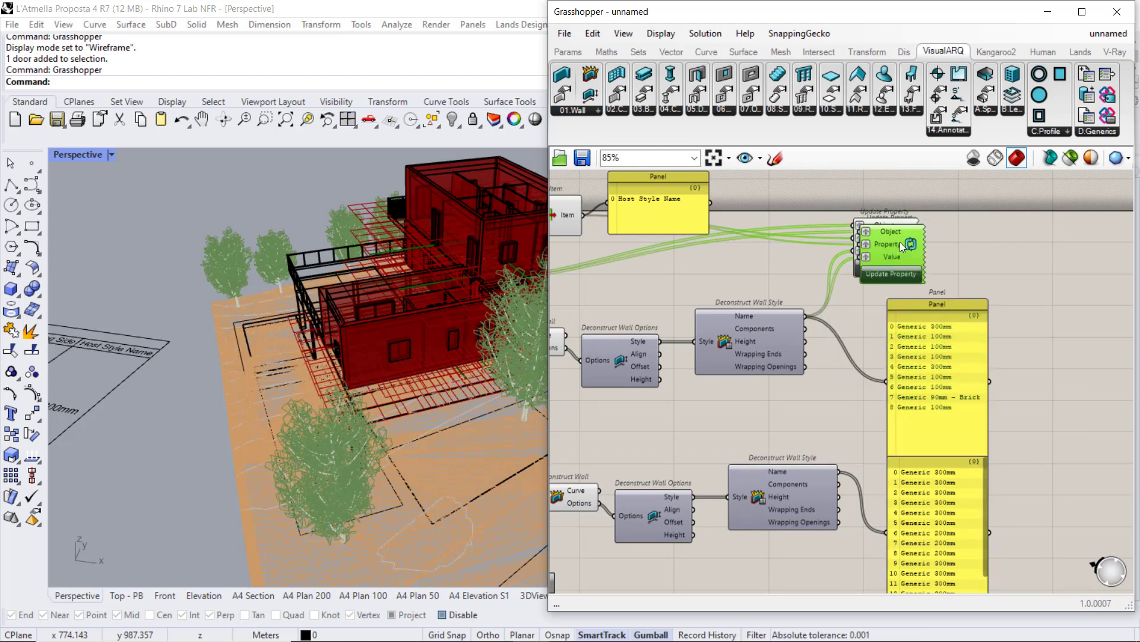
pyautogui.keyDown('alt'); pyautogui.moveTo(900, 241); pyautogui.dragTo(911, 464); pyautogui.keyUp('alt')
pyautogui.moveTo(910, 465); pyautogui.dragTo(880, 380, button='right')
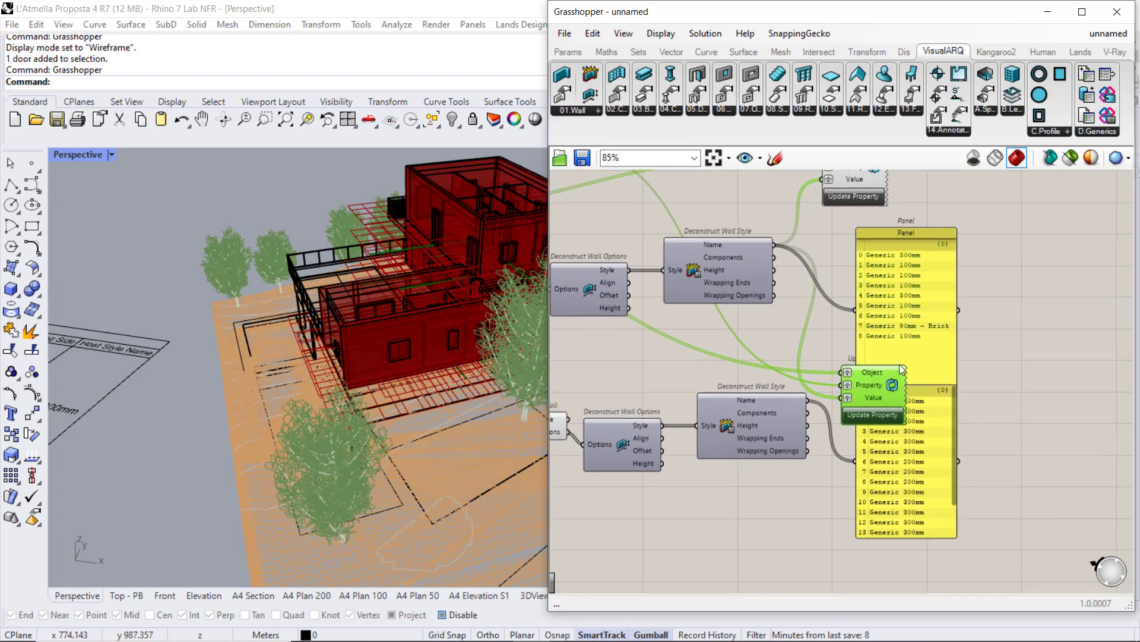
pyautogui.moveTo(978, 288); pyautogui.dragTo(914, 311, button='right')
pyautogui.click(884, 451)
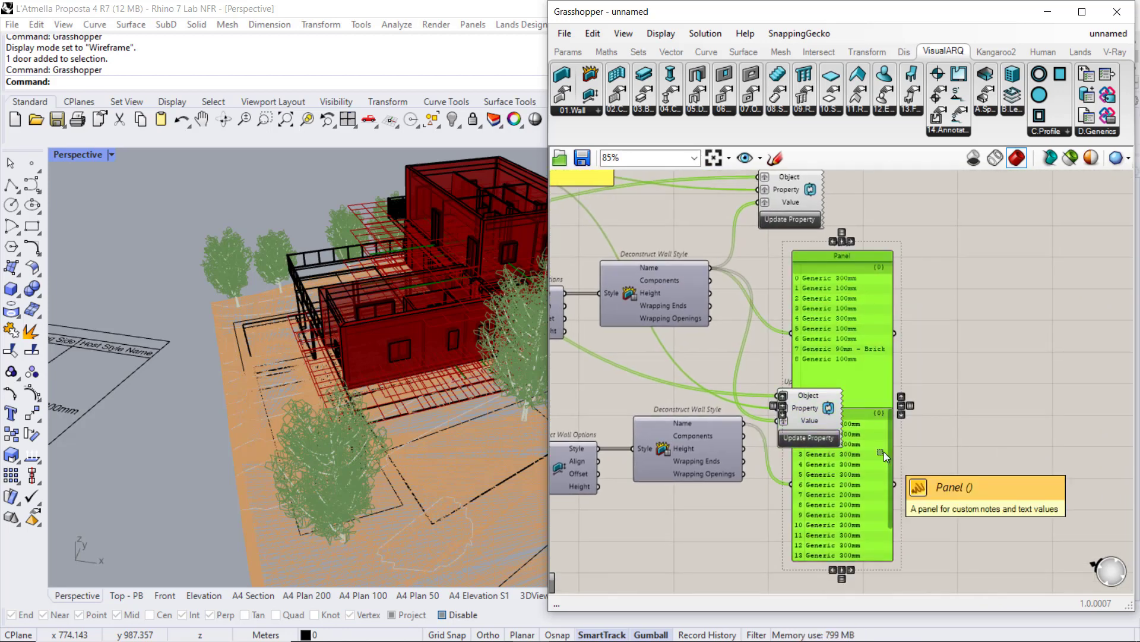
pyautogui.press('Delete')
# Step: Wire the lower wall style Name to Value and the window pipeline to Object, then run it
pyautogui.moveTo(775, 429); pyautogui.dragTo(857, 429, button='right')
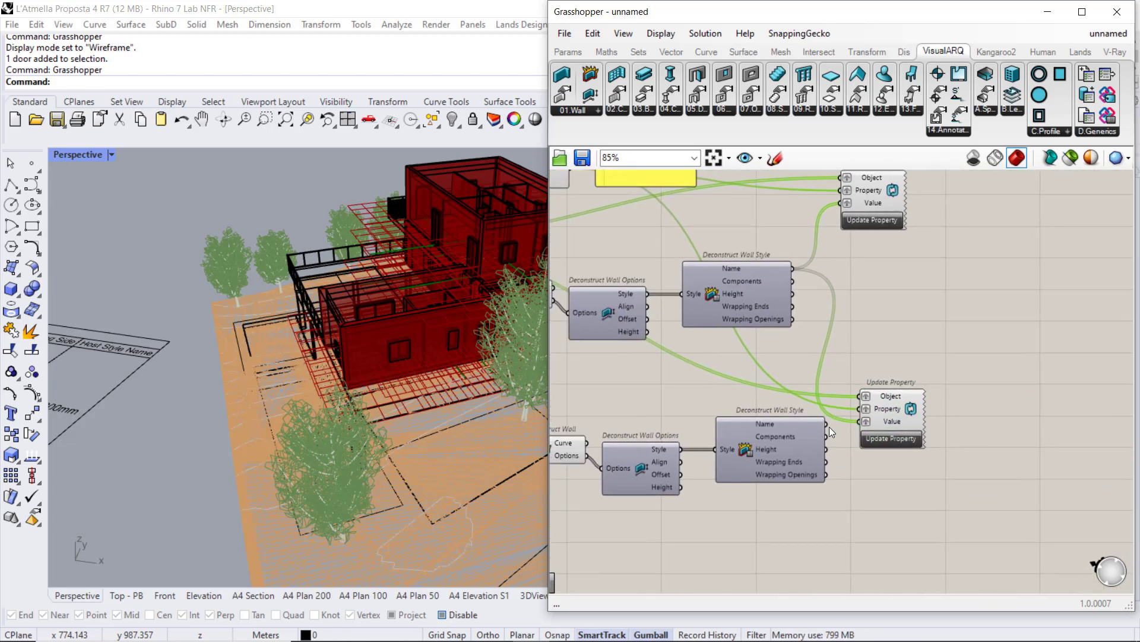
pyautogui.scroll(1, 822, 429)
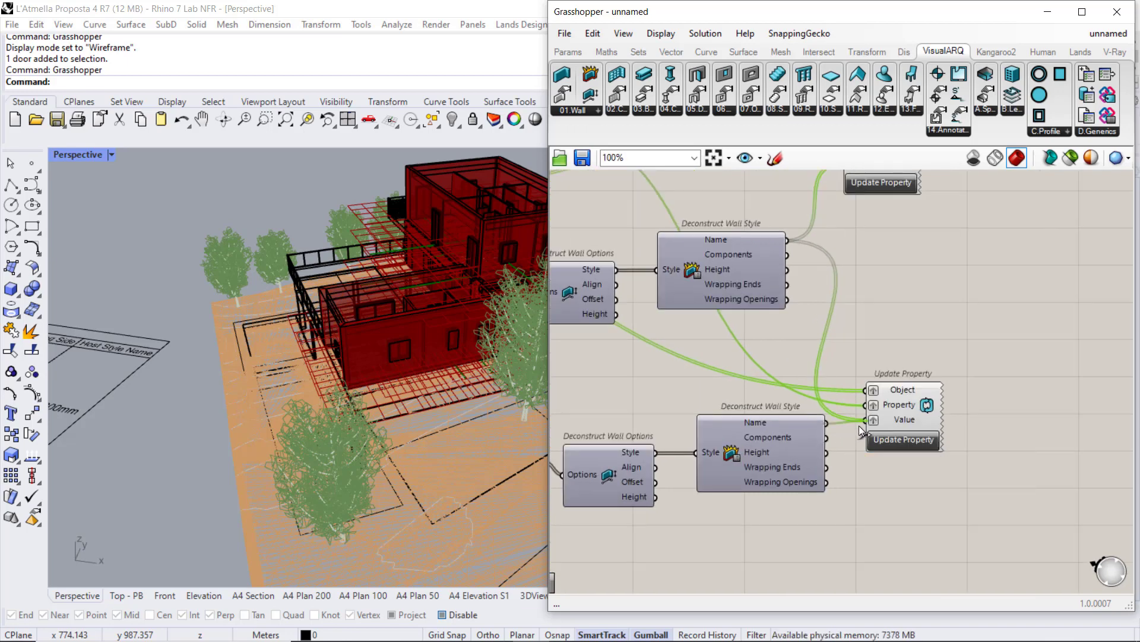
pyautogui.moveTo(825, 423); pyautogui.dragTo(865, 420)
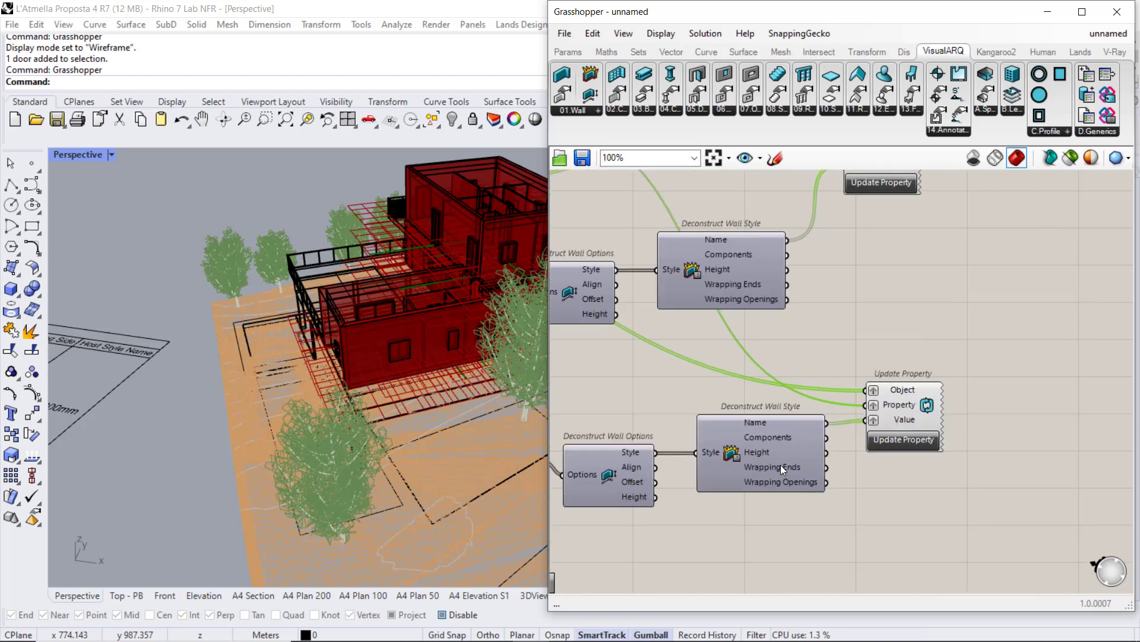
pyautogui.scroll(-4, 849, 405)
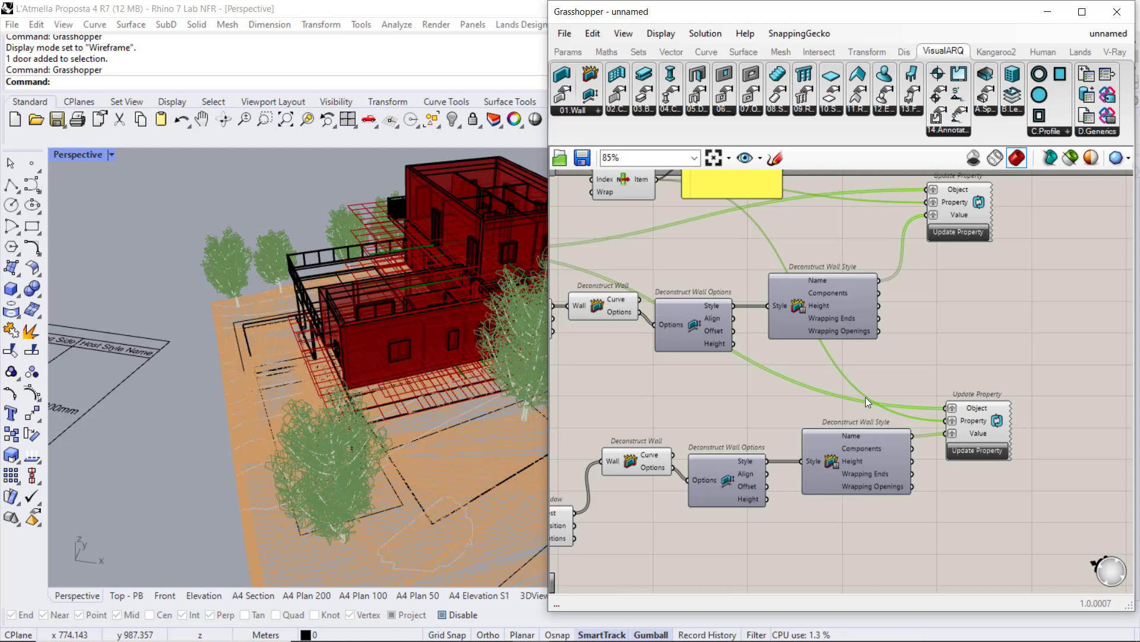
pyautogui.moveTo(639, 479); pyautogui.dragTo(991, 404)
pyautogui.moveTo(984, 390); pyautogui.dragTo(893, 395, button='right')
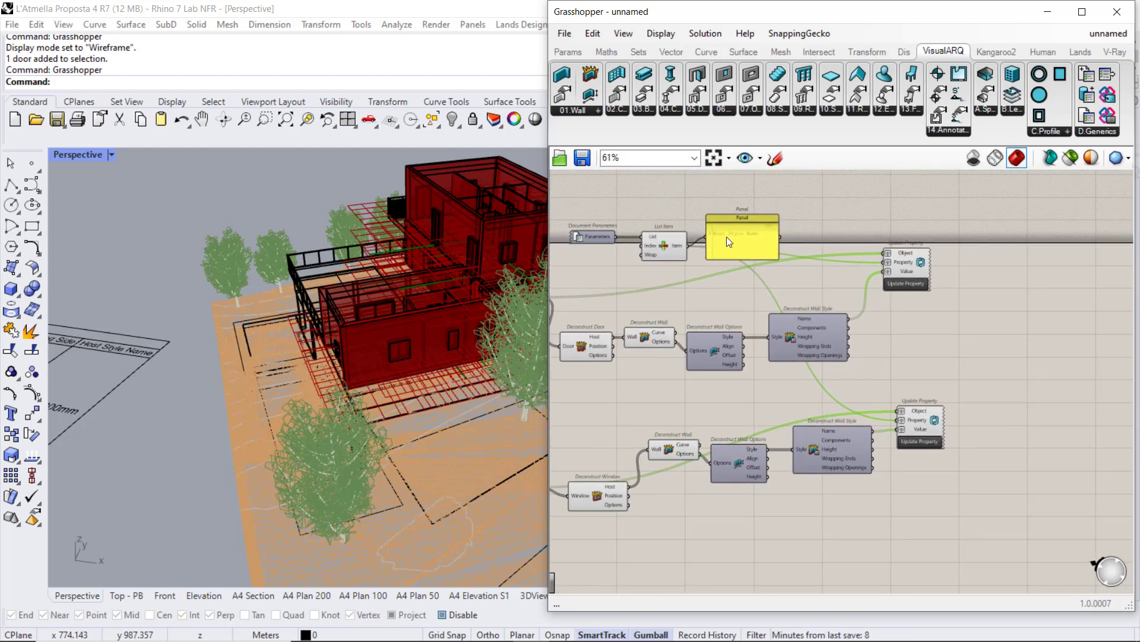
pyautogui.scroll(7, 929, 440)
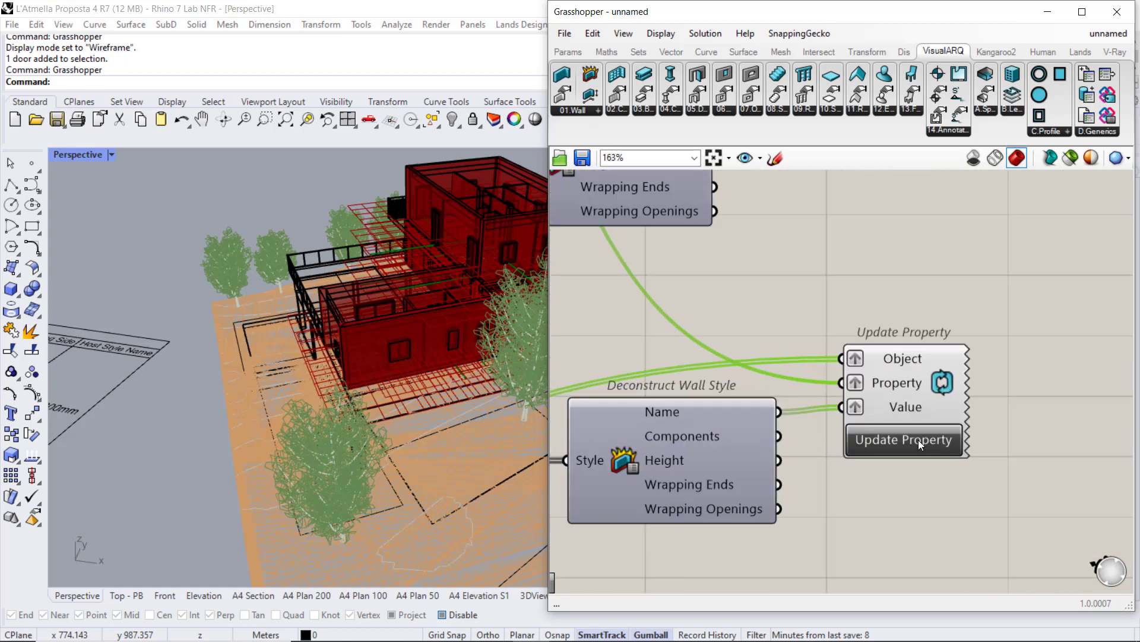
pyautogui.click(918, 440)
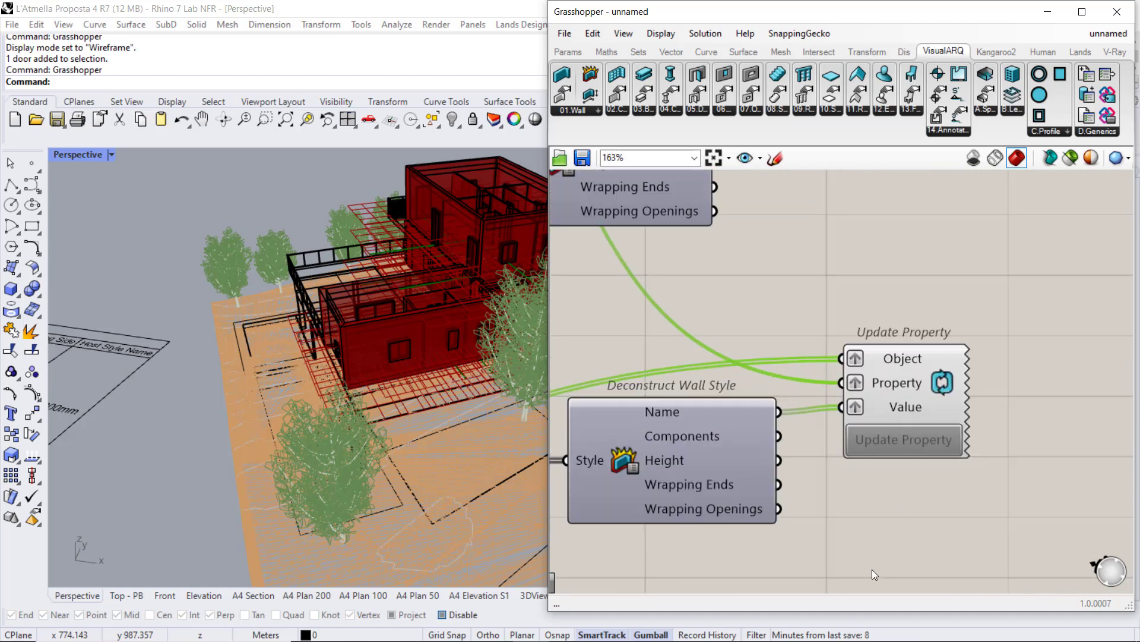
# Step: Close Grasshopper and confirm a house window's Host Style Name reads Generic 300mm
pyautogui.click(1117, 12)
pyautogui.scroll(-5, 575, 294)
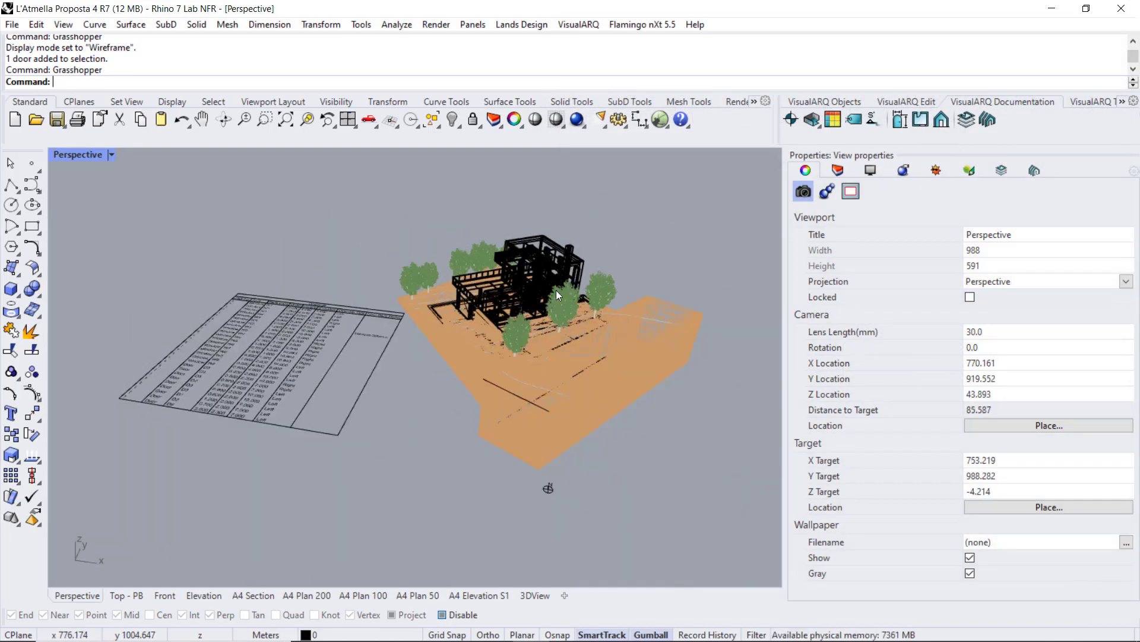
pyautogui.moveTo(547, 484); pyautogui.dragTo(594, 494, button='right')
pyautogui.scroll(8, 561, 246)
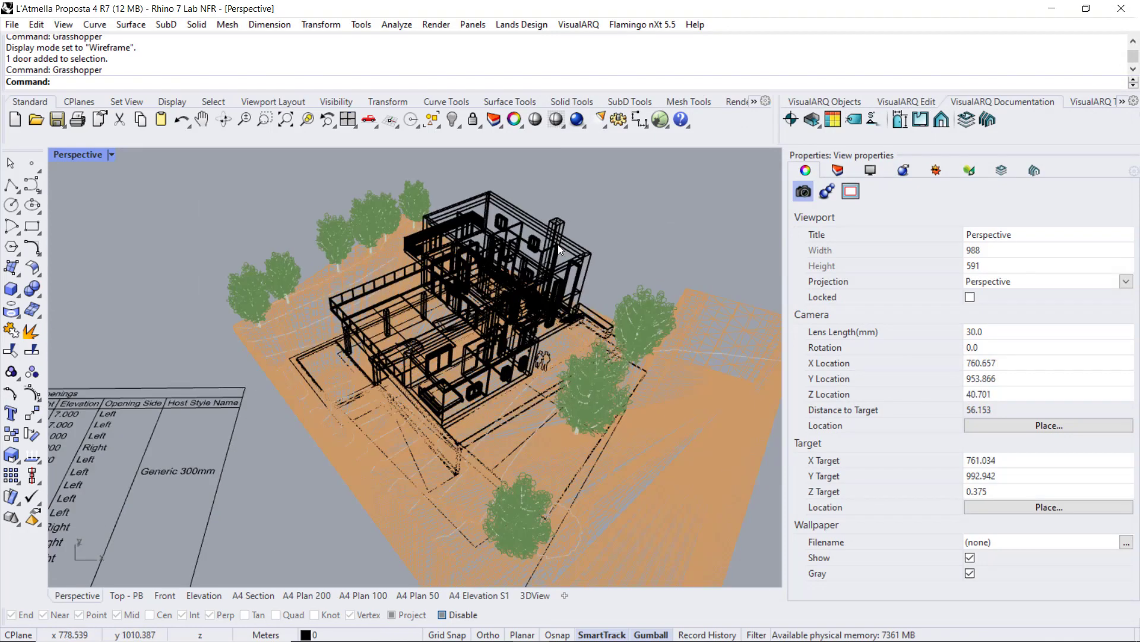
pyautogui.click(515, 246)
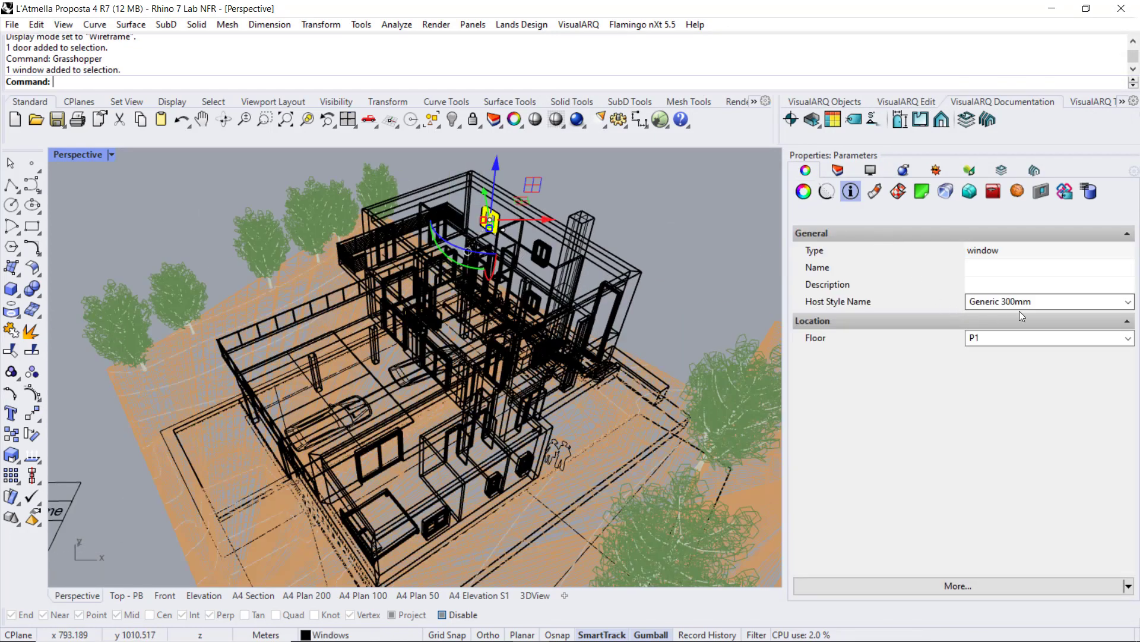
pyautogui.scroll(-2, 653, 246)
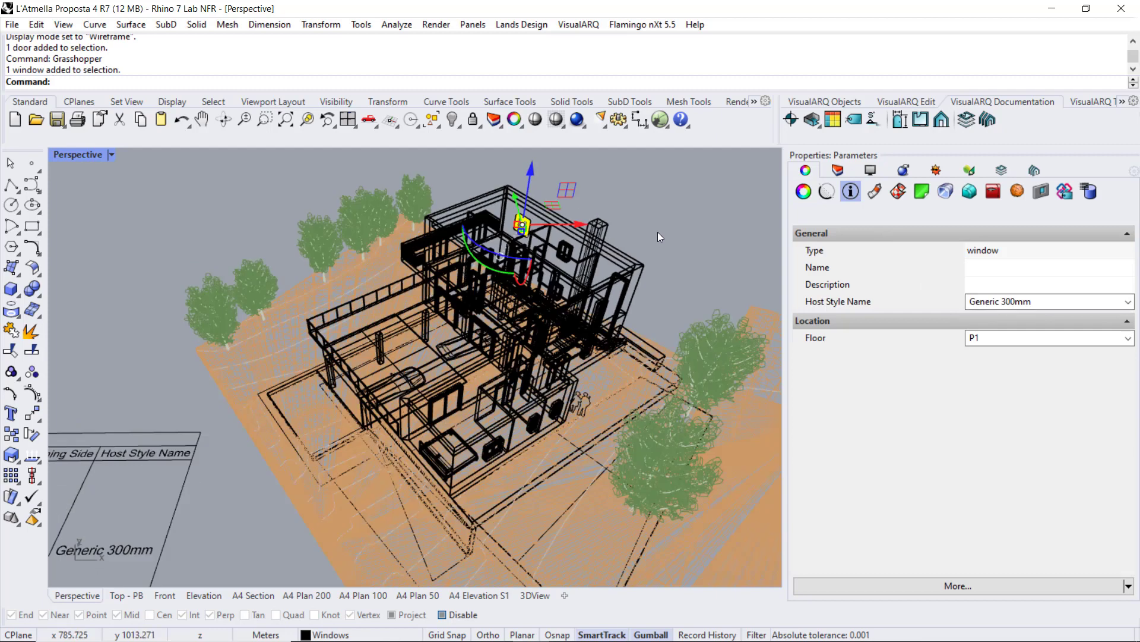
pyautogui.click(657, 232)
pyautogui.scroll(-3, 660, 226)
# Step: Run VisualARQ Update on the Openings table so Host Style Name shows values like Generic 300mm and Generic 100mm
pyautogui.click(382, 369)
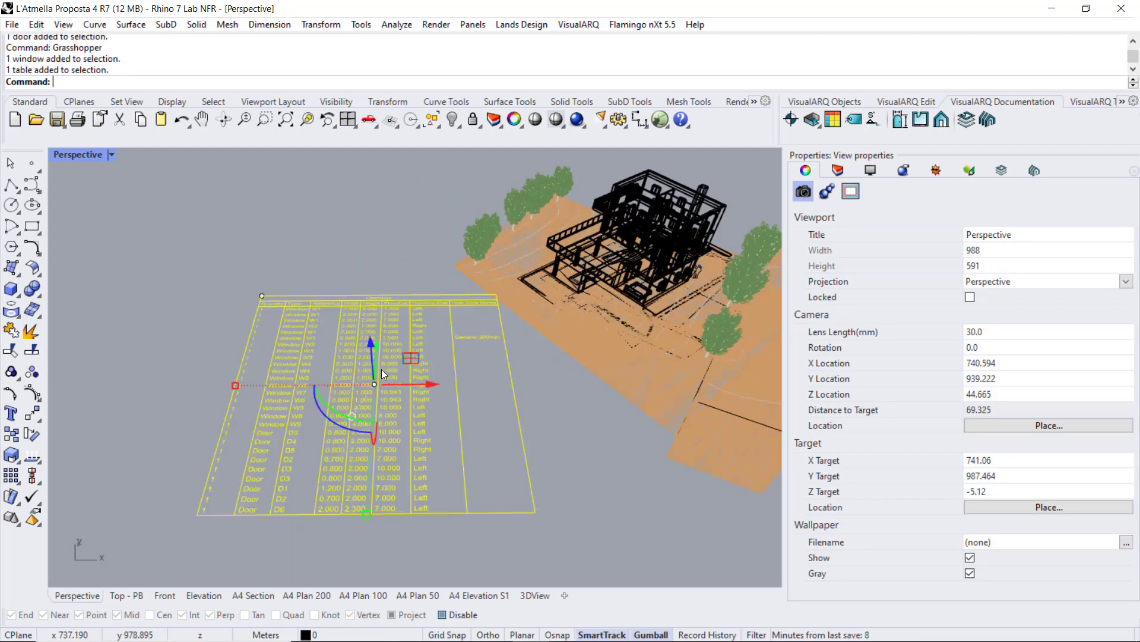
pyautogui.click(1074, 105)
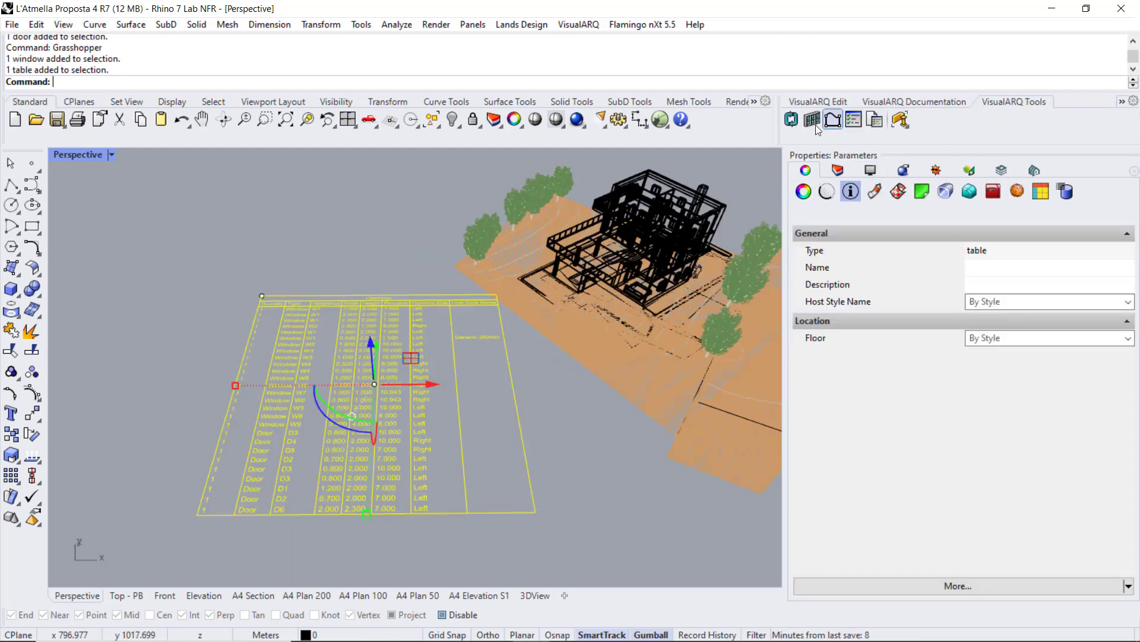
pyautogui.click(792, 120)
pyautogui.click(596, 459)
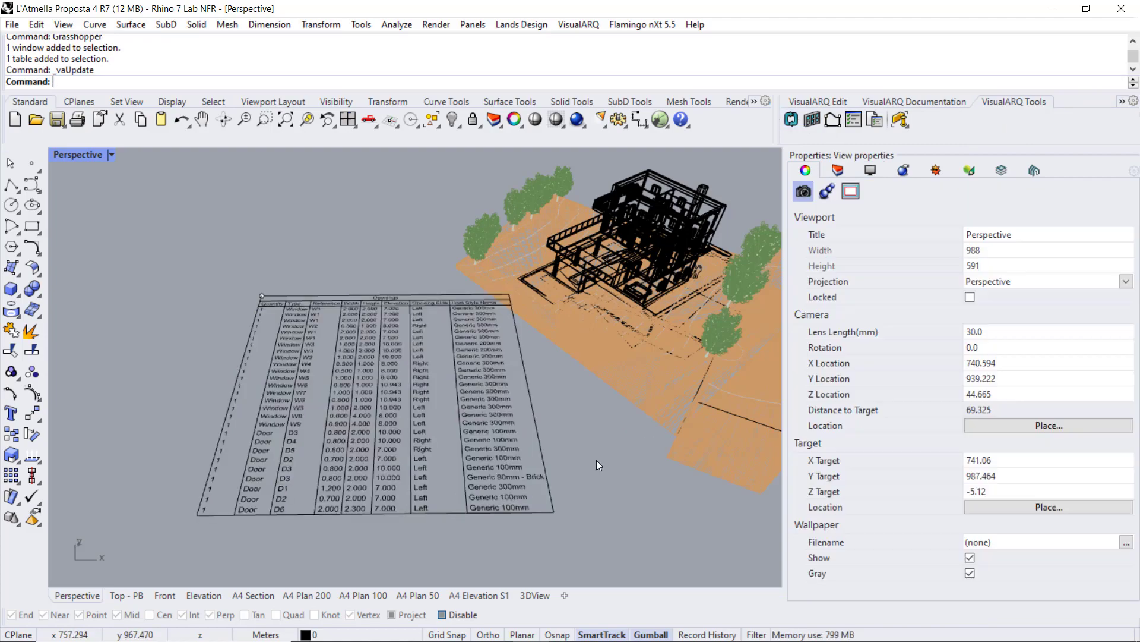
pyautogui.scroll(4, 532, 447)
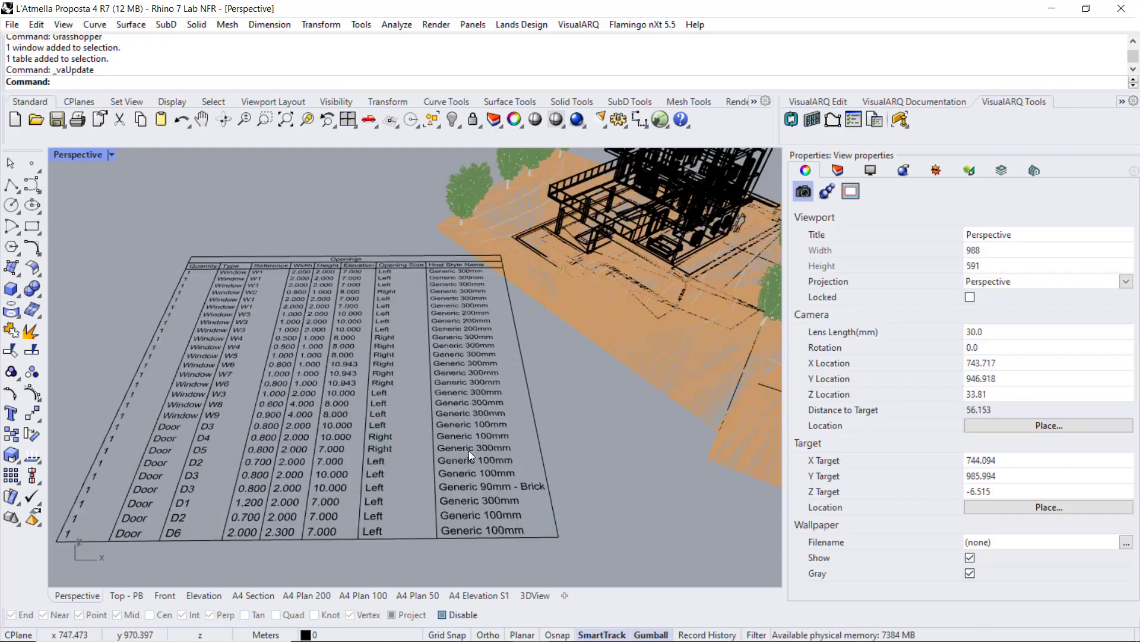